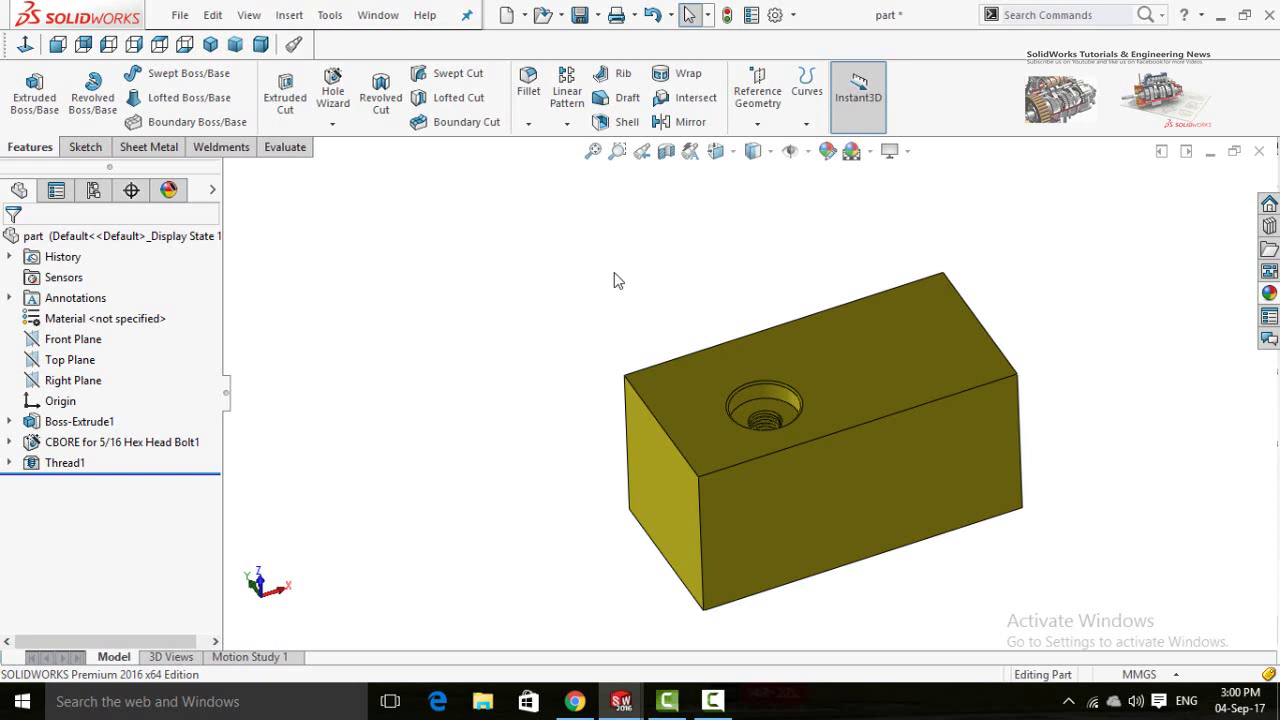
- Examine the threaded counterbore hole in the finished block up close
{"action": "scroll", "coordinate": [847, 500], "scroll_direction": "down", "scroll_amount": 5}
{"action": "mouse_move", "coordinate": [743, 374]}
{"action": "middle_mouse_down"}
{"action": "mouse_move", "coordinate": [794, 449]}
{"action": "mouse_move", "coordinate": [747, 366]}
{"action": "middle_mouse_up"}
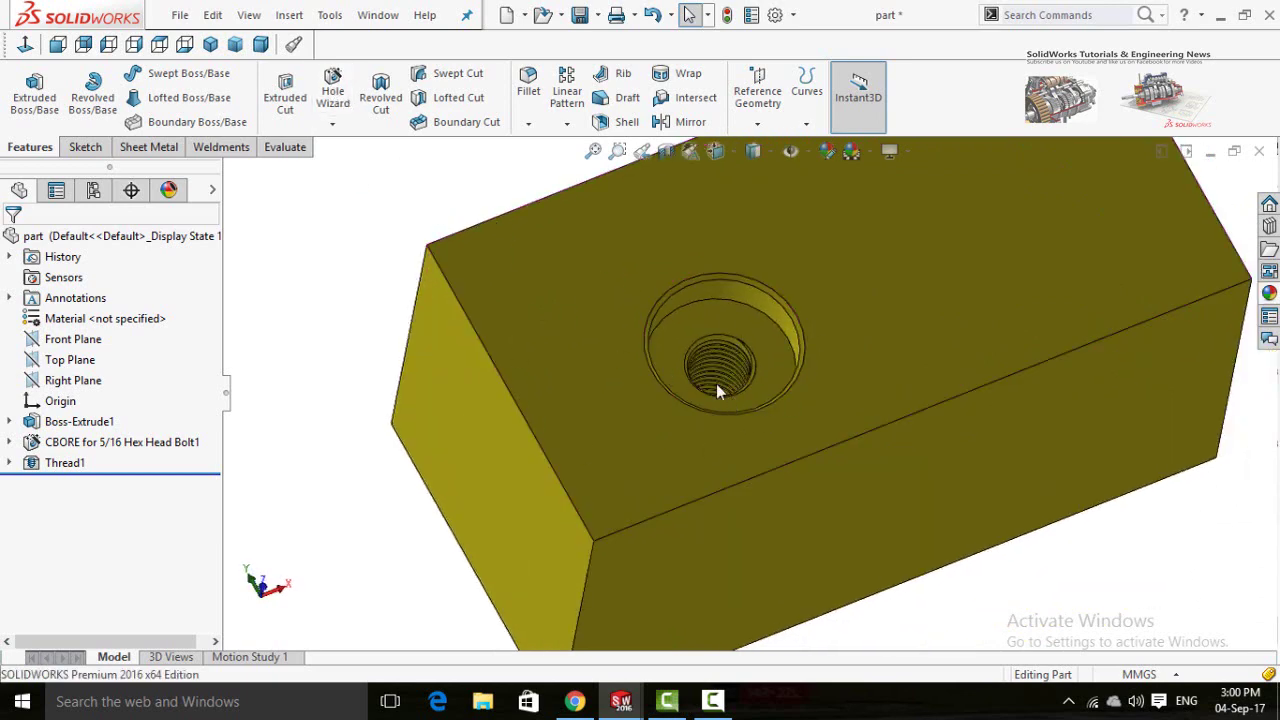
{"action": "scroll", "coordinate": [750, 390], "scroll_direction": "down", "scroll_amount": 4}
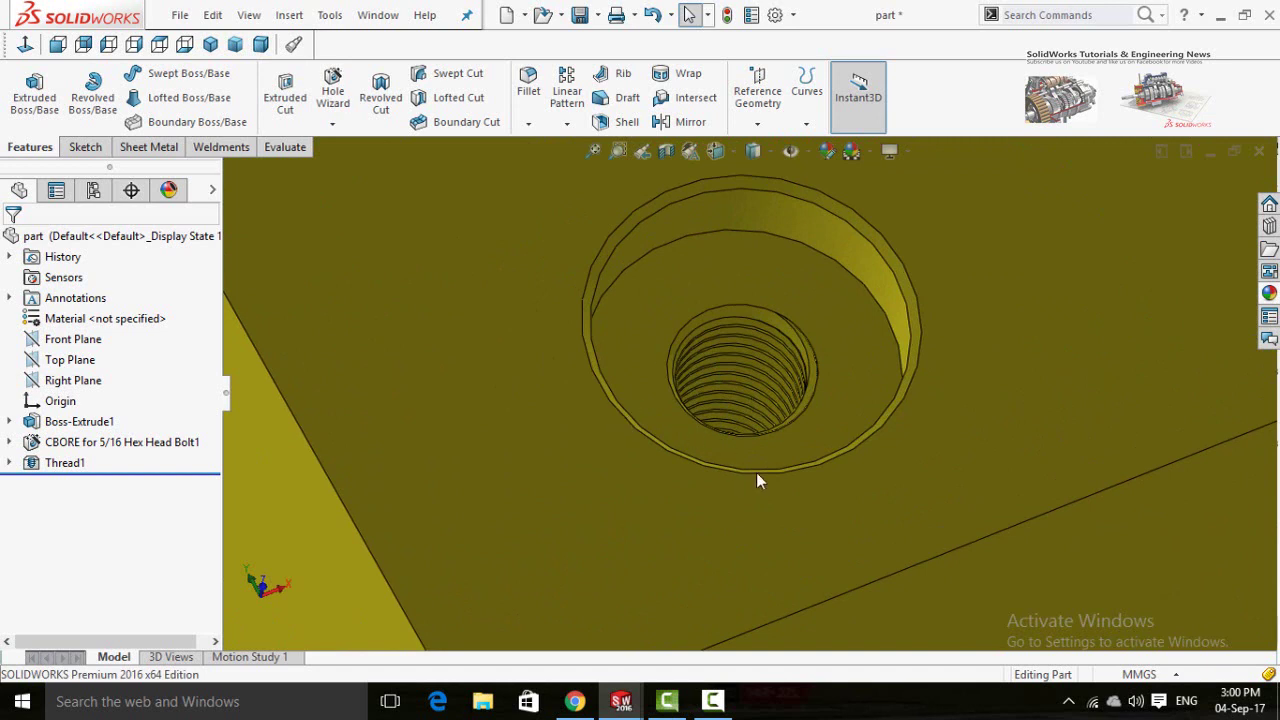
{"action": "left_click", "coordinate": [332, 125]}
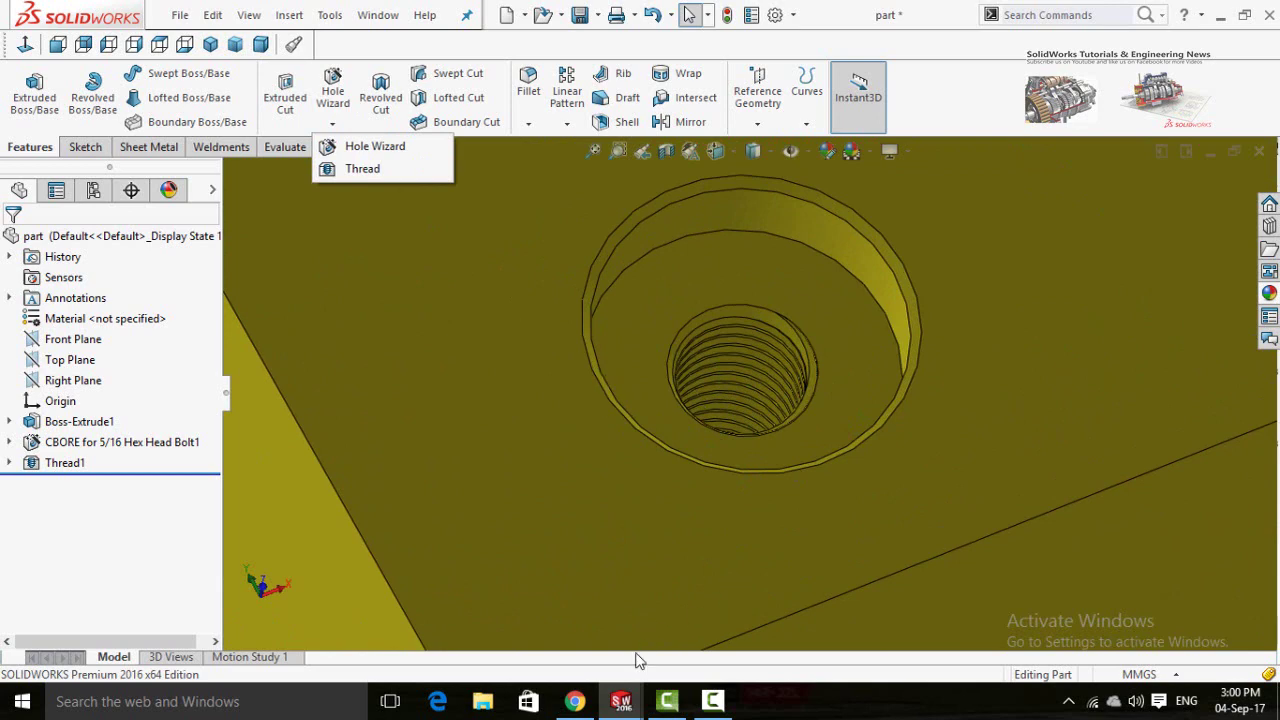
- Inspect the threaded bolt part from several angles and check how it fits into the block's hole in the assembly
{"action": "left_click", "coordinate": [621, 701]}
{"action": "left_click", "coordinate": [680, 645]}
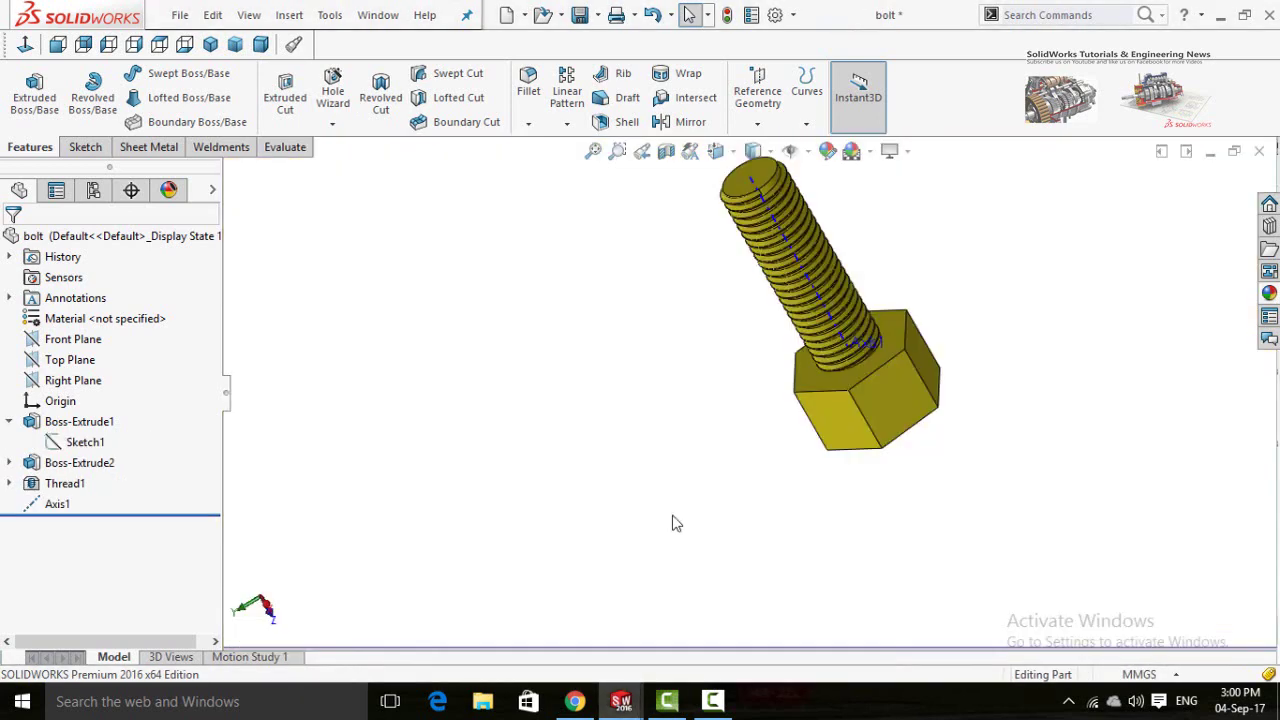
{"action": "middle_click_drag", "start_coordinate": [840, 517], "coordinate": [700, 490]}
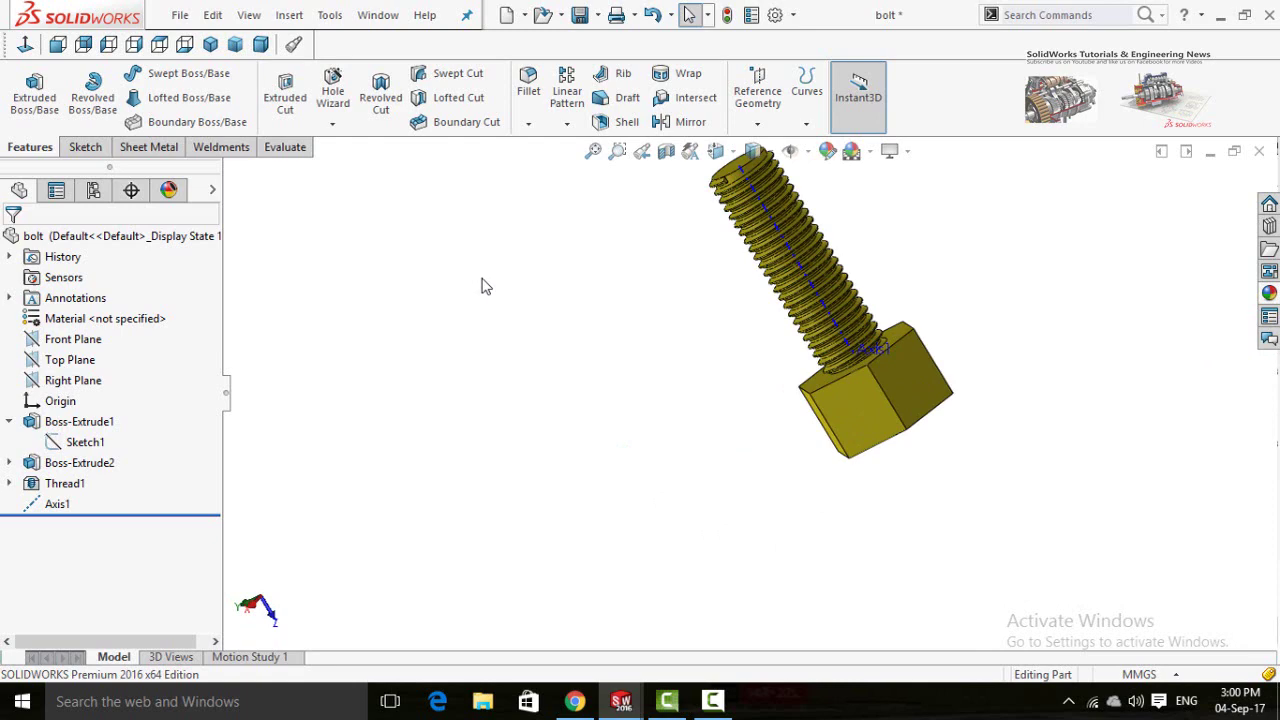
{"action": "middle_click_drag", "start_coordinate": [674, 277], "coordinate": [628, 350]}
{"action": "middle_click_drag", "start_coordinate": [588, 268], "coordinate": [590, 320]}
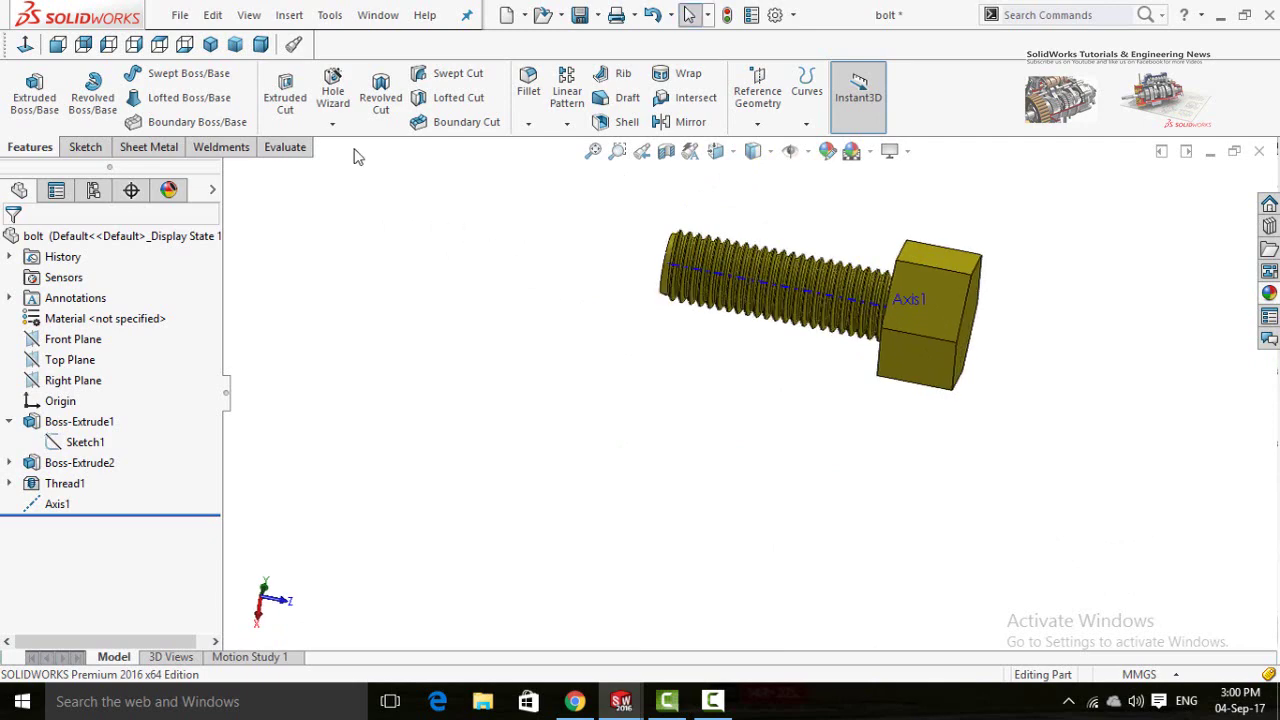
{"action": "left_click", "coordinate": [332, 123]}
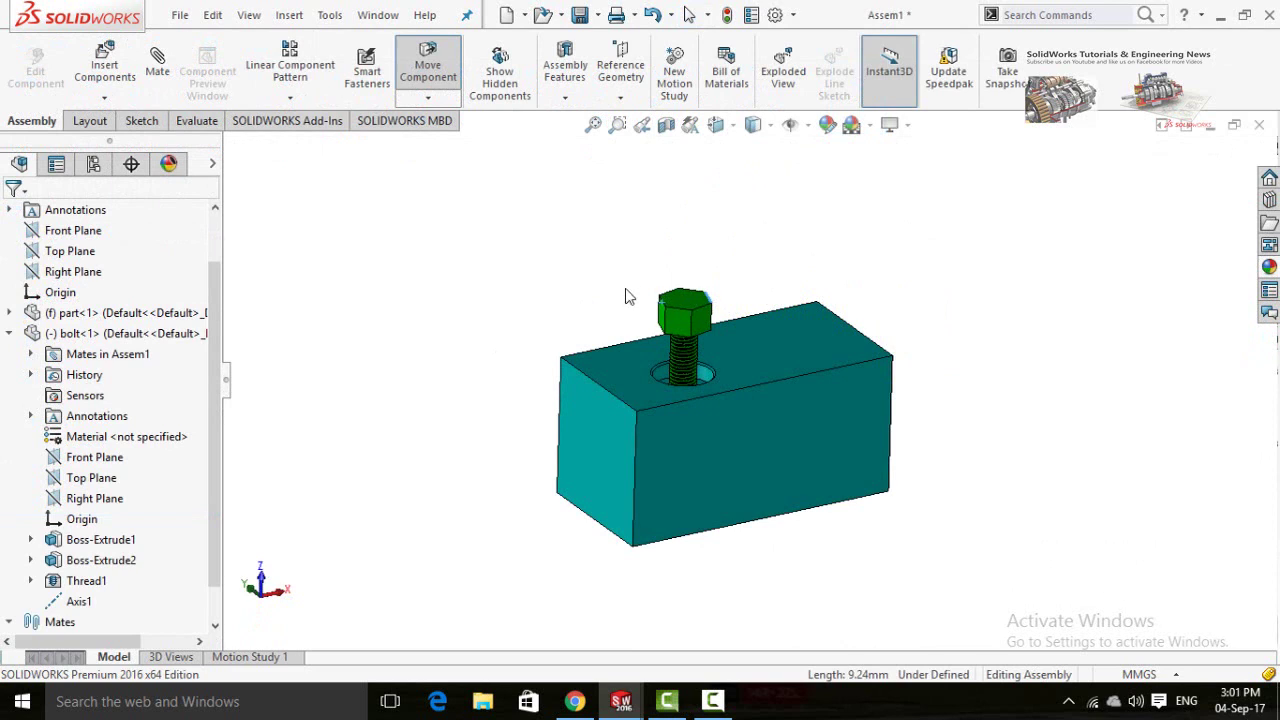
{"action": "mouse_move", "coordinate": [686, 368]}
{"action": "left_mouse_down"}
{"action": "mouse_move", "coordinate": [697, 251]}
{"action": "mouse_move", "coordinate": [651, 337]}
{"action": "mouse_move", "coordinate": [643, 330]}
{"action": "left_mouse_up"}
{"action": "mouse_move", "coordinate": [738, 320]}
{"action": "left_mouse_down"}
{"action": "mouse_move", "coordinate": [666, 257]}
{"action": "mouse_move", "coordinate": [690, 349]}
{"action": "mouse_move", "coordinate": [736, 314]}
{"action": "left_mouse_up"}
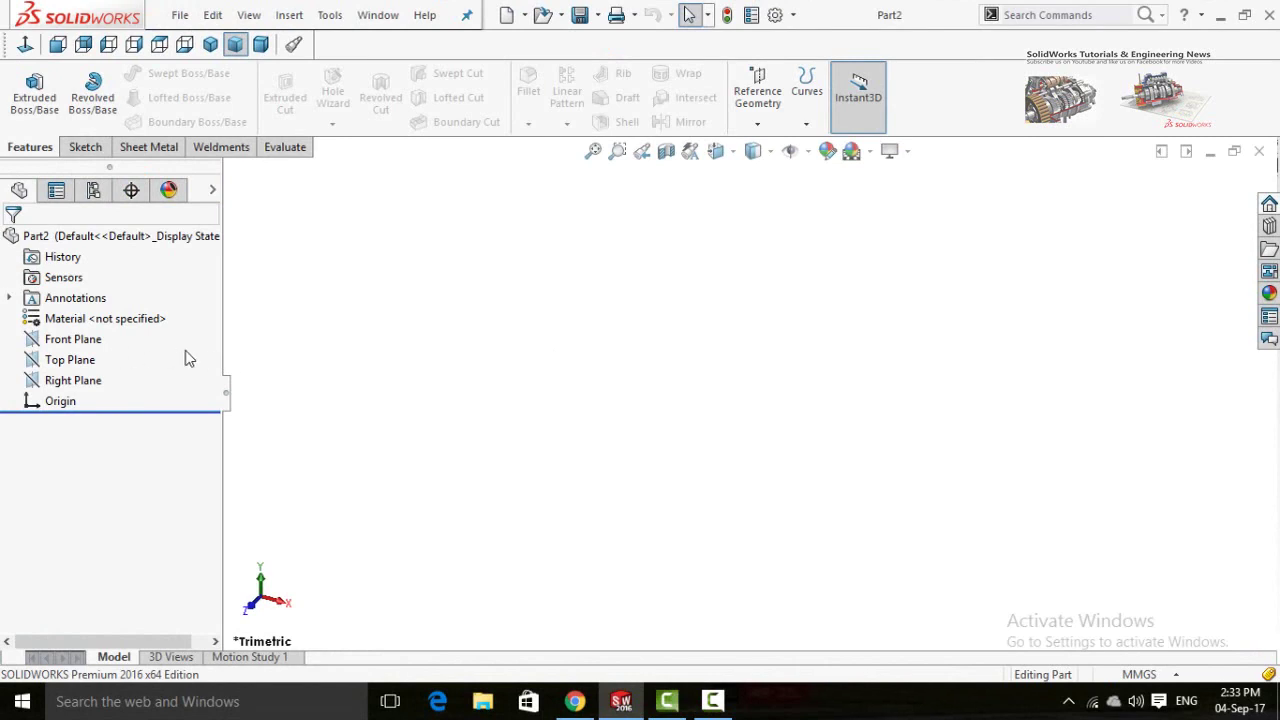
- Start a sketch on the Front Plane and draw a corner rectangle about 162 by 48 mm from the origin
{"action": "left_click", "coordinate": [82, 339]}
{"action": "left_click", "coordinate": [96, 314]}
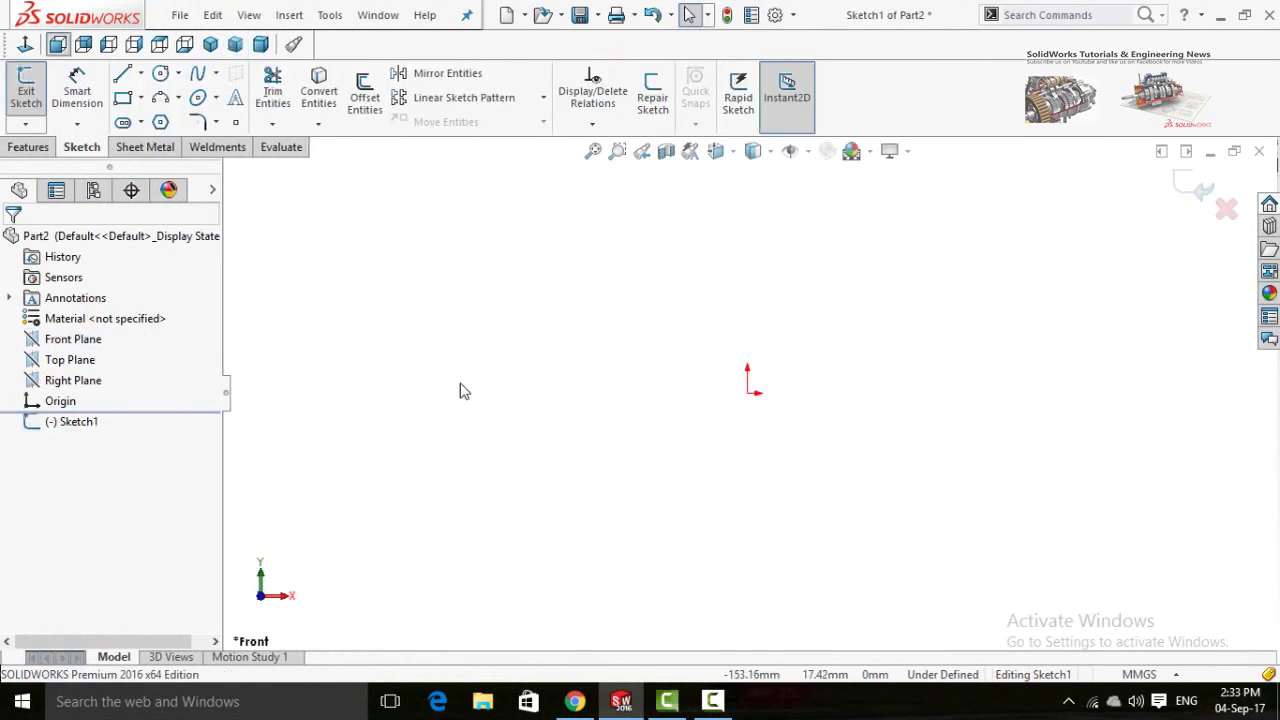
{"action": "left_click", "coordinate": [124, 98]}
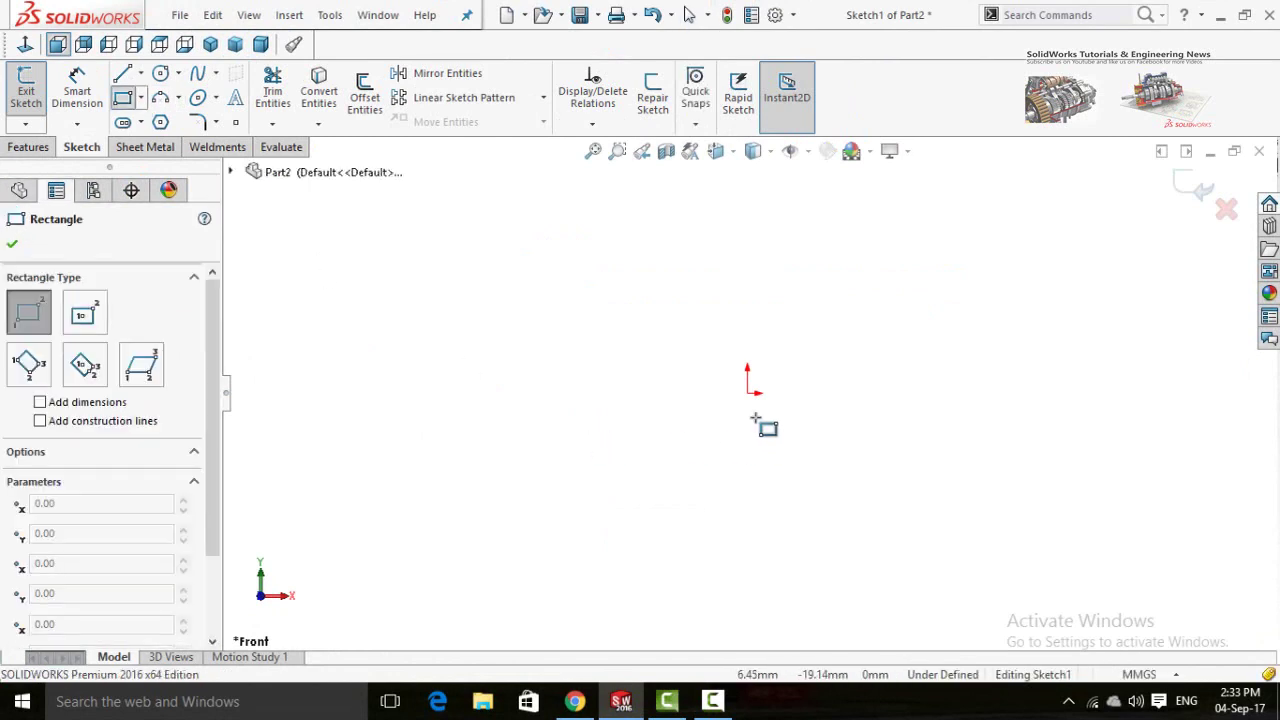
{"action": "left_click_drag", "start_coordinate": [748, 392], "coordinate": [405, 288]}
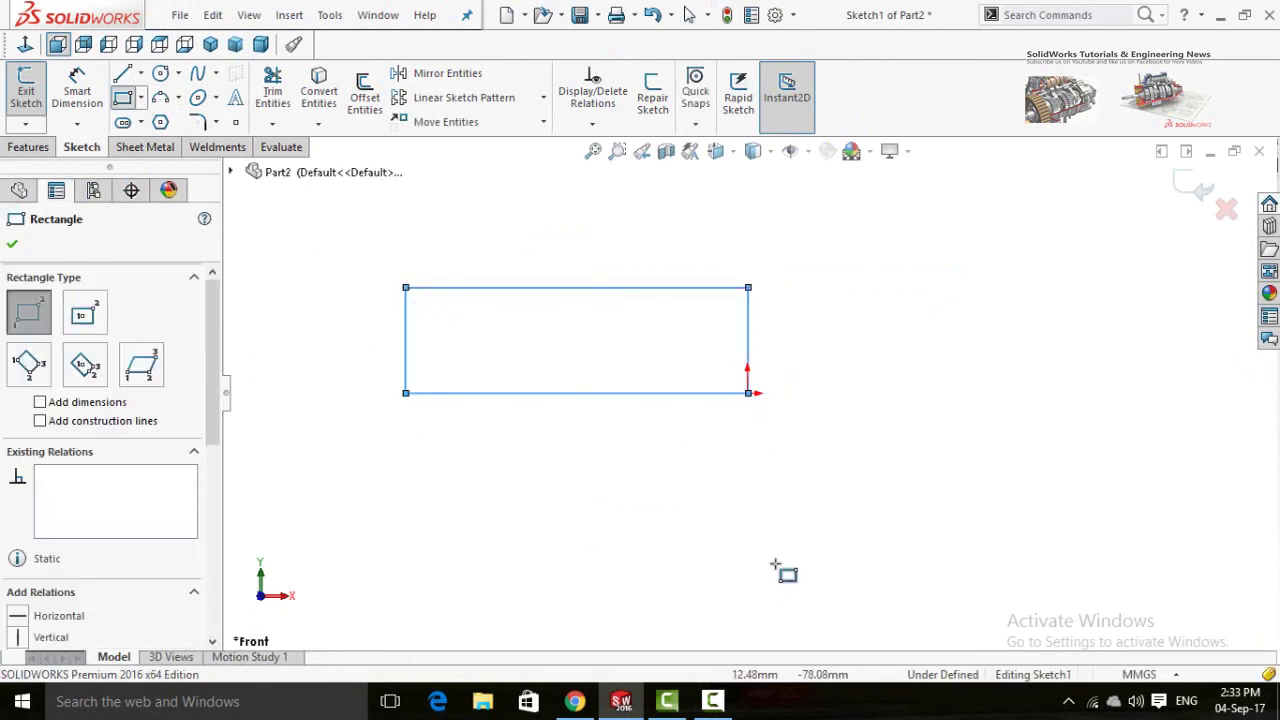
- Dimension the rectangle 50 mm high and 100 mm wide
{"action": "right_click_drag", "start_coordinate": [786, 571], "coordinate": [751, 374]}
{"action": "left_click", "coordinate": [749, 345]}
{"action": "left_click", "coordinate": [851, 503]}
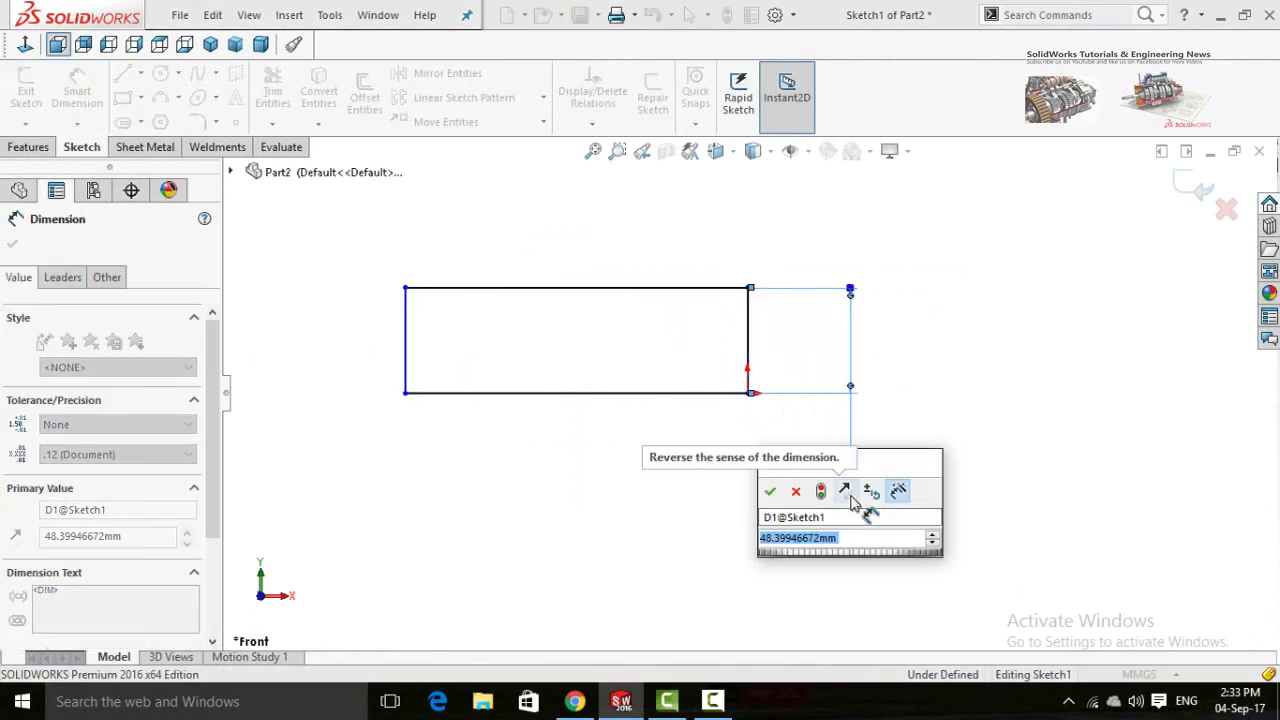
{"action": "type", "text": "50"}
{"action": "key", "text": "Return"}
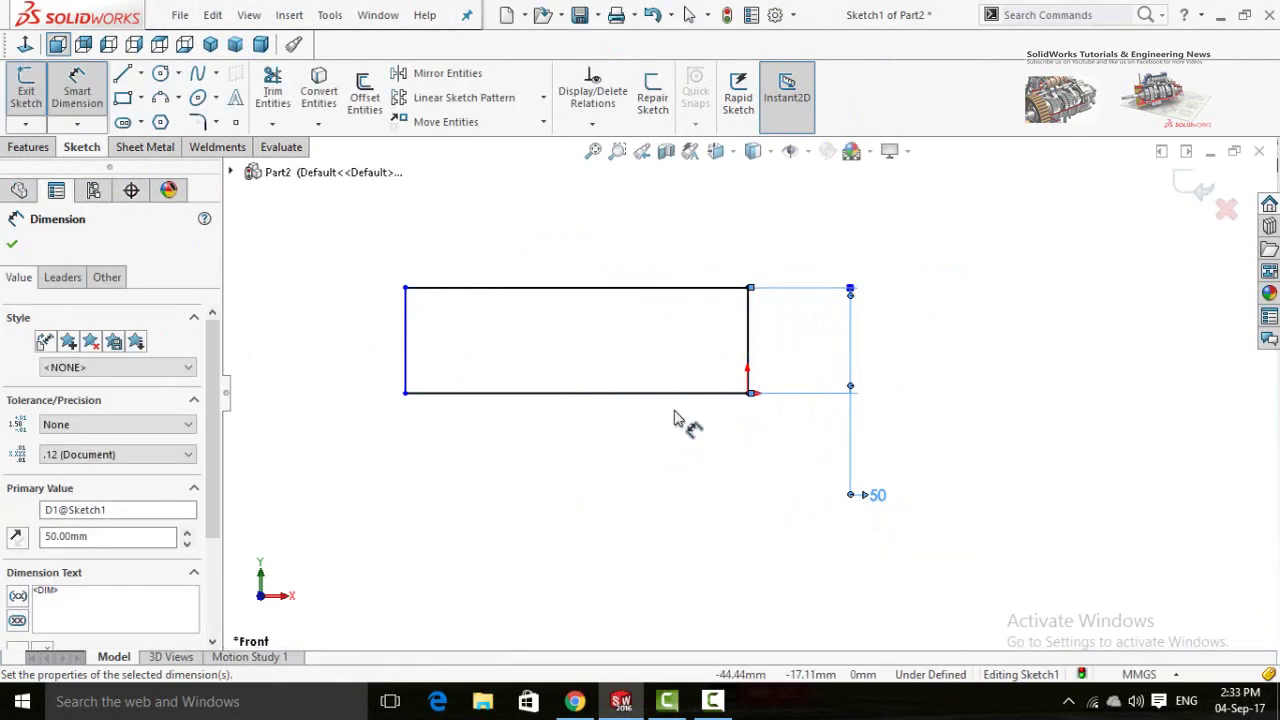
{"action": "left_click", "coordinate": [678, 393]}
{"action": "left_click", "coordinate": [630, 500]}
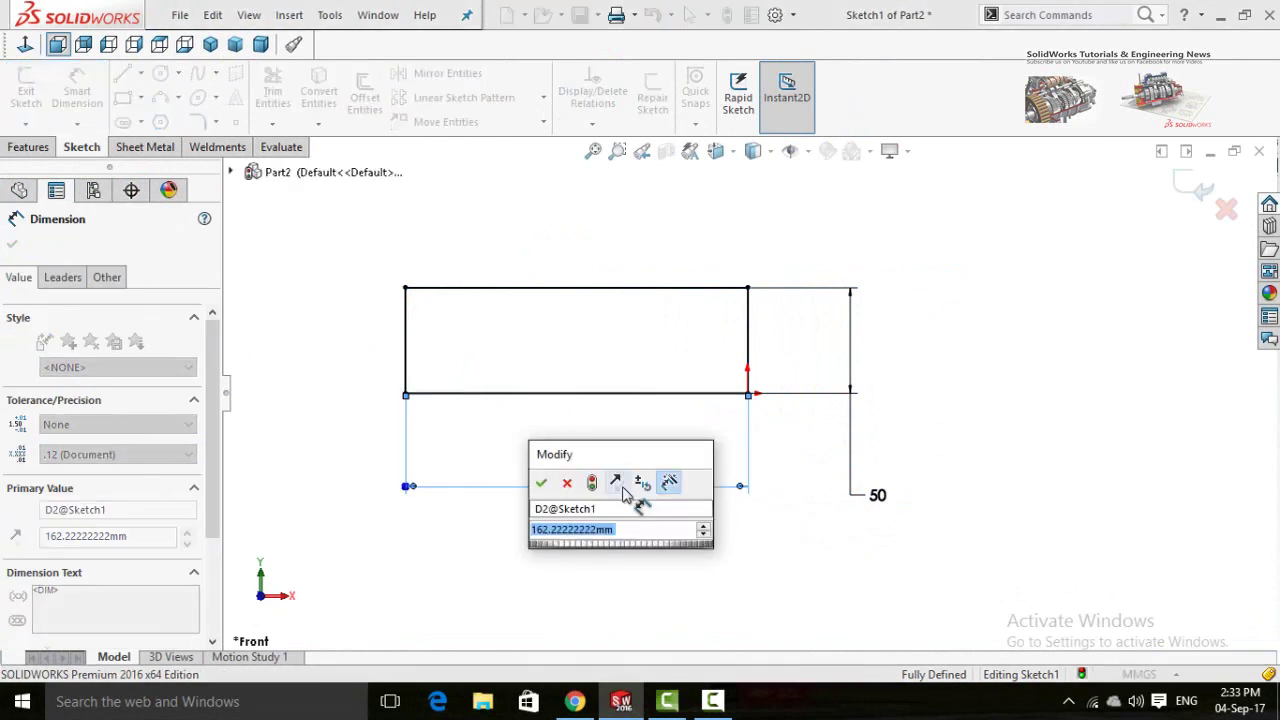
{"action": "type", "text": "100"}
{"action": "key", "text": "Return"}
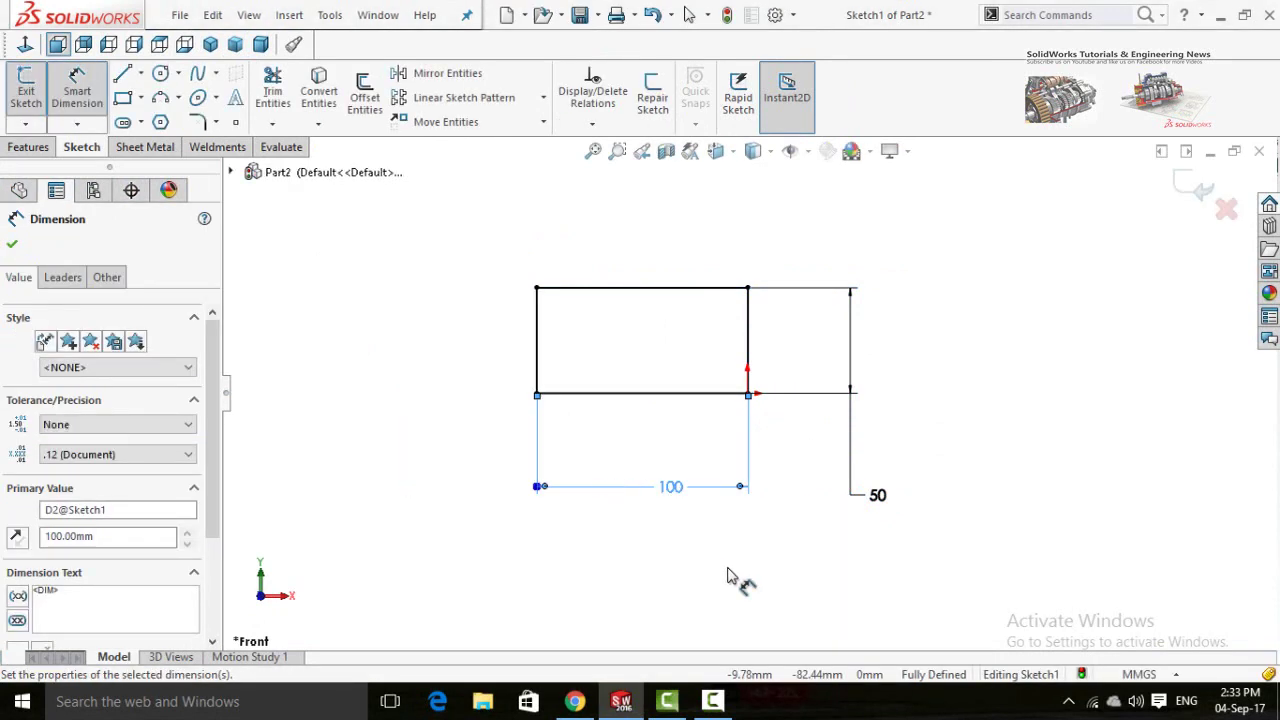
- Extrude the rectangle 50 mm as a blind boss from the sketch plane
{"action": "left_click", "coordinate": [26, 147]}
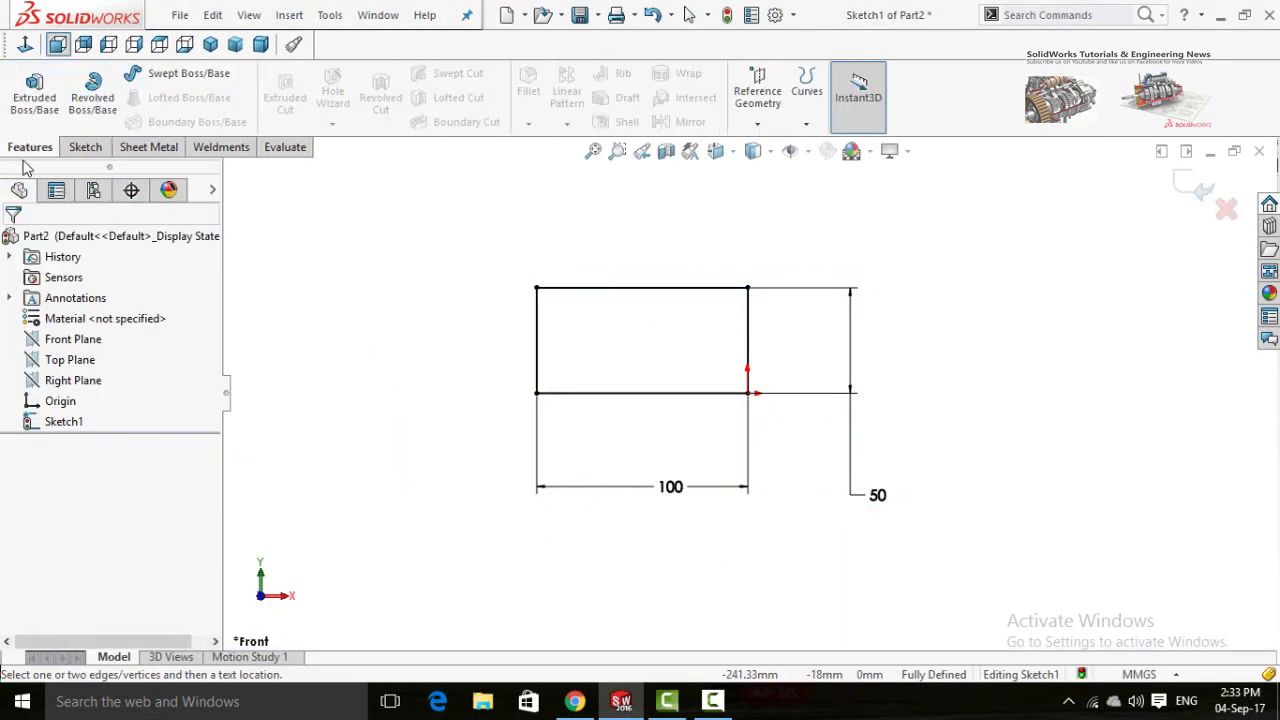
{"action": "left_click", "coordinate": [33, 97]}
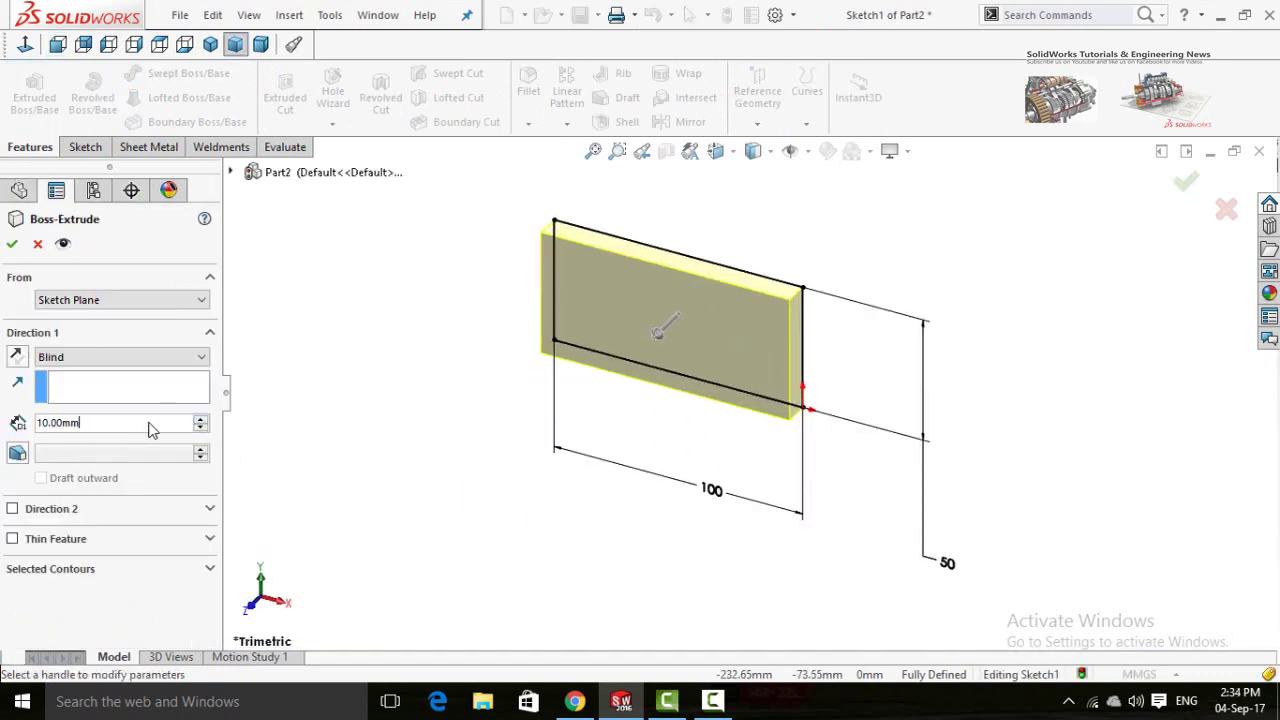
{"action": "type", "text": "50"}
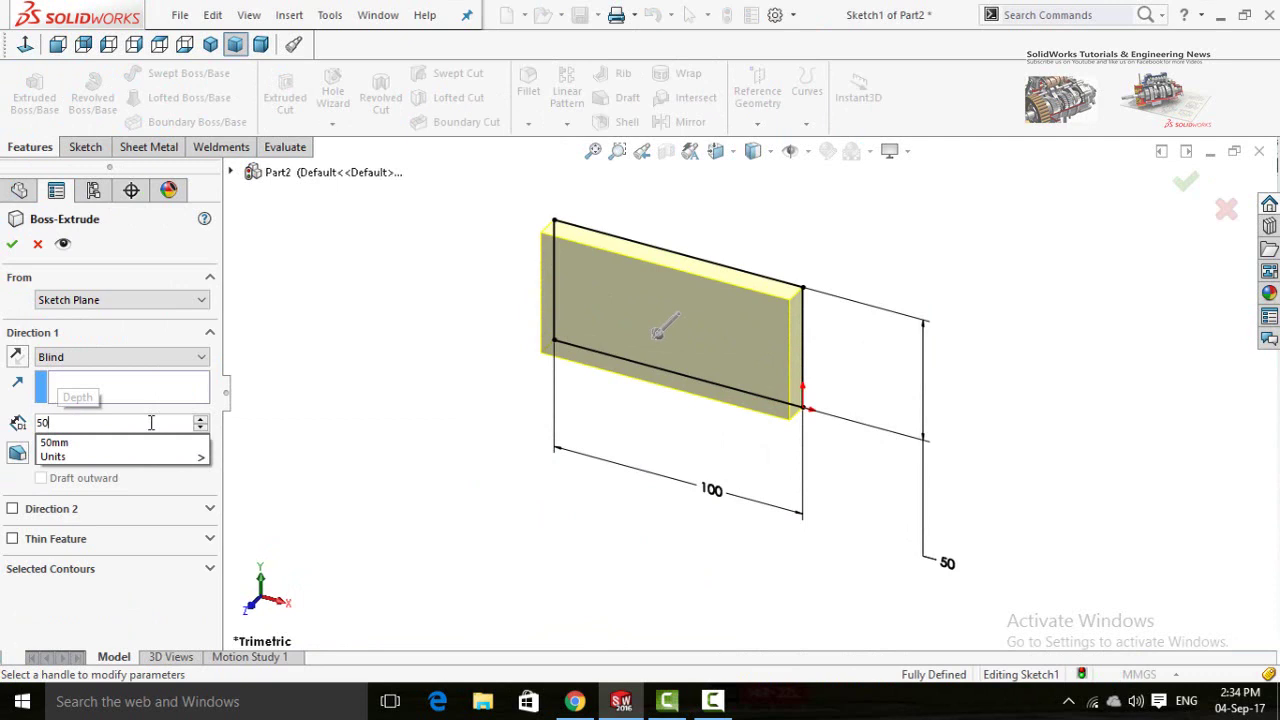
{"action": "type", "text": ".00mm"}
{"action": "key", "text": "Return"}
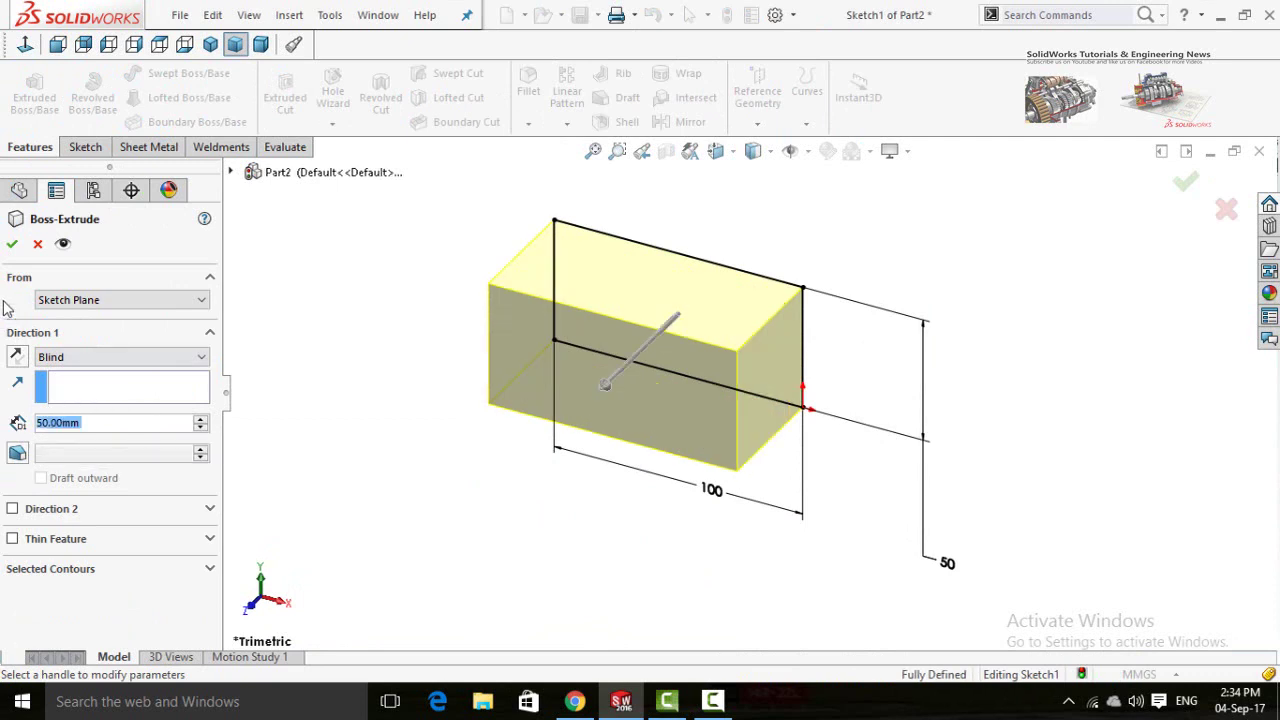
{"action": "left_click", "coordinate": [12, 245]}
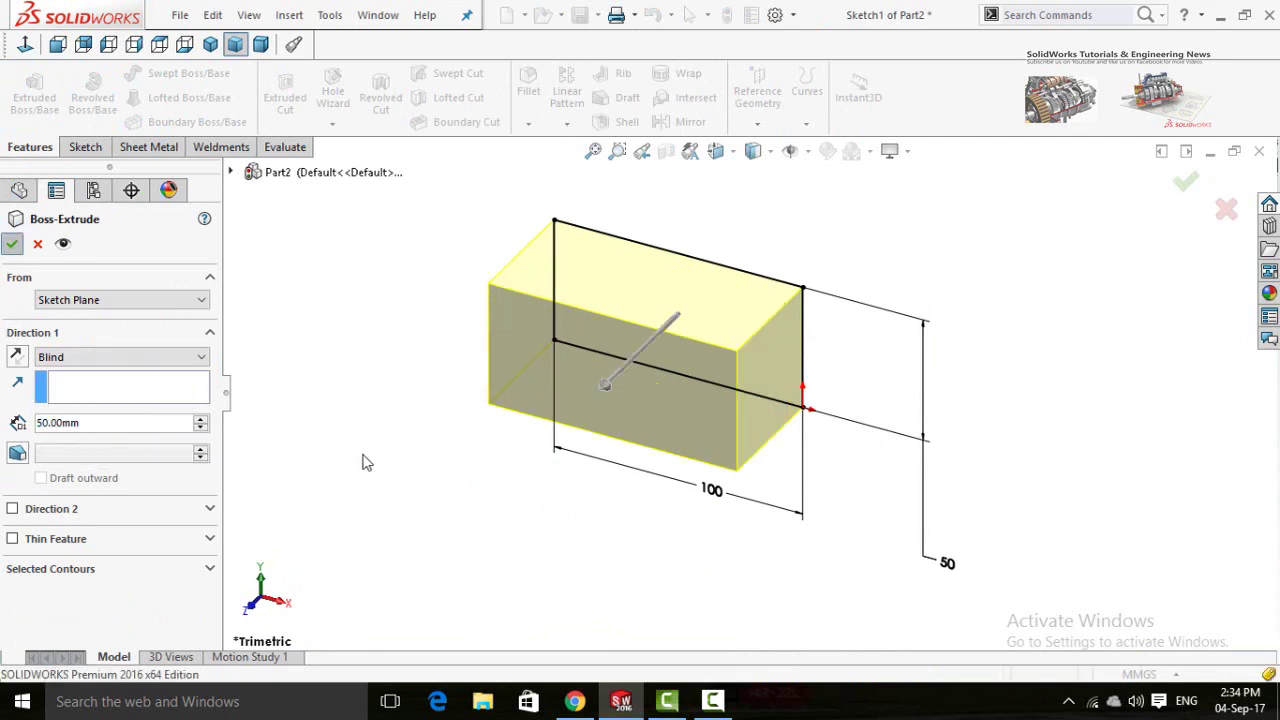
- Start a counterbore hole with the Hole Wizard using the ANSI Inch standard
{"action": "mouse_move", "coordinate": [491, 454]}
{"action": "middle_mouse_down"}
{"action": "mouse_move", "coordinate": [497, 295]}
{"action": "mouse_move", "coordinate": [557, 254]}
{"action": "mouse_move", "coordinate": [571, 260]}
{"action": "mouse_move", "coordinate": [531, 291]}
{"action": "mouse_move", "coordinate": [510, 289]}
{"action": "middle_mouse_up"}
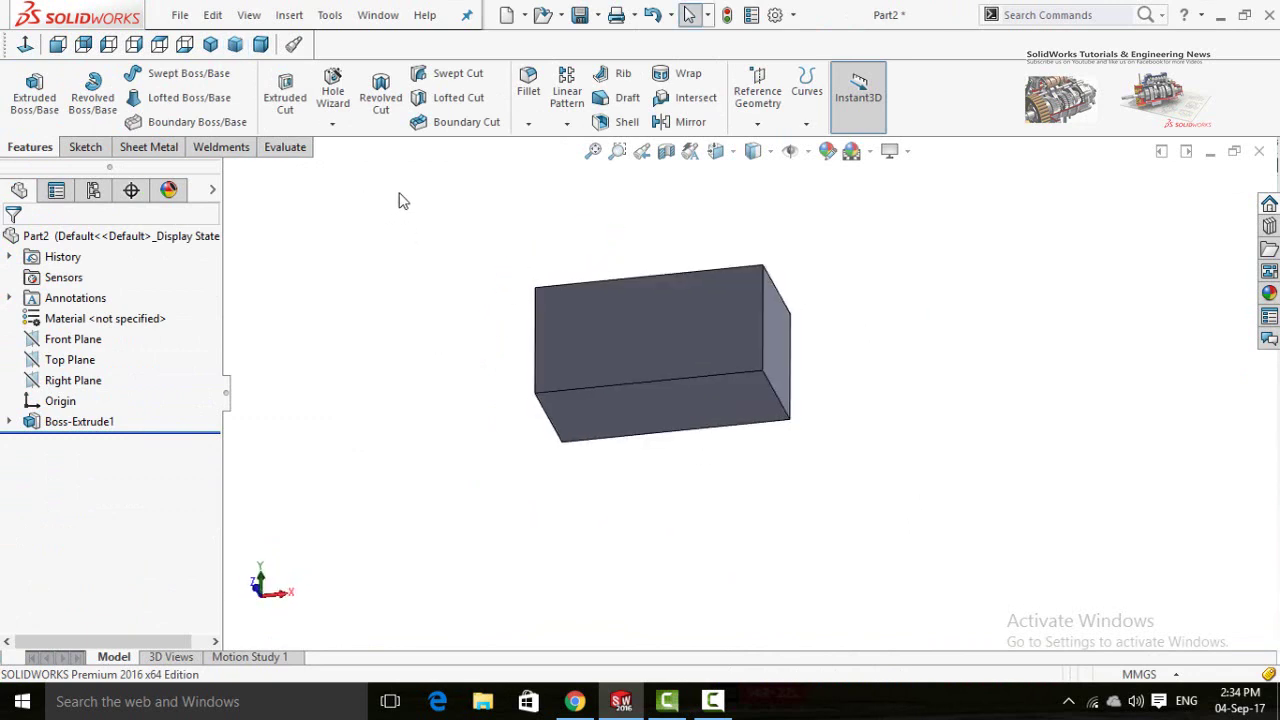
{"action": "left_click", "coordinate": [335, 92]}
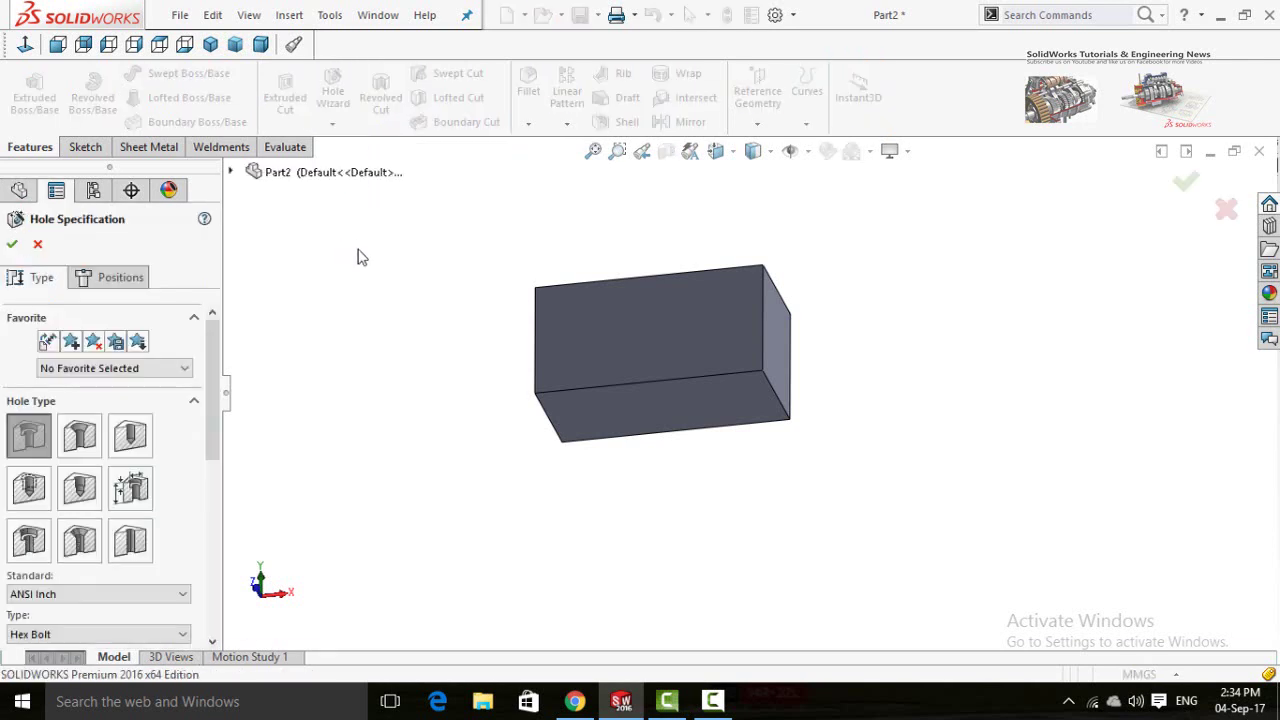
{"action": "left_click", "coordinate": [112, 277]}
{"action": "left_click", "coordinate": [60, 278]}
{"action": "left_click_drag", "start_coordinate": [211, 359], "coordinate": [211, 383]}
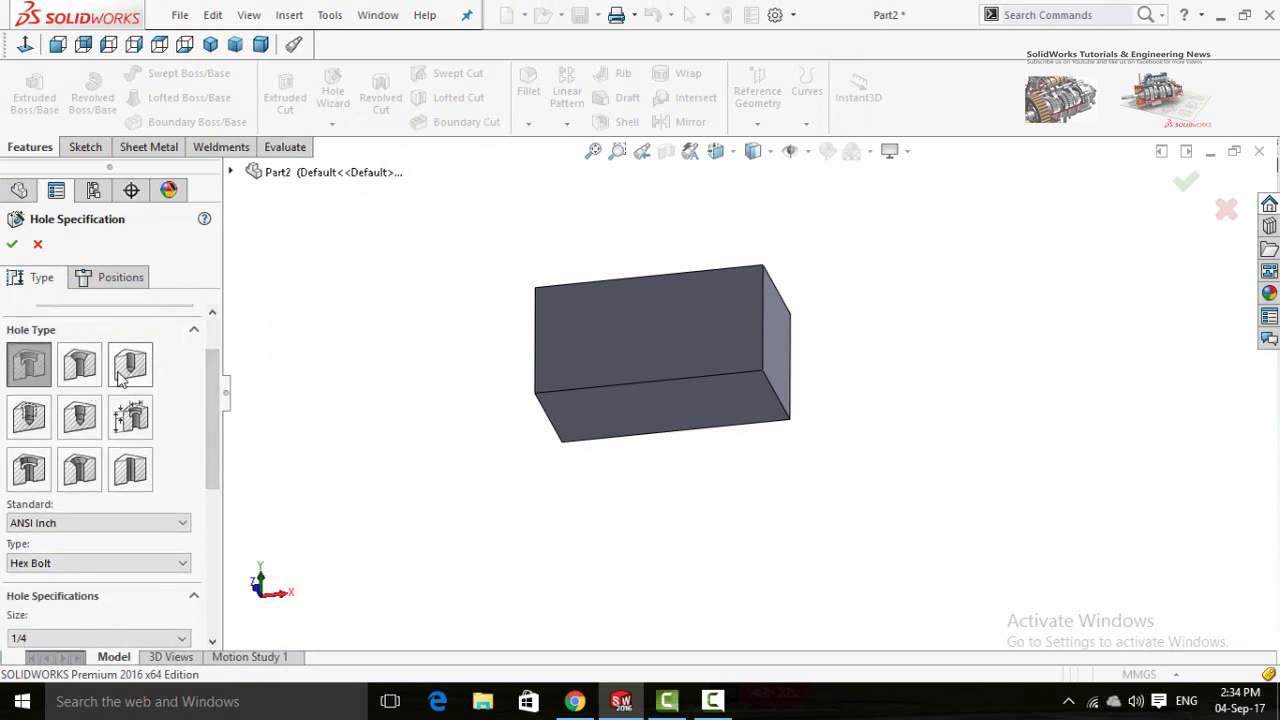
{"action": "left_click_drag", "start_coordinate": [210, 426], "coordinate": [210, 465]}
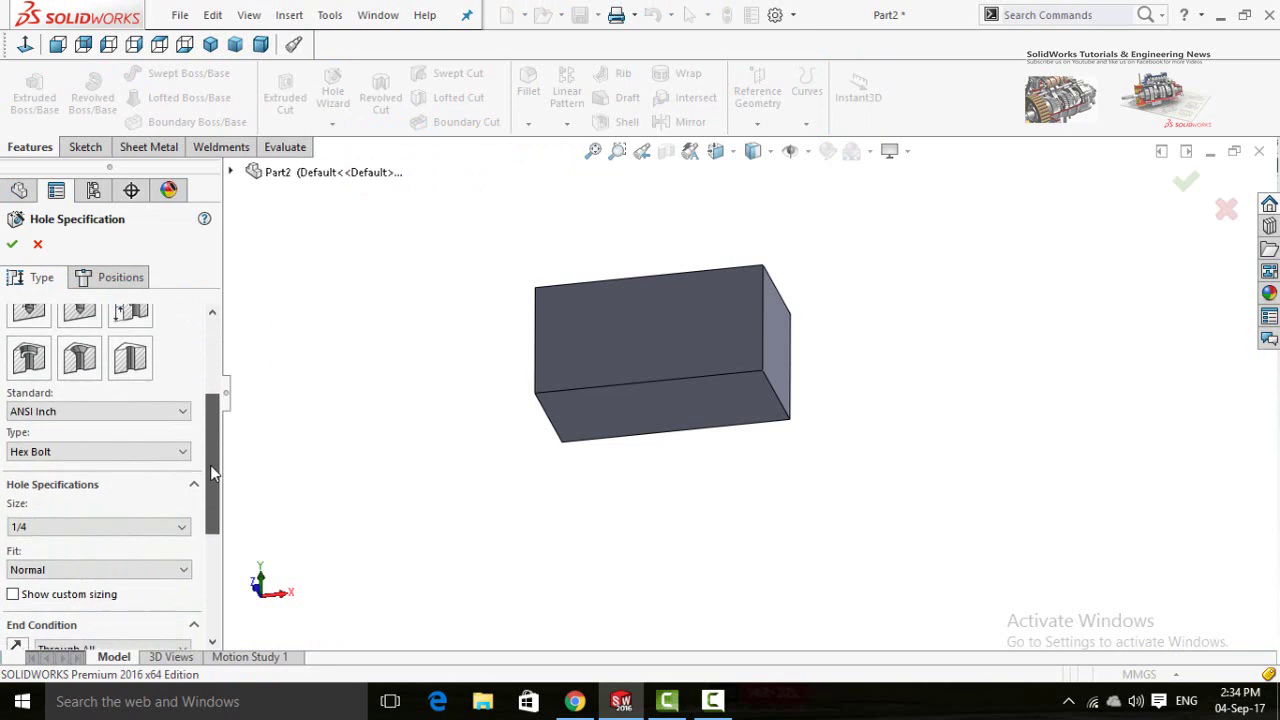
{"action": "left_click", "coordinate": [75, 413]}
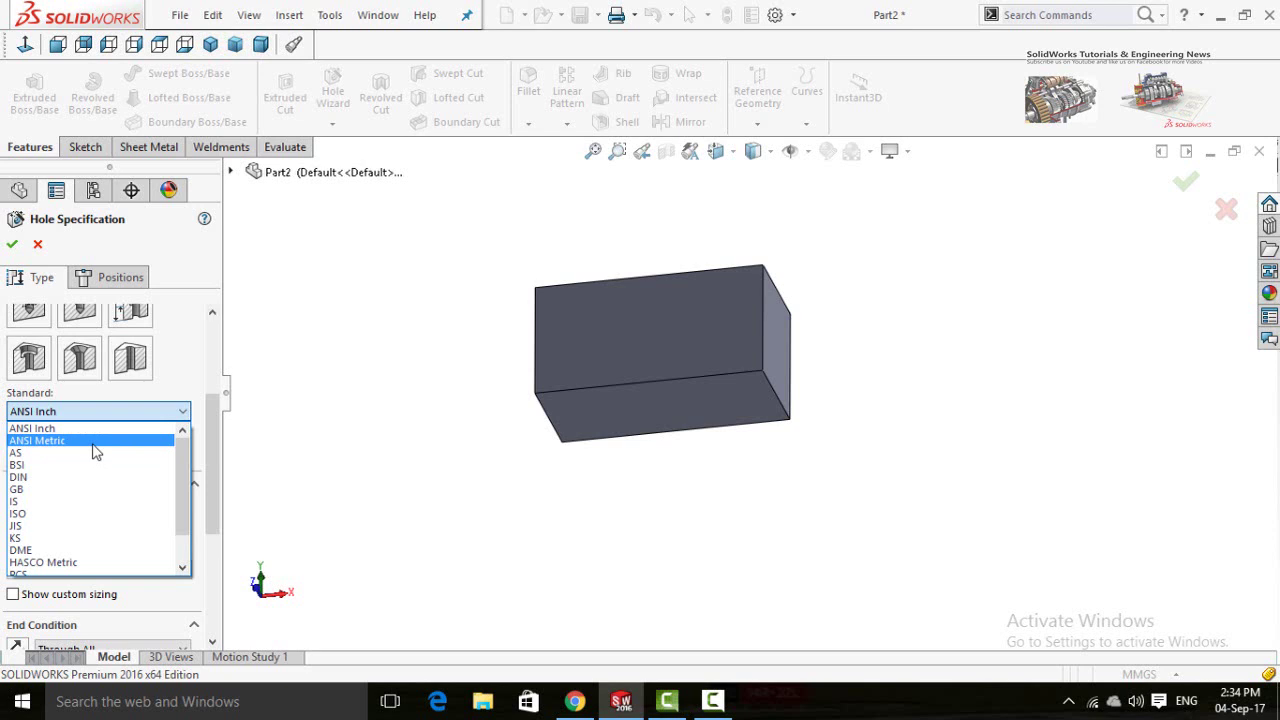
{"action": "scroll", "coordinate": [110, 480], "scroll_direction": "down", "scroll_amount": 1}
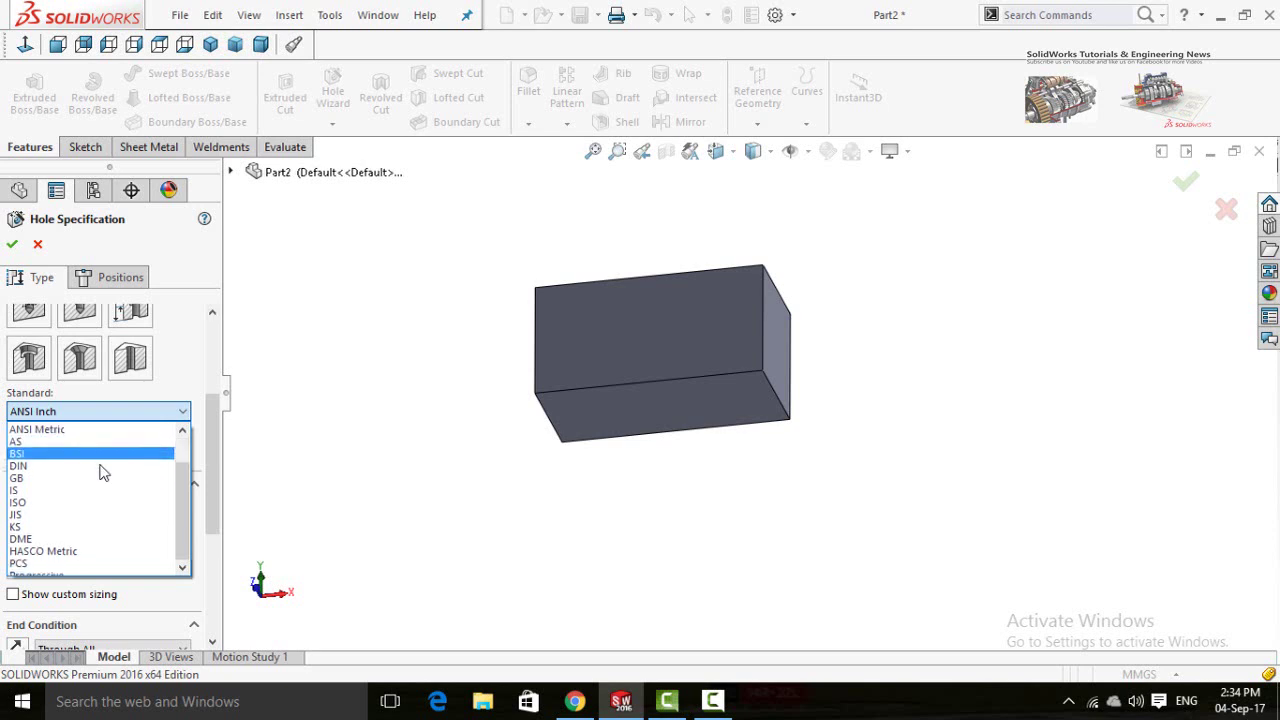
{"action": "scroll", "coordinate": [114, 535], "scroll_direction": "up", "scroll_amount": 1}
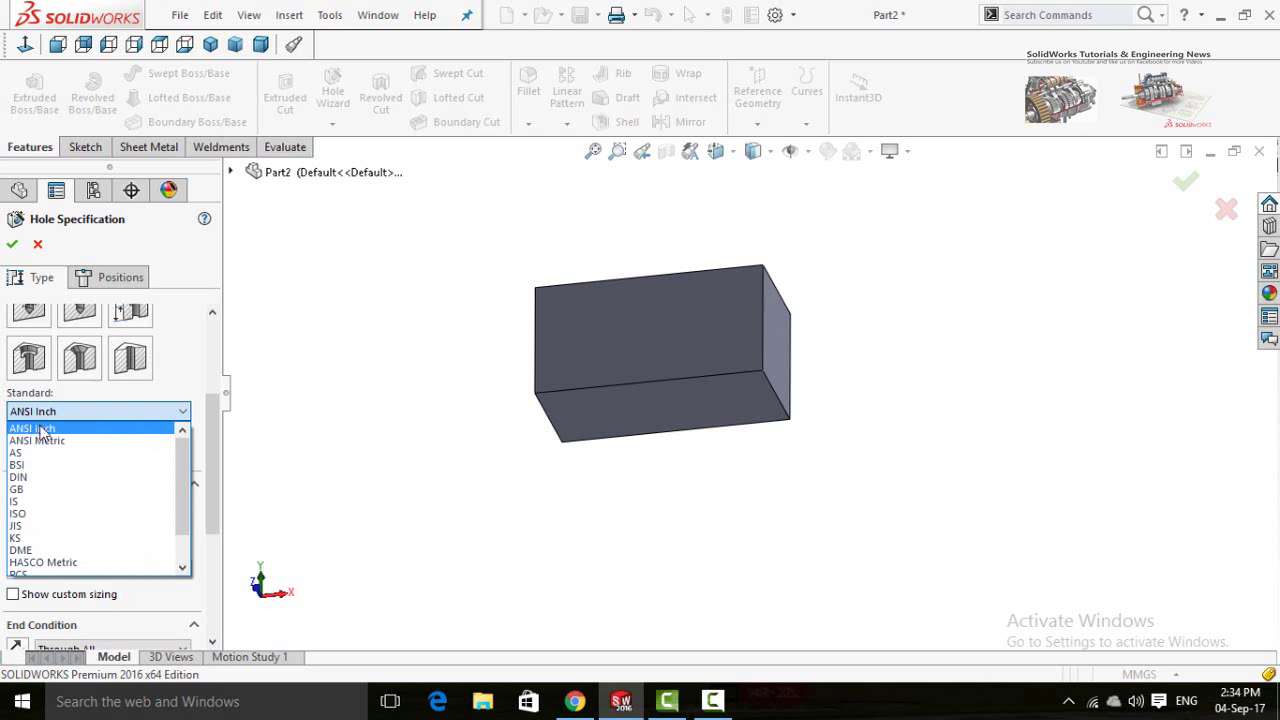
{"action": "left_click", "coordinate": [42, 429]}
{"action": "scroll", "coordinate": [208, 471], "scroll_direction": "down", "scroll_amount": 1}
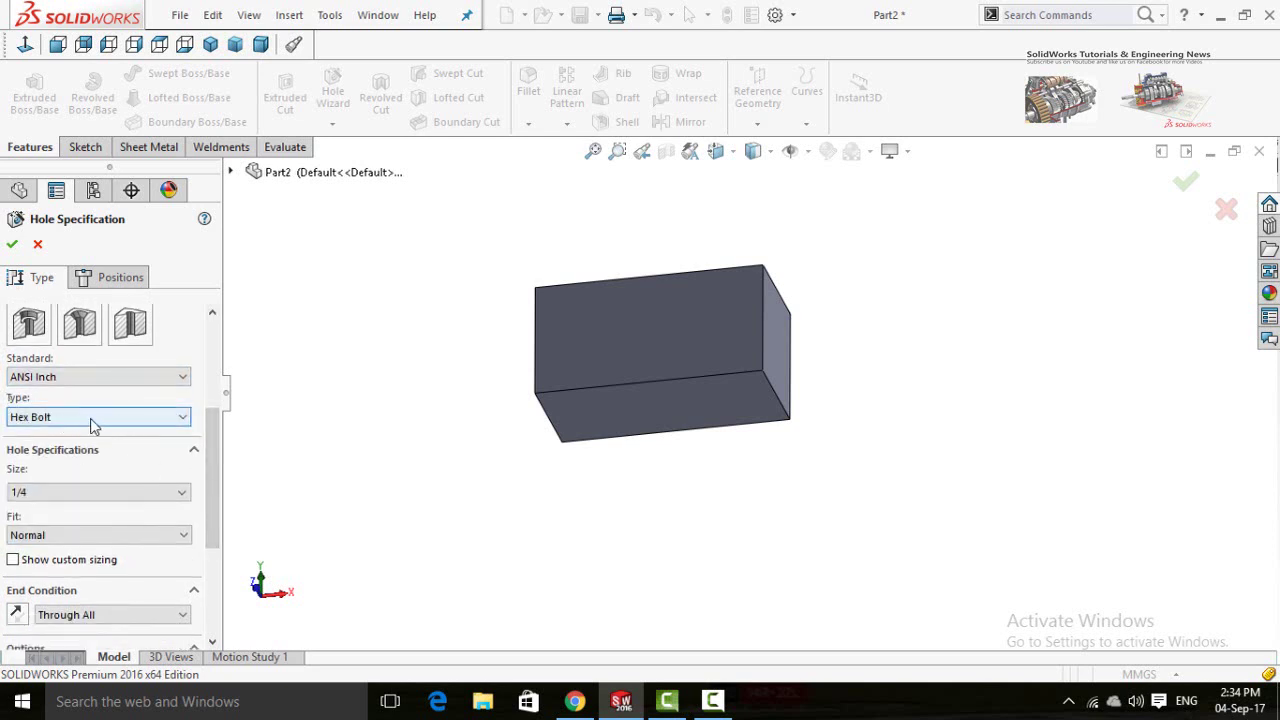
- Keep Hex Bolt as the counterbore's fastener type and set the hole size to 5/16
{"action": "left_click", "coordinate": [90, 418]}
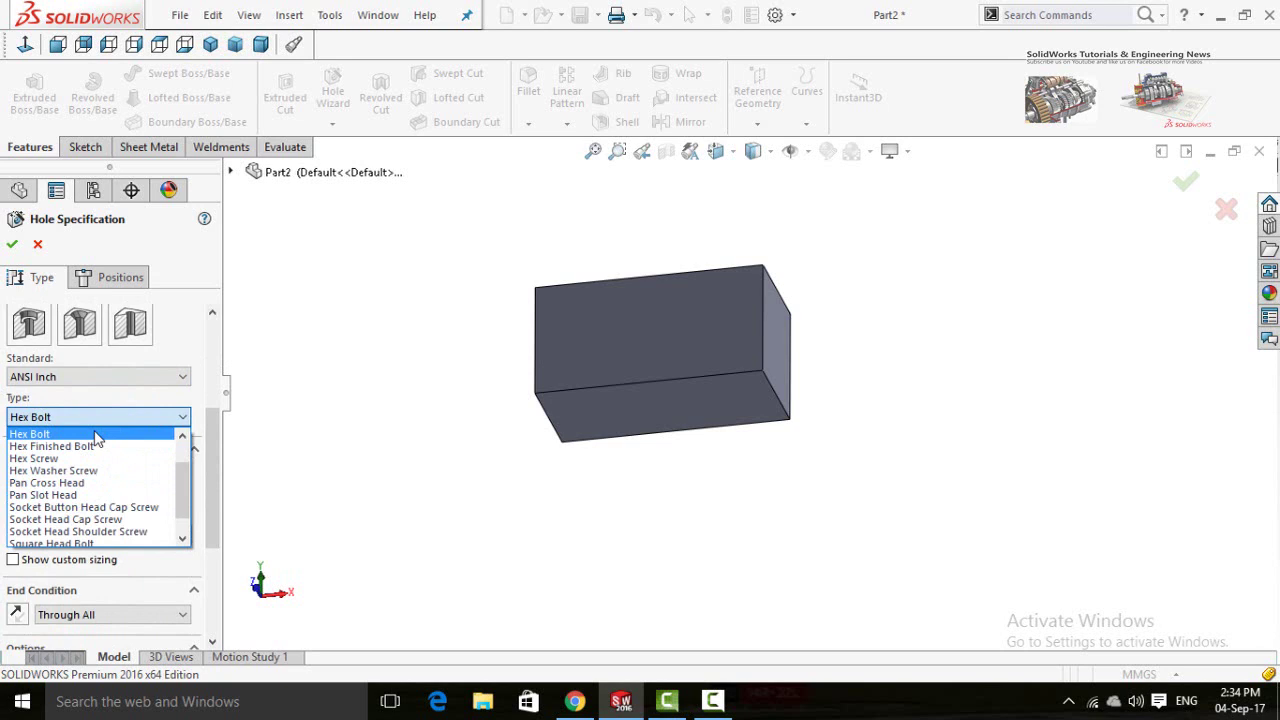
{"action": "scroll", "coordinate": [57, 480], "scroll_direction": "down", "scroll_amount": 1}
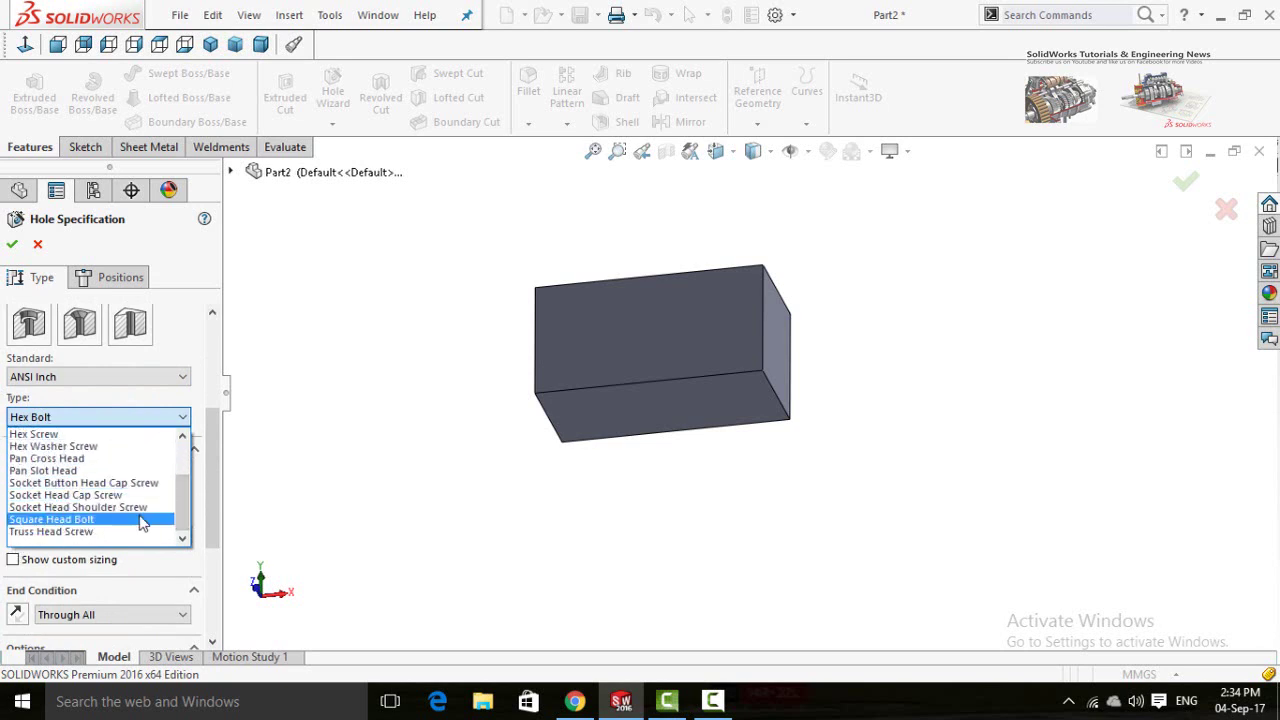
{"action": "scroll", "coordinate": [88, 503], "scroll_direction": "up", "scroll_amount": 1}
{"action": "scroll", "coordinate": [88, 503], "scroll_direction": "up", "scroll_amount": 2}
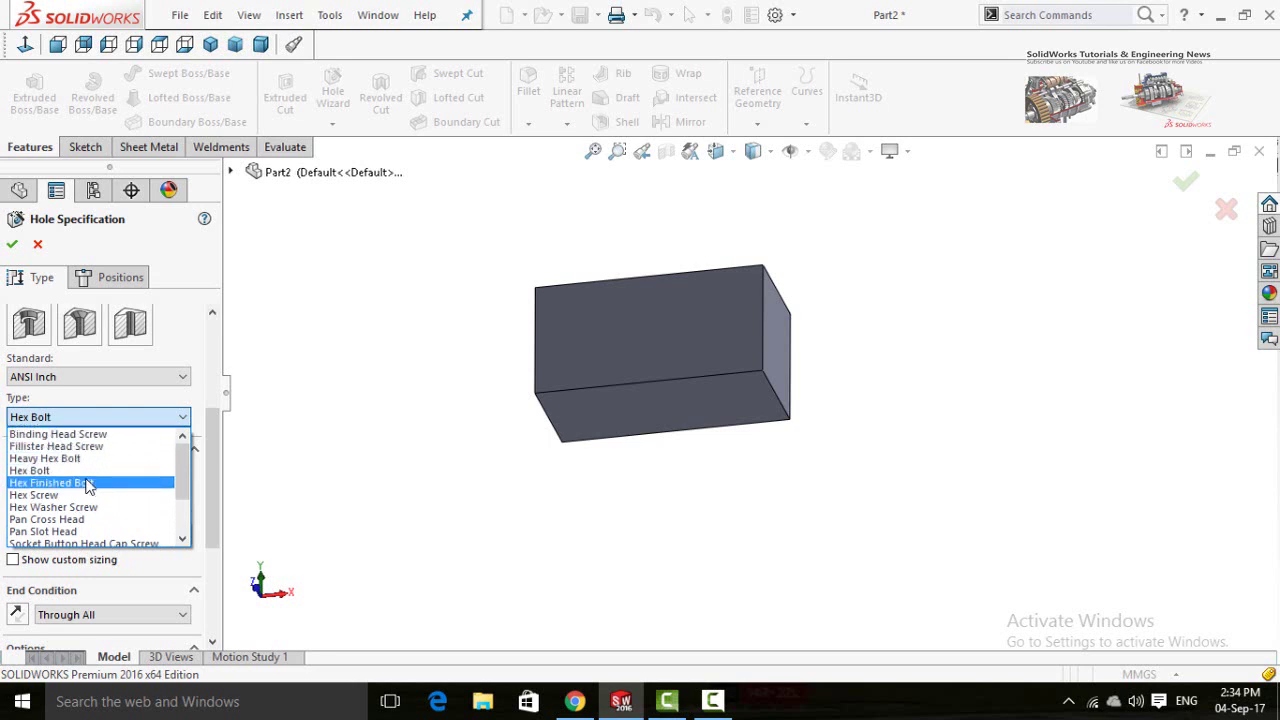
{"action": "left_click", "coordinate": [116, 417]}
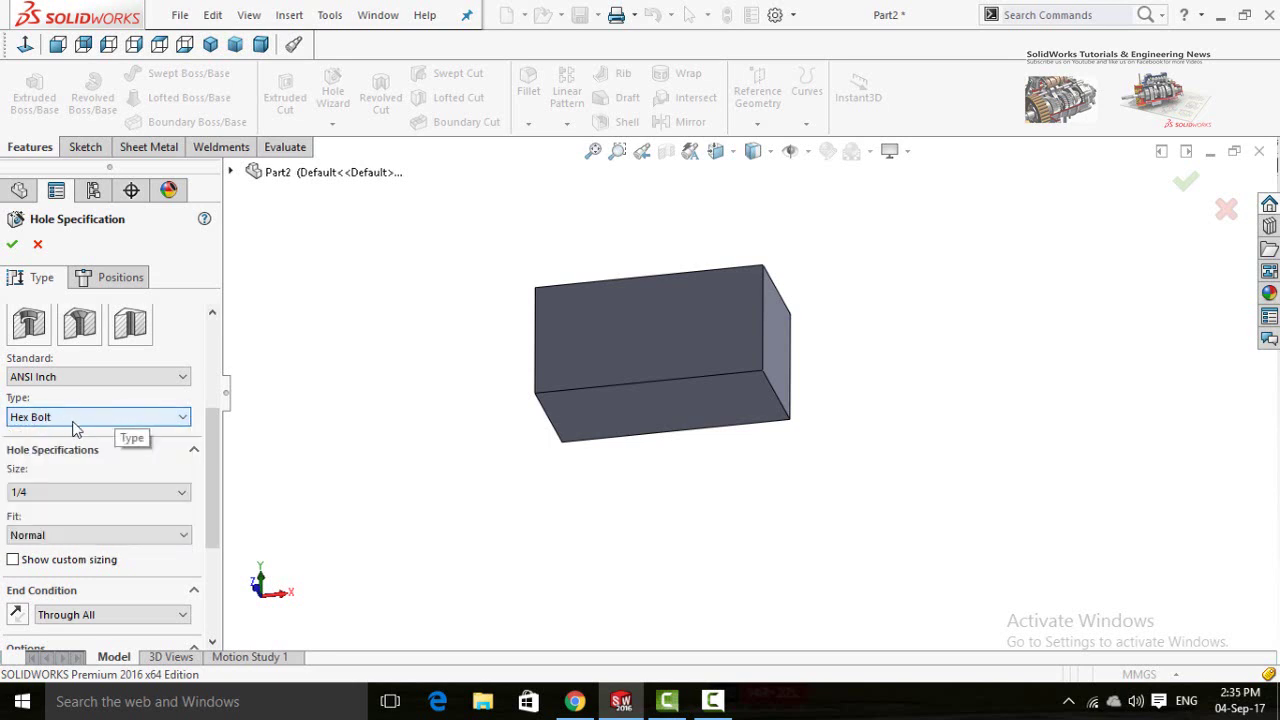
{"action": "left_click_drag", "start_coordinate": [212, 495], "coordinate": [208, 532]}
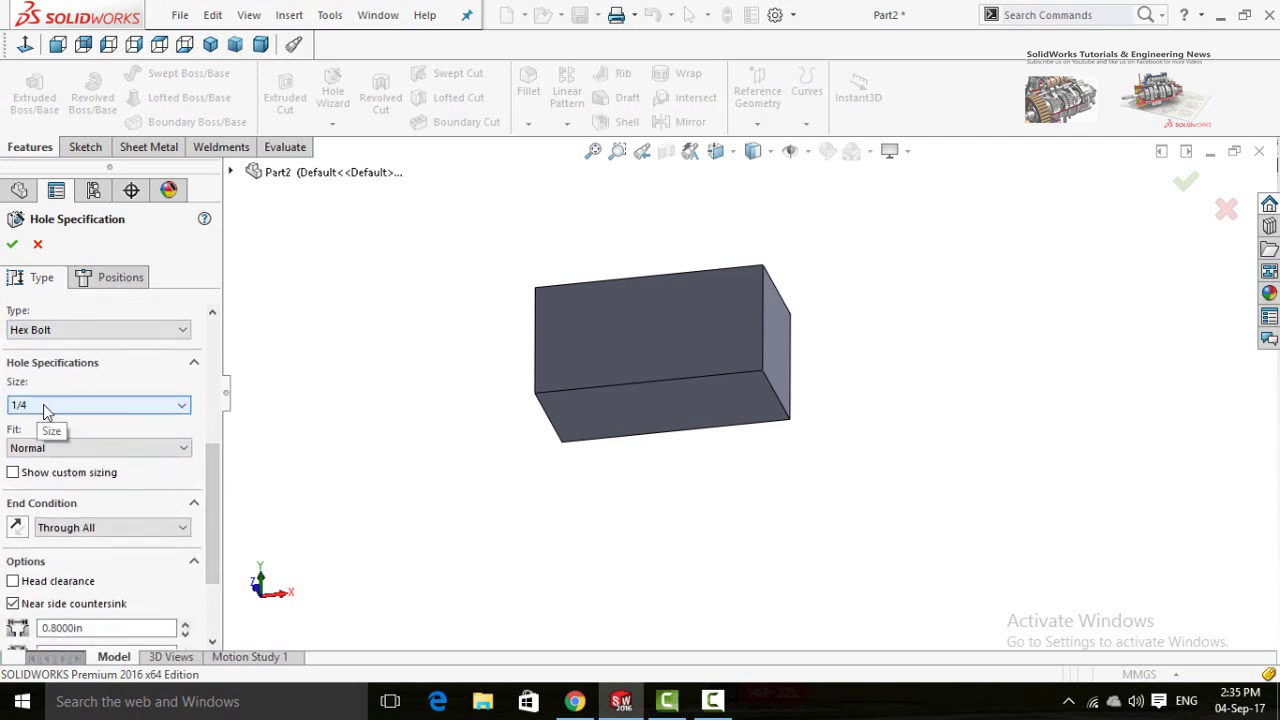
{"action": "left_click", "coordinate": [44, 406]}
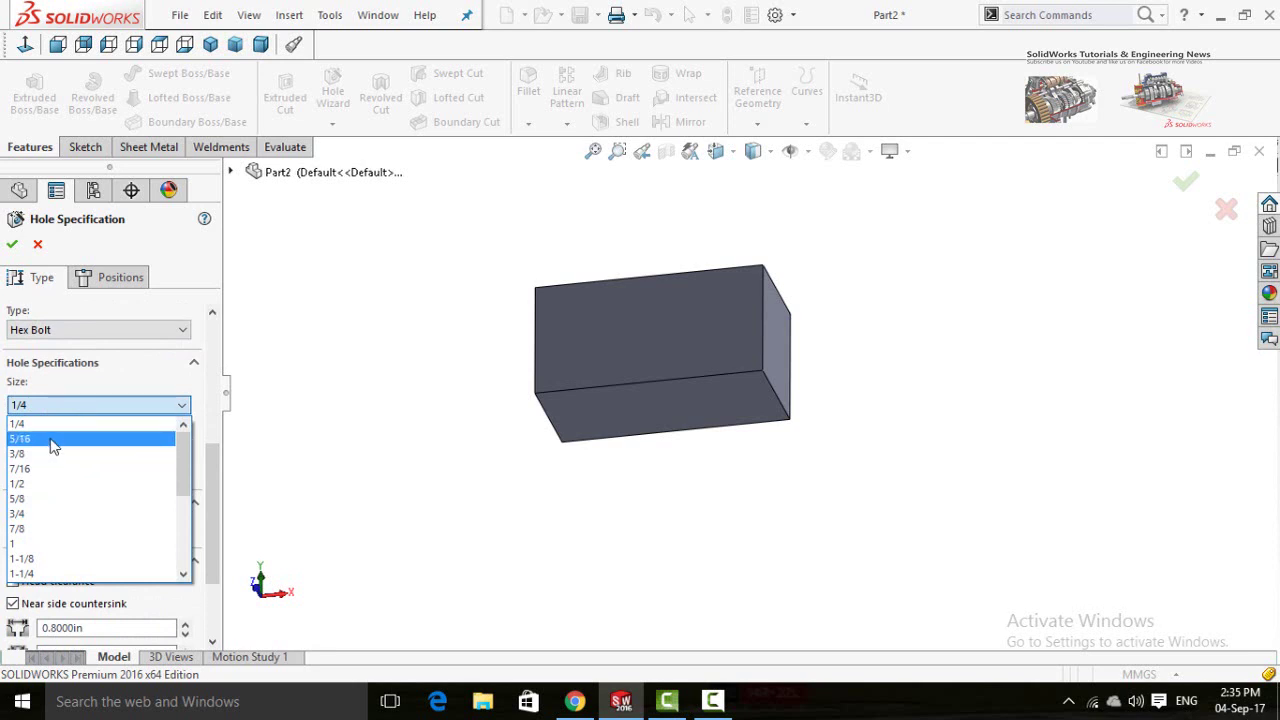
{"action": "left_click", "coordinate": [48, 440]}
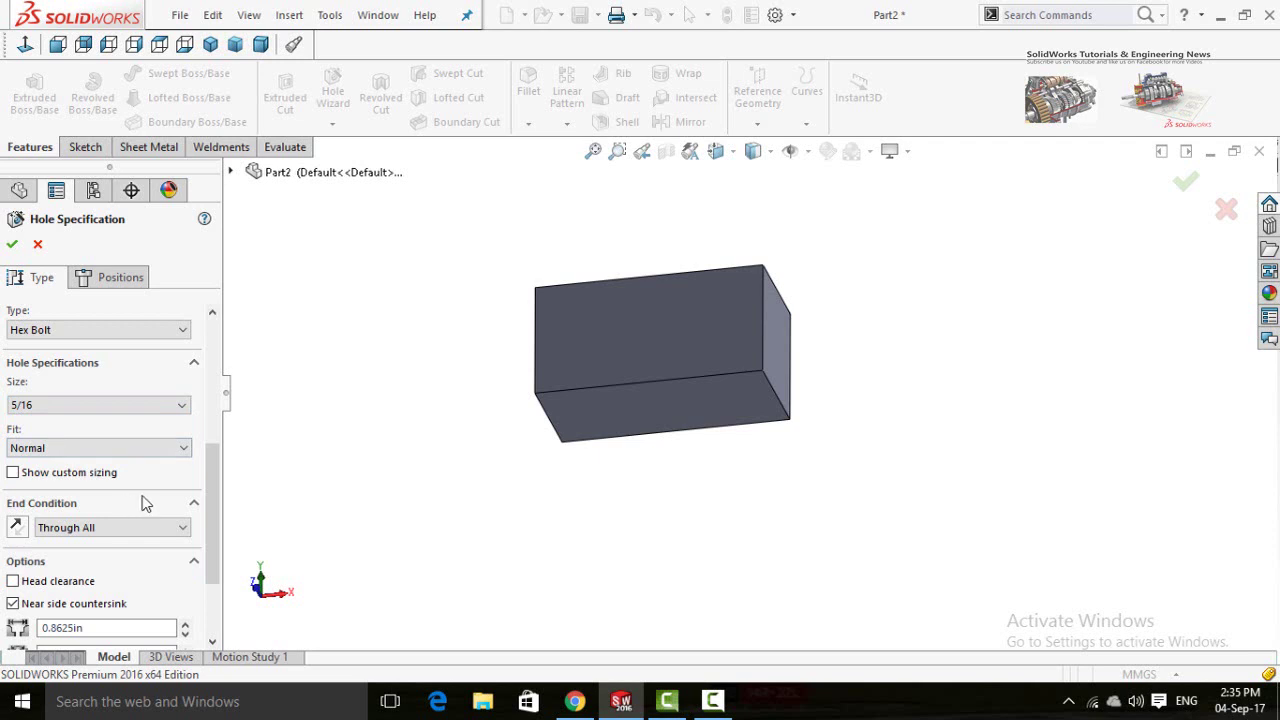
- Examine the hole's fit options and custom sizing values, keeping the Normal fit and custom sizing off
{"action": "scroll", "coordinate": [145, 503], "scroll_direction": "down", "scroll_amount": 2}
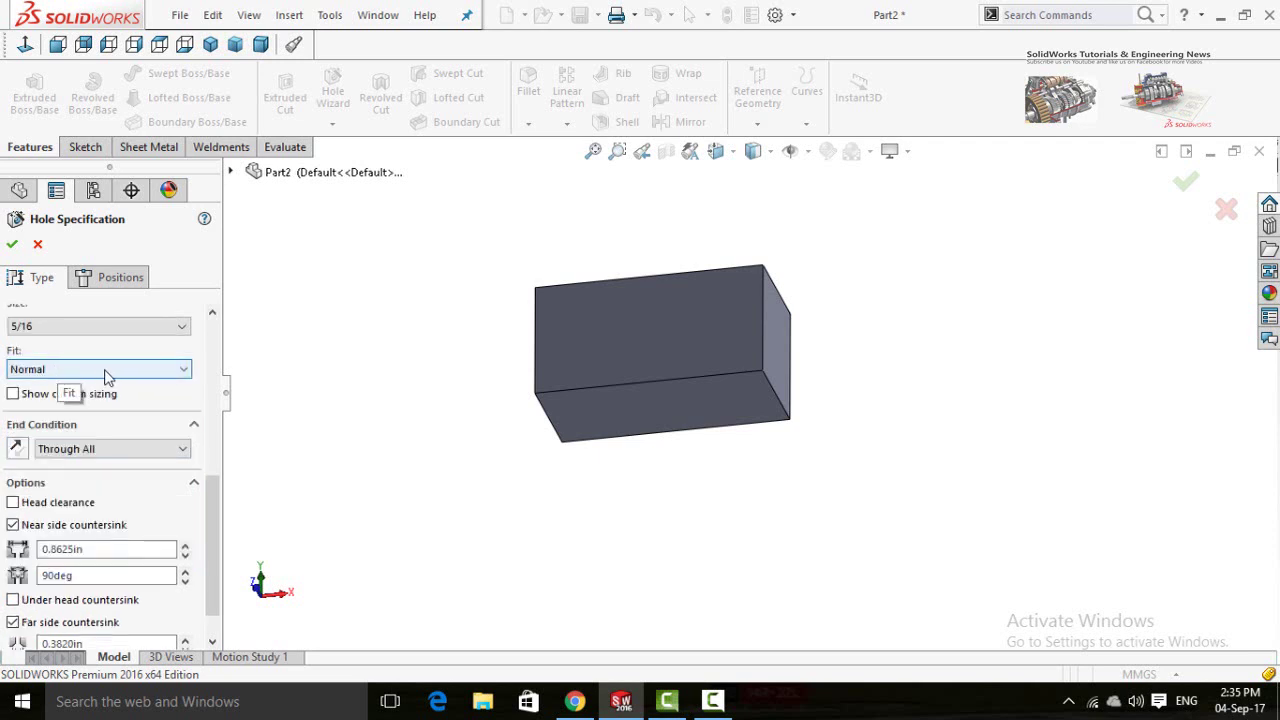
{"action": "left_click", "coordinate": [106, 372]}
{"action": "left_click", "coordinate": [104, 369]}
{"action": "left_click", "coordinate": [105, 371]}
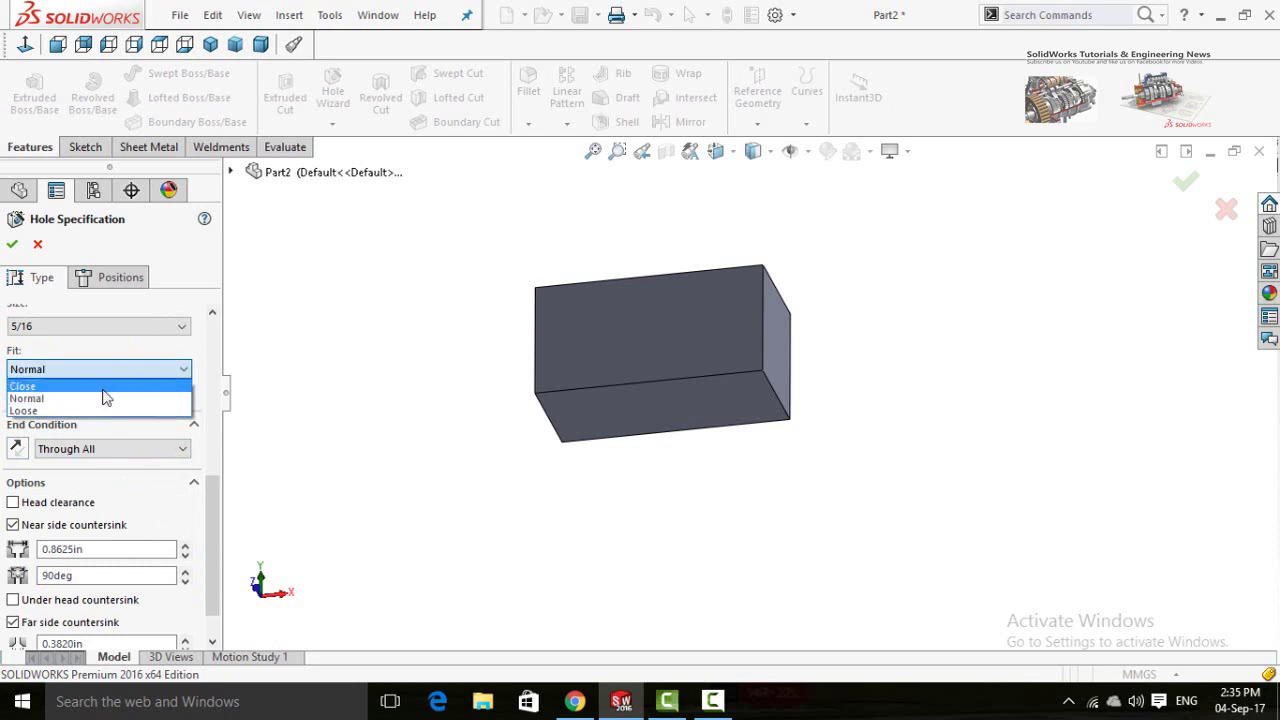
{"action": "left_click", "coordinate": [51, 368]}
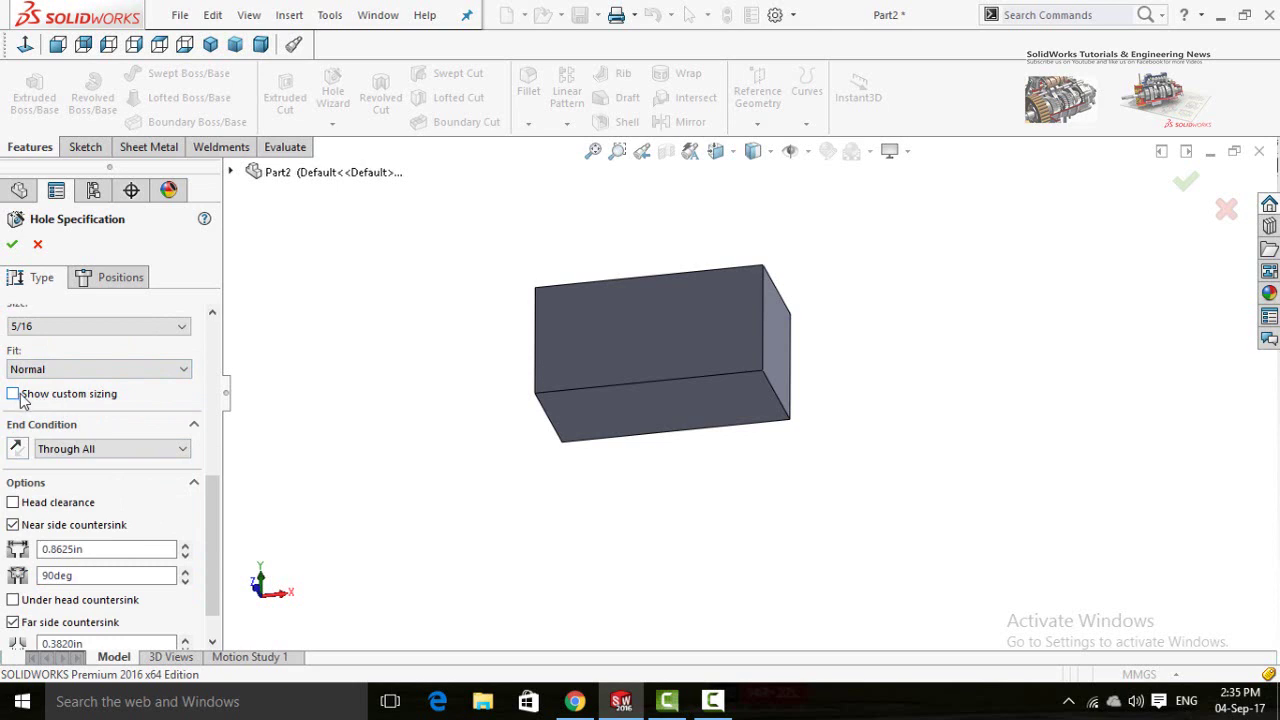
{"action": "left_click", "coordinate": [45, 396]}
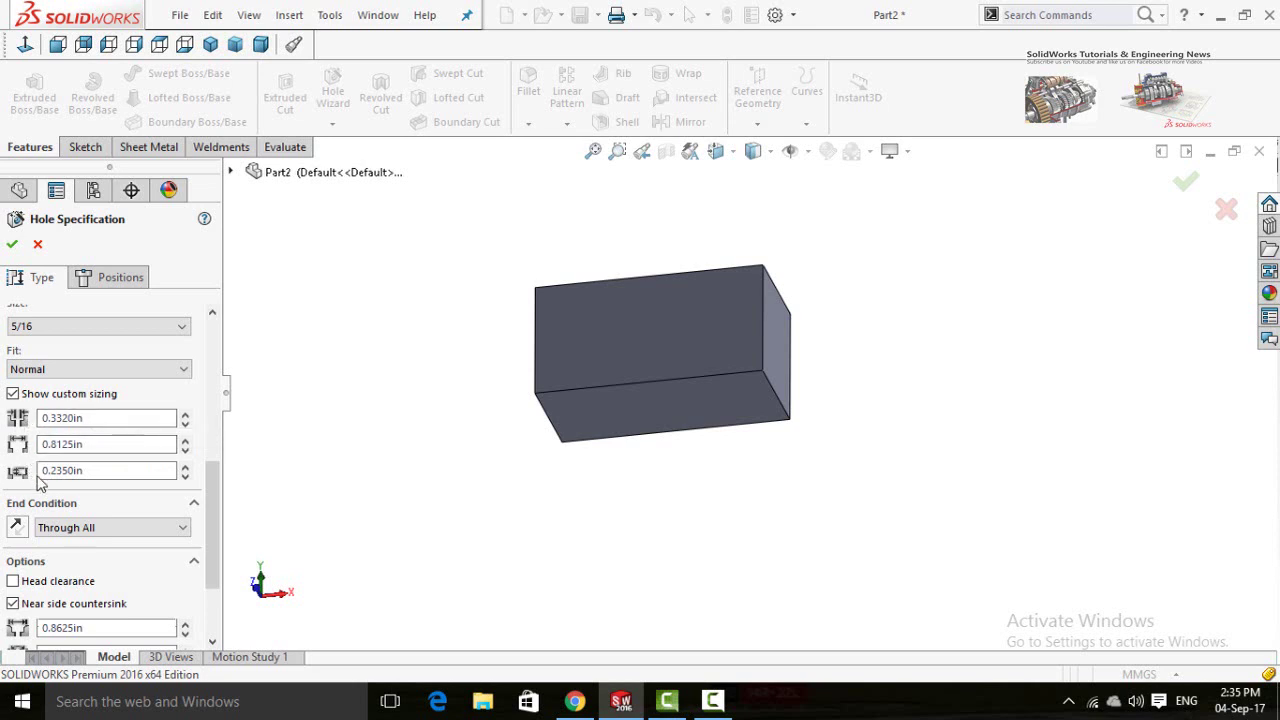
{"action": "left_click", "coordinate": [13, 393]}
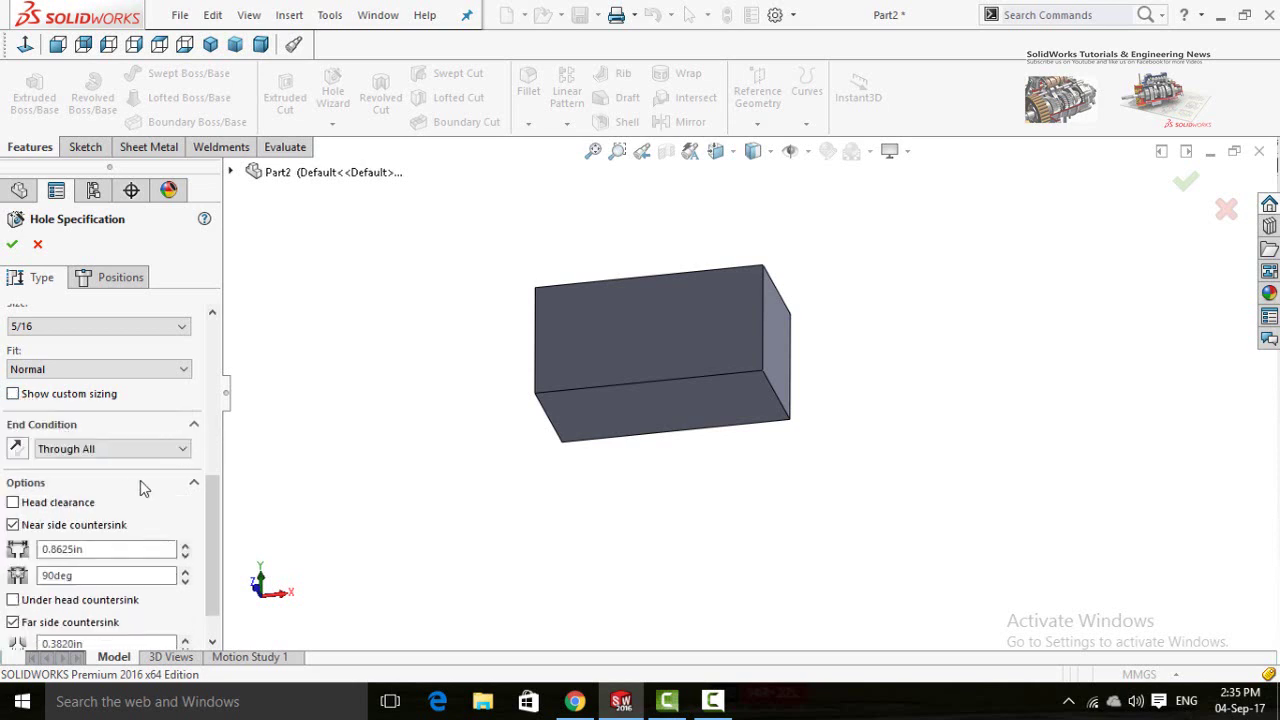
- Set the counterbore hole's end condition to Blind with a depth of 40 mm
{"action": "left_click_drag", "start_coordinate": [206, 512], "coordinate": [210, 550]}
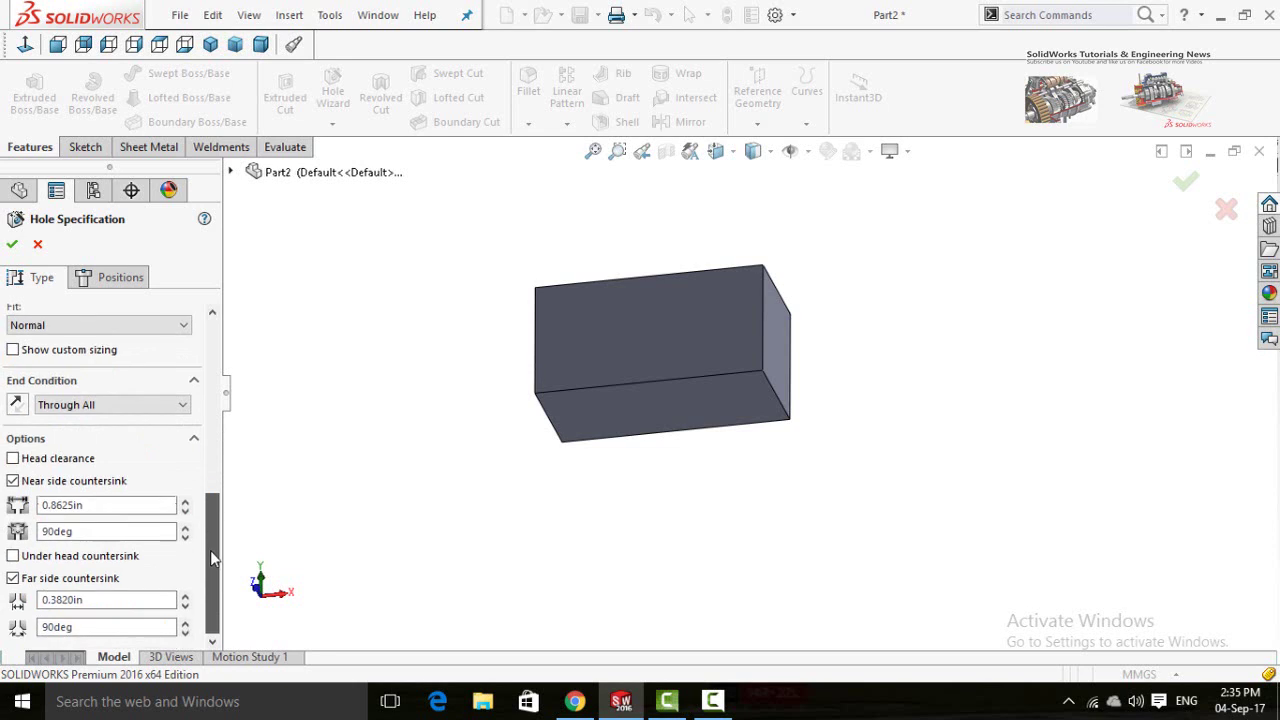
{"action": "left_click", "coordinate": [88, 405]}
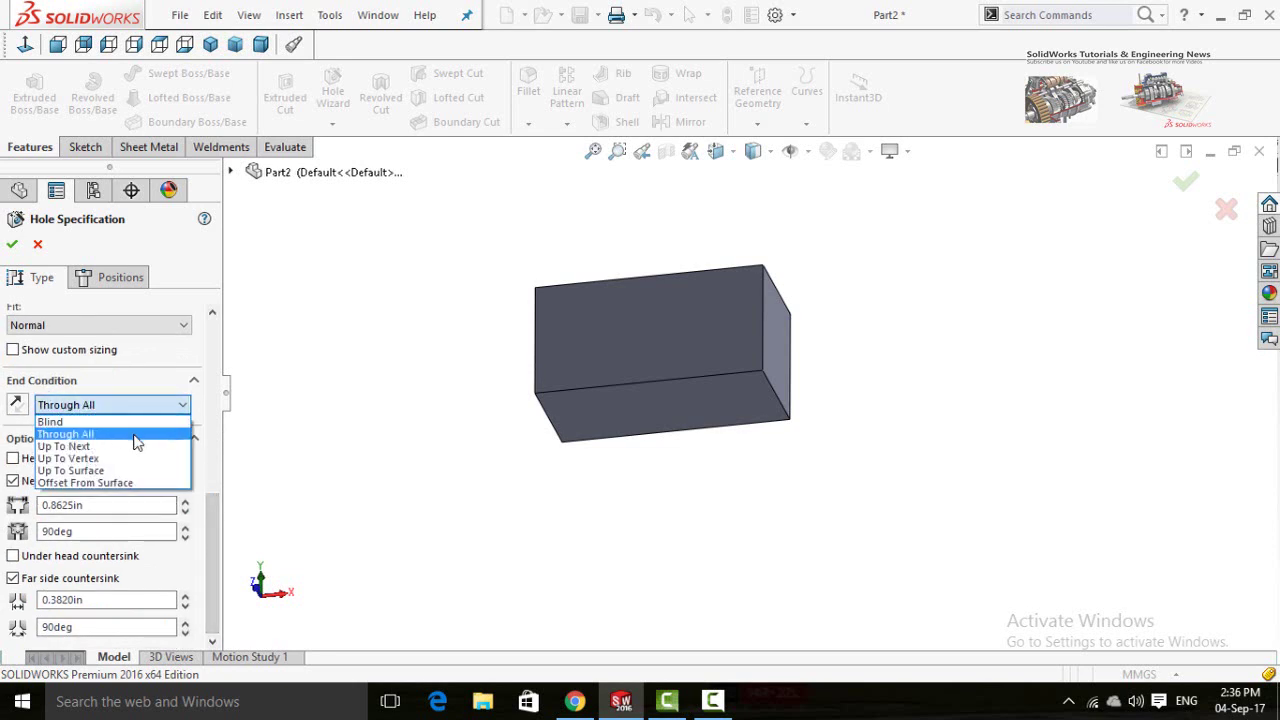
{"action": "left_click", "coordinate": [70, 424]}
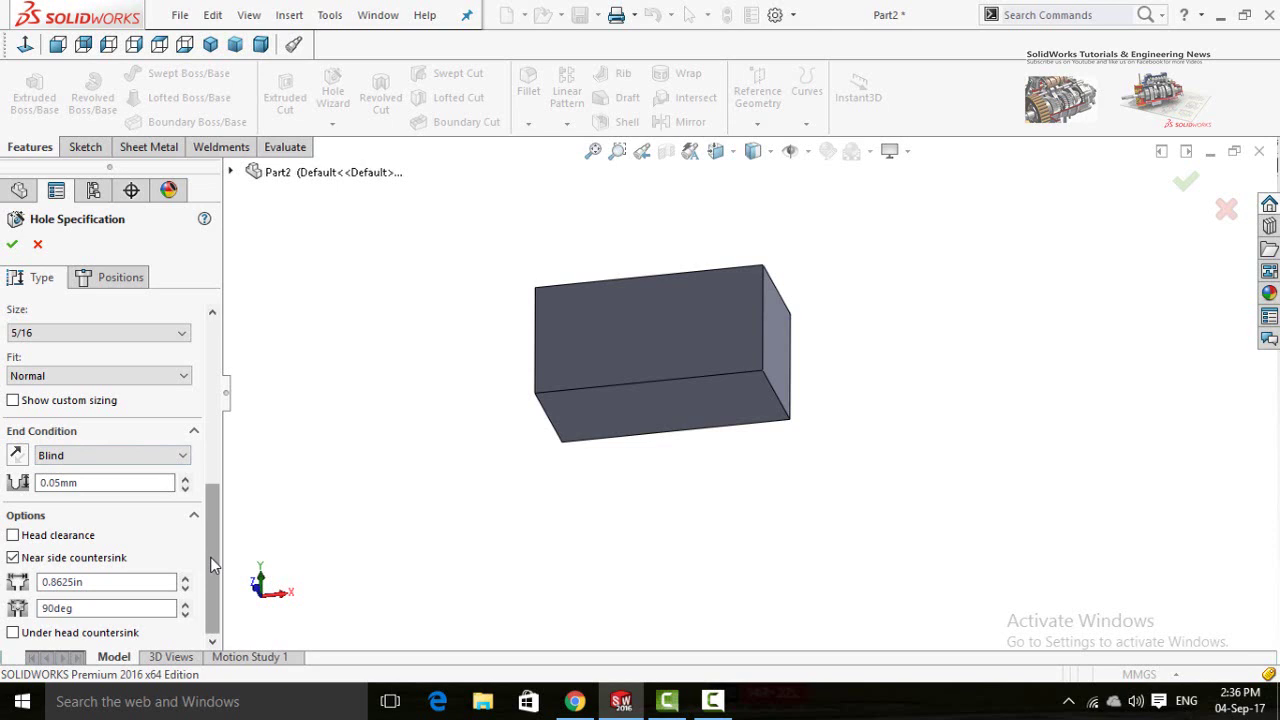
{"action": "double_click", "coordinate": [98, 487]}
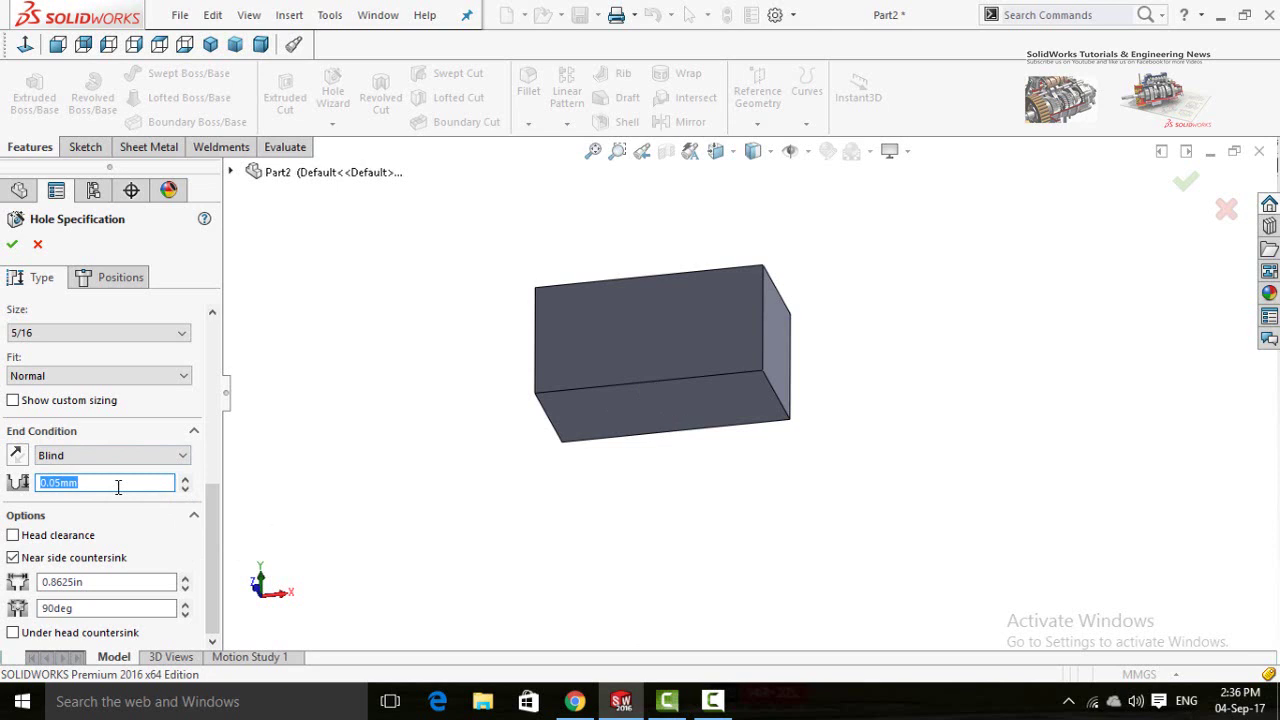
{"action": "type", "text": "40"}
{"action": "key", "text": "Return"}
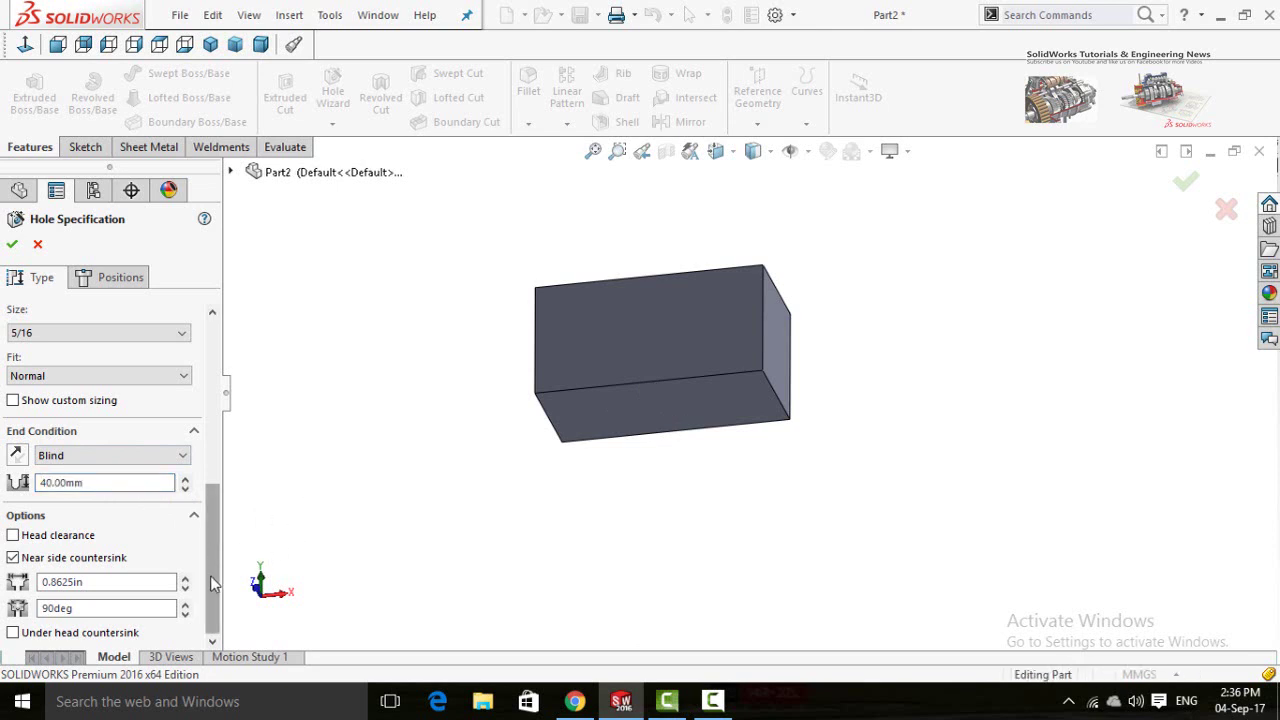
- Enable head clearance for the counterbore hole and set it to 0.1 mm
{"action": "left_click", "coordinate": [47, 536]}
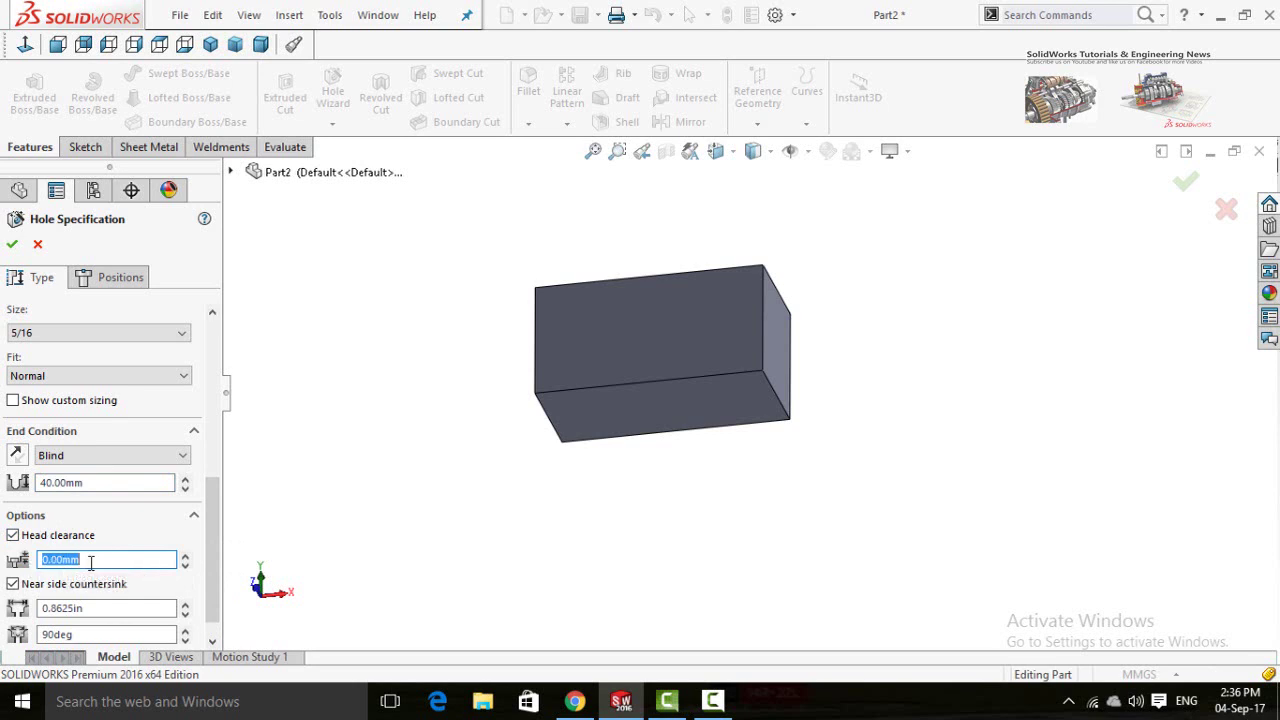
{"action": "left_click", "coordinate": [13, 536]}
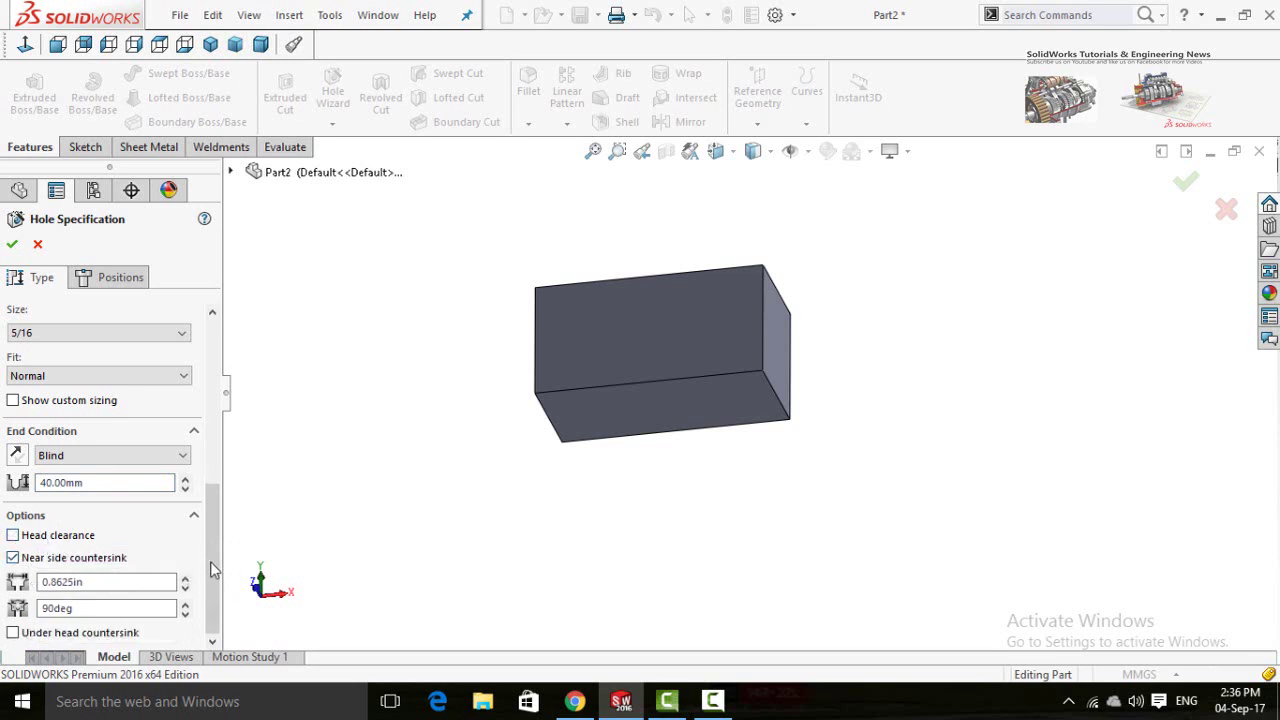
{"action": "left_click", "coordinate": [13, 535]}
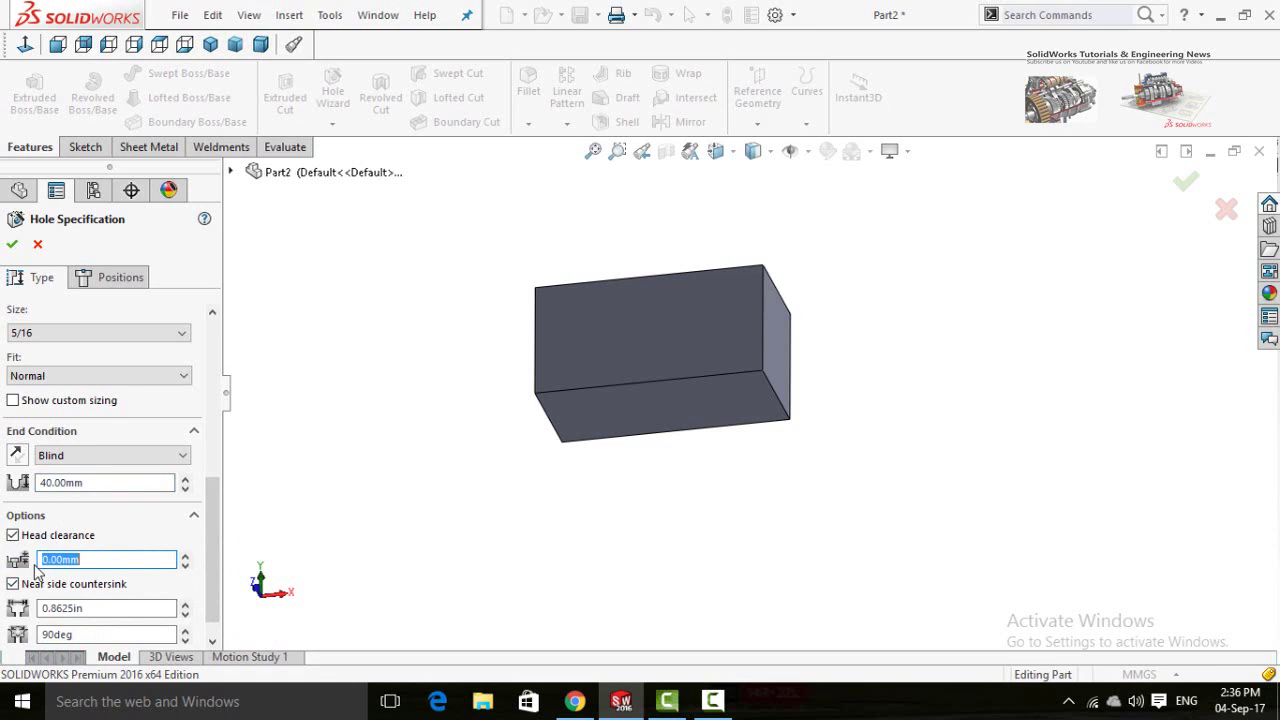
{"action": "type", "text": "1"}
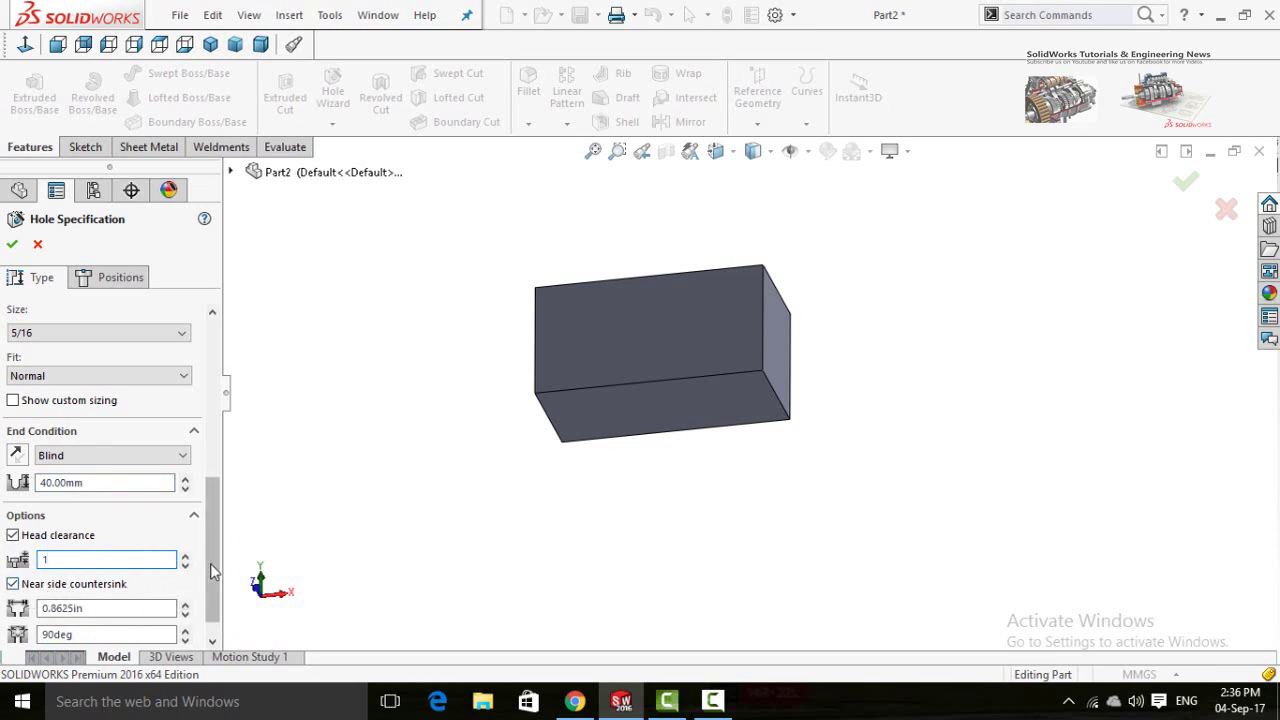
{"action": "left_click_drag", "start_coordinate": [210, 563], "coordinate": [210, 574]}
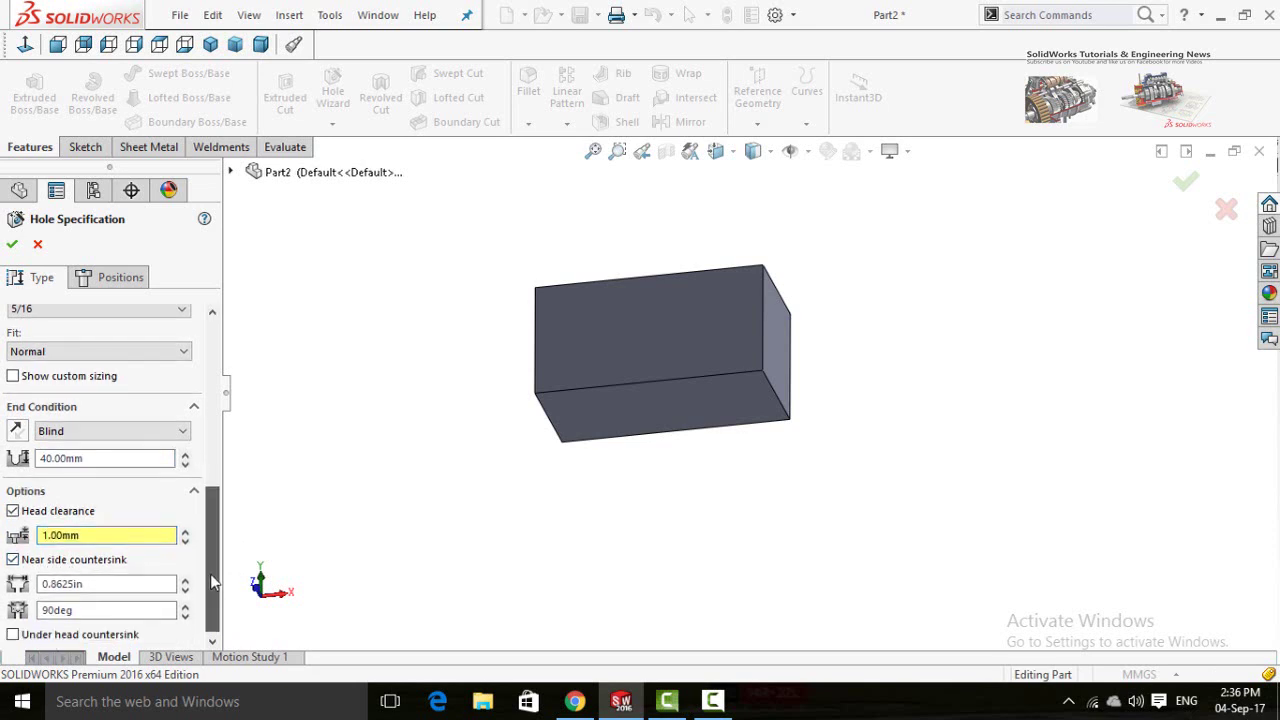
{"action": "double_click", "coordinate": [124, 537]}
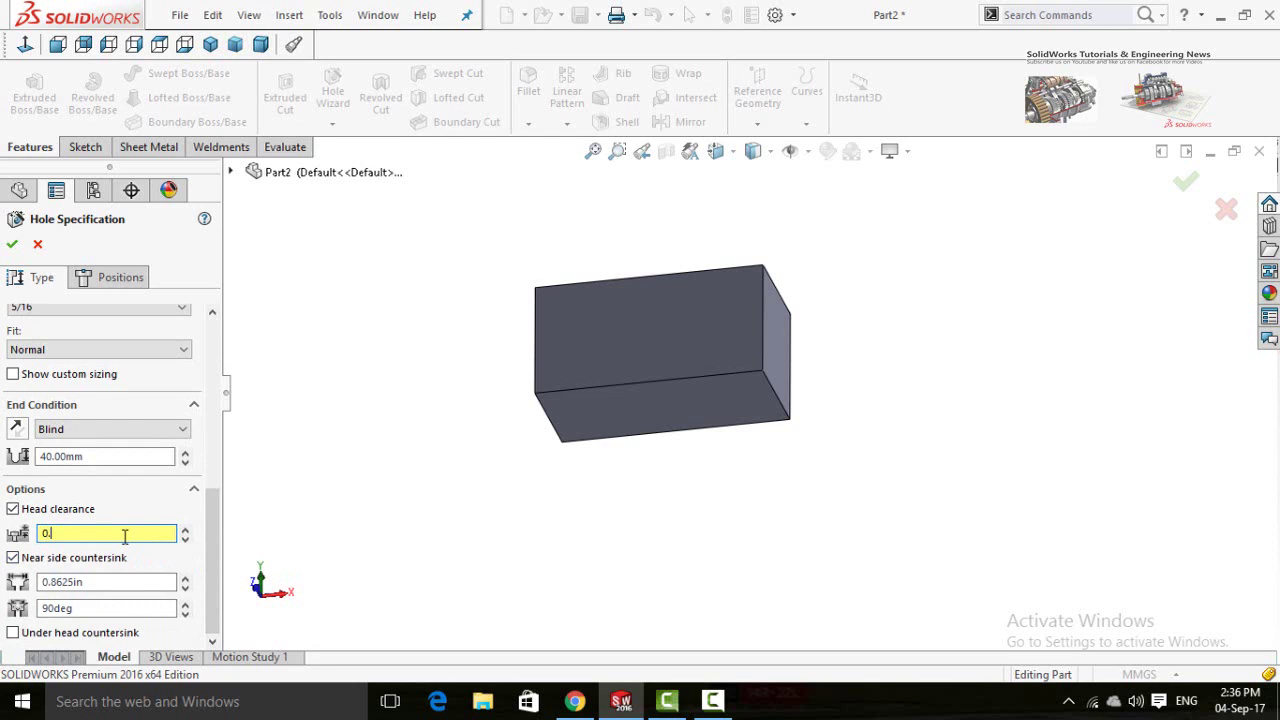
{"action": "key", "text": "Return"}
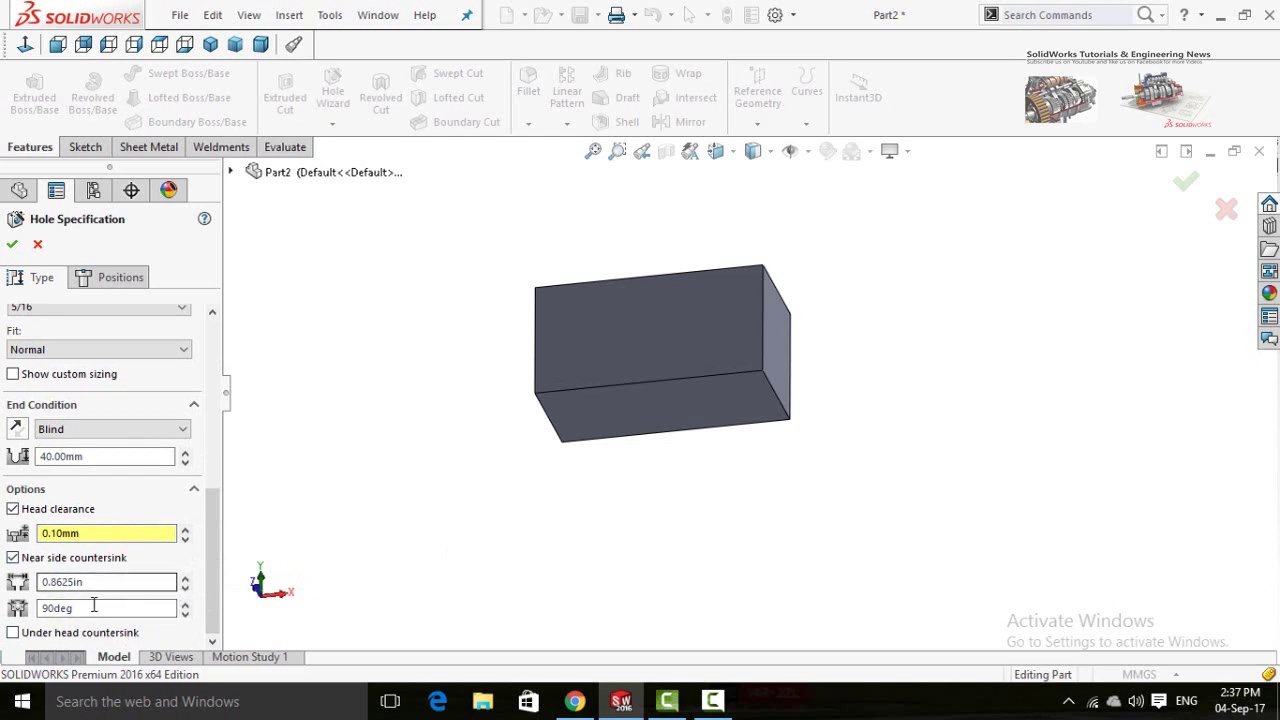
- Enable the under head countersink for the hole with its default diameter and angle
{"action": "left_click", "coordinate": [13, 633]}
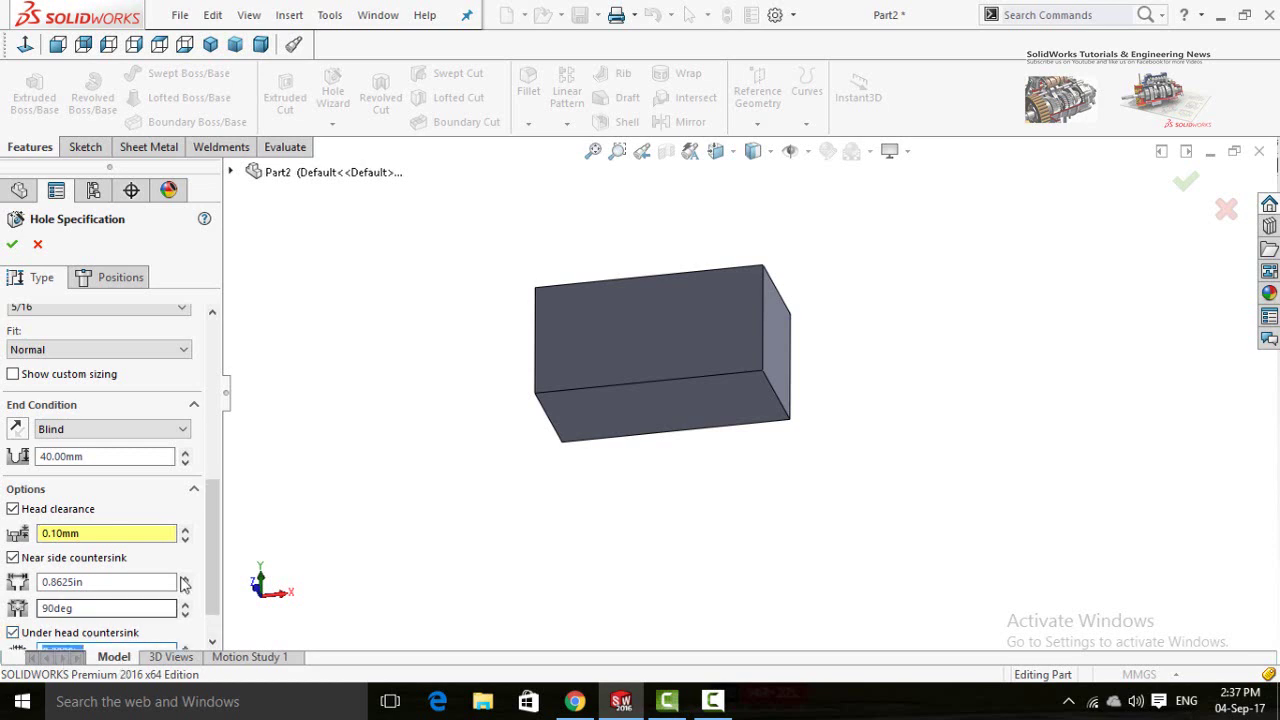
{"action": "scroll", "coordinate": [212, 570], "scroll_direction": "down", "scroll_amount": 2}
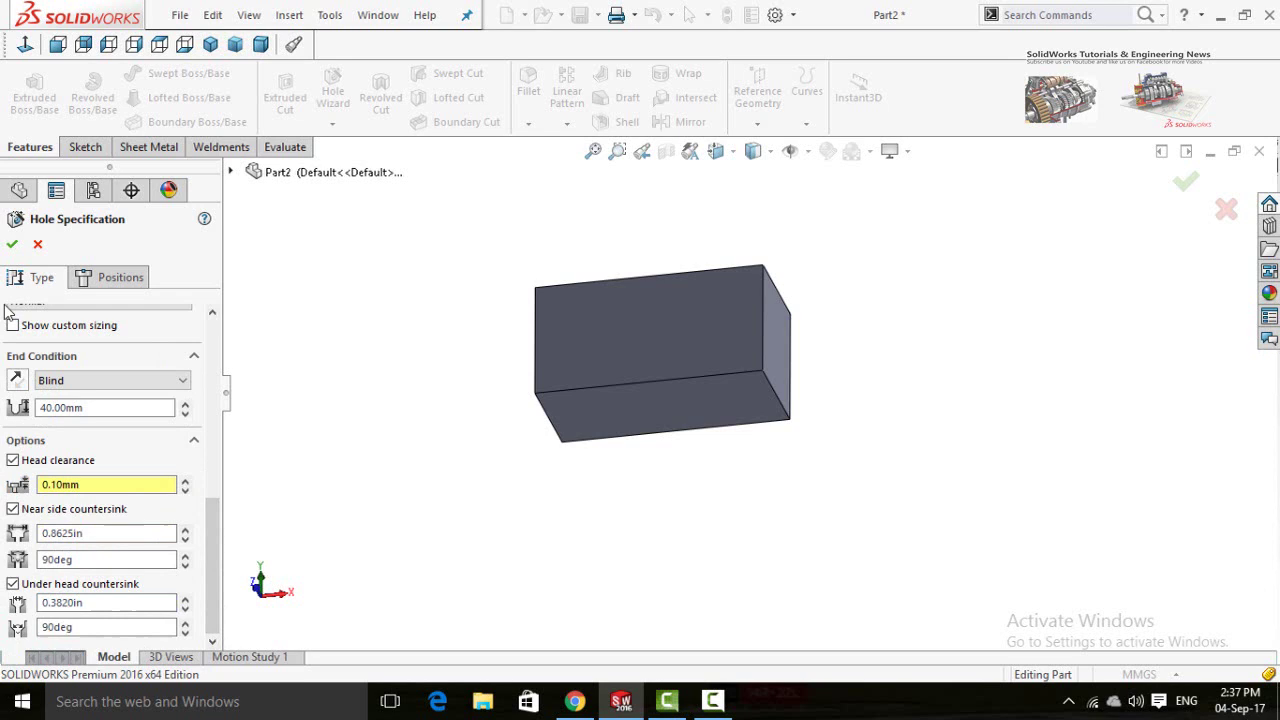
{"action": "left_click_drag", "start_coordinate": [212, 585], "coordinate": [215, 340]}
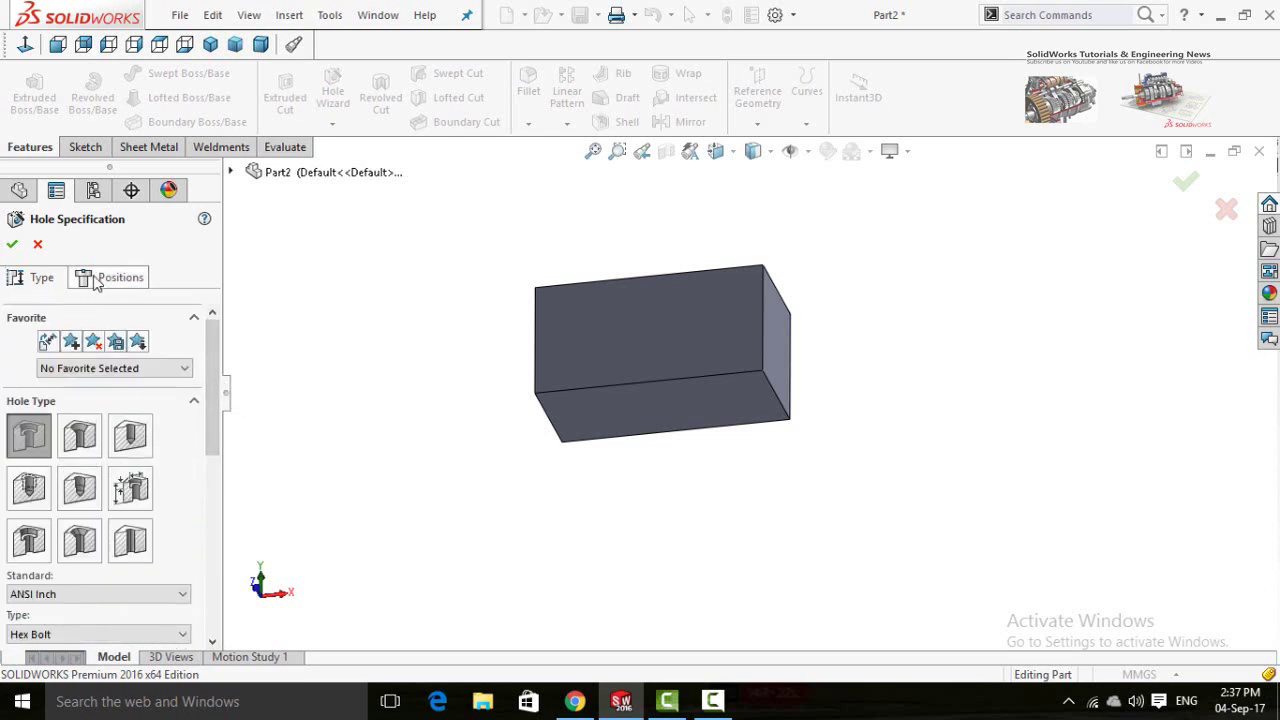
- Place the counterbore hole on the block's upper large face, about 32 mm from the left short edge and 25 mm from the far long edge
{"action": "left_click", "coordinate": [117, 285]}
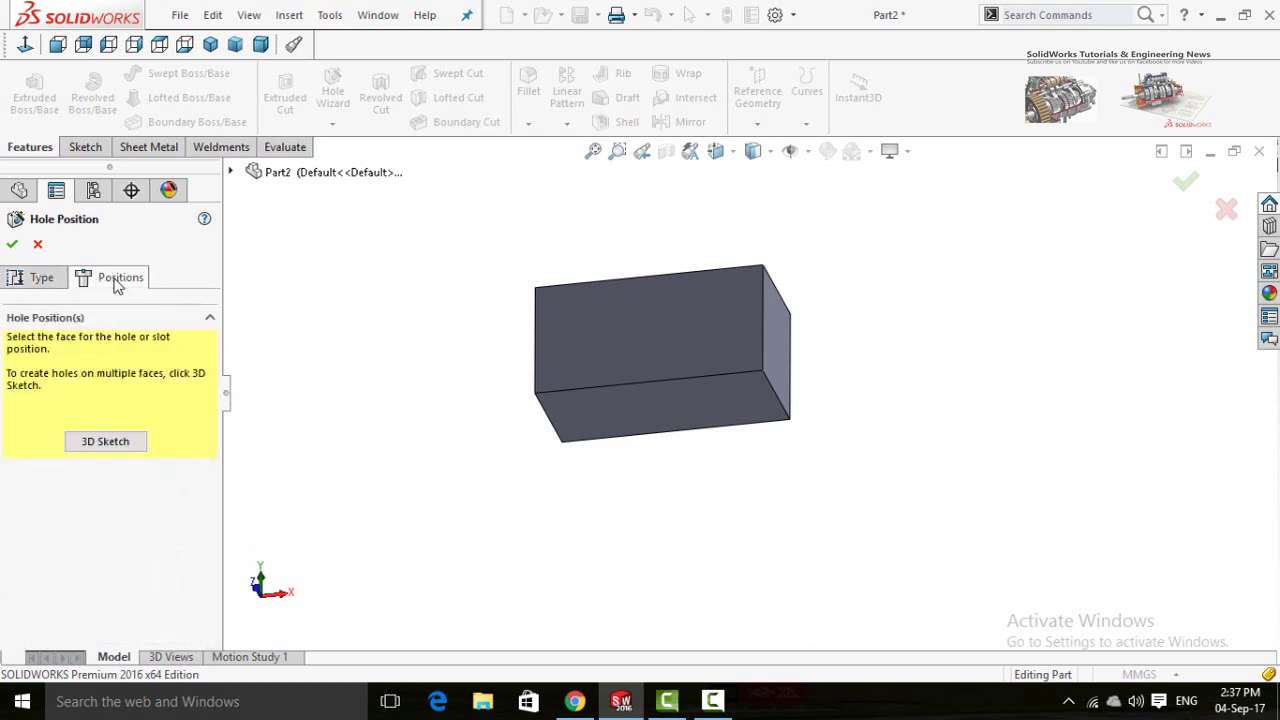
{"action": "middle_click_drag", "start_coordinate": [463, 457], "coordinate": [449, 330]}
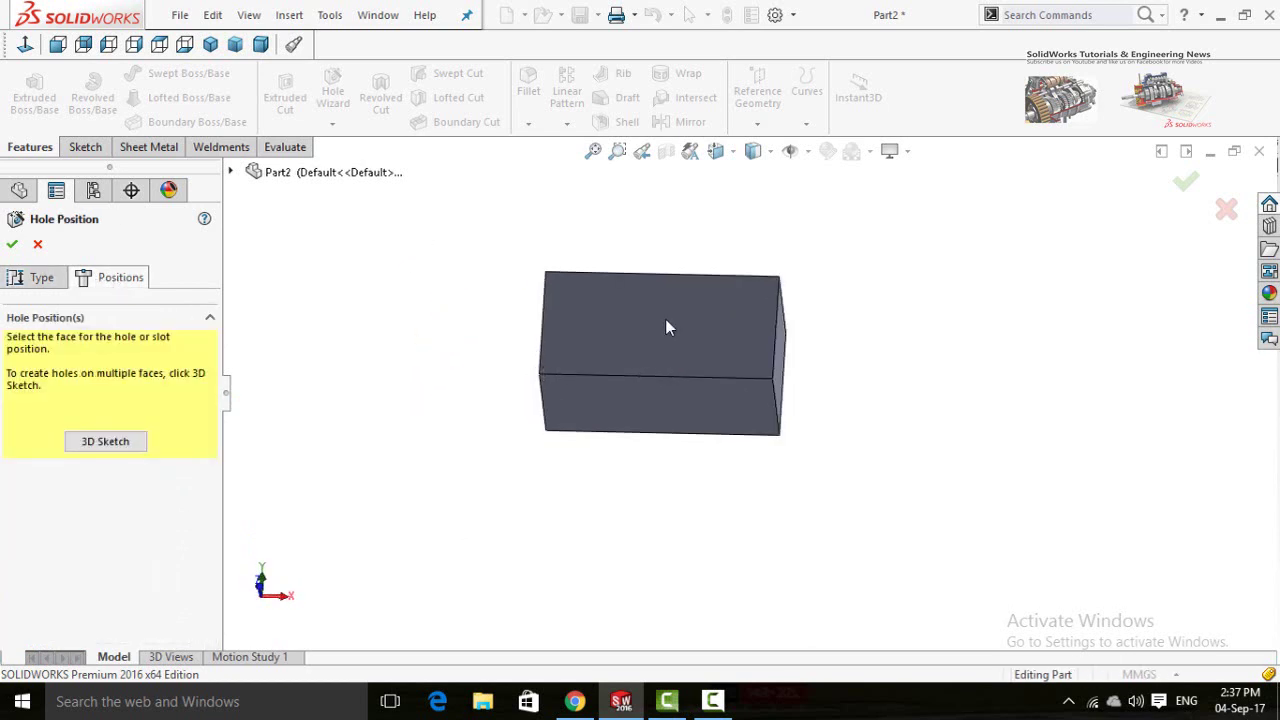
{"action": "scroll", "coordinate": [670, 348], "scroll_direction": "down", "scroll_amount": 2}
{"action": "middle_click_drag", "start_coordinate": [657, 343], "coordinate": [696, 340]}
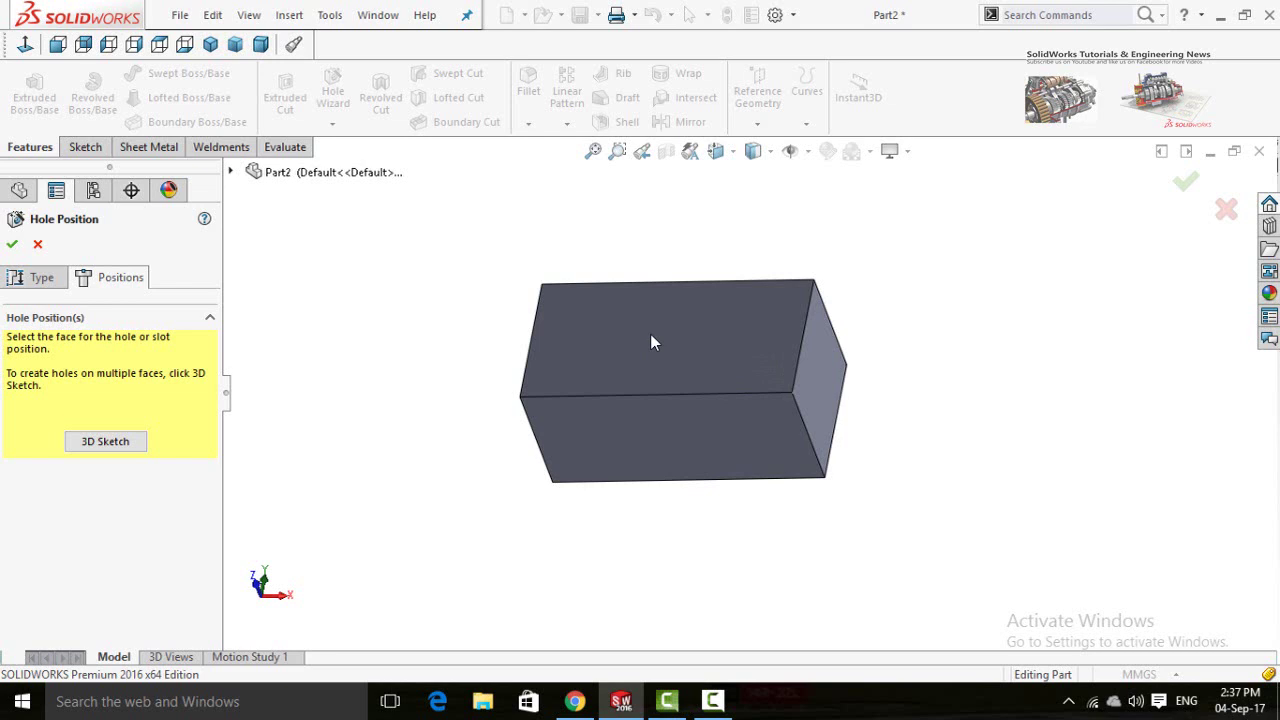
{"action": "left_click", "coordinate": [652, 343]}
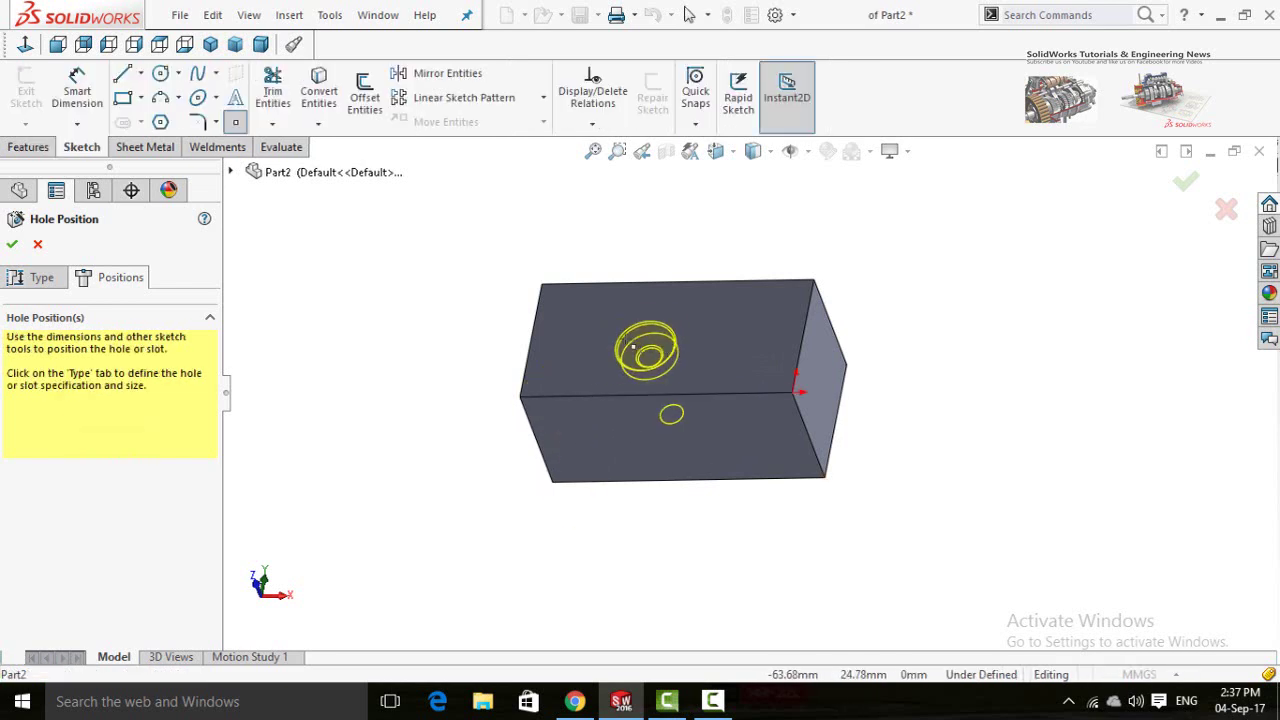
{"action": "left_click", "coordinate": [622, 345]}
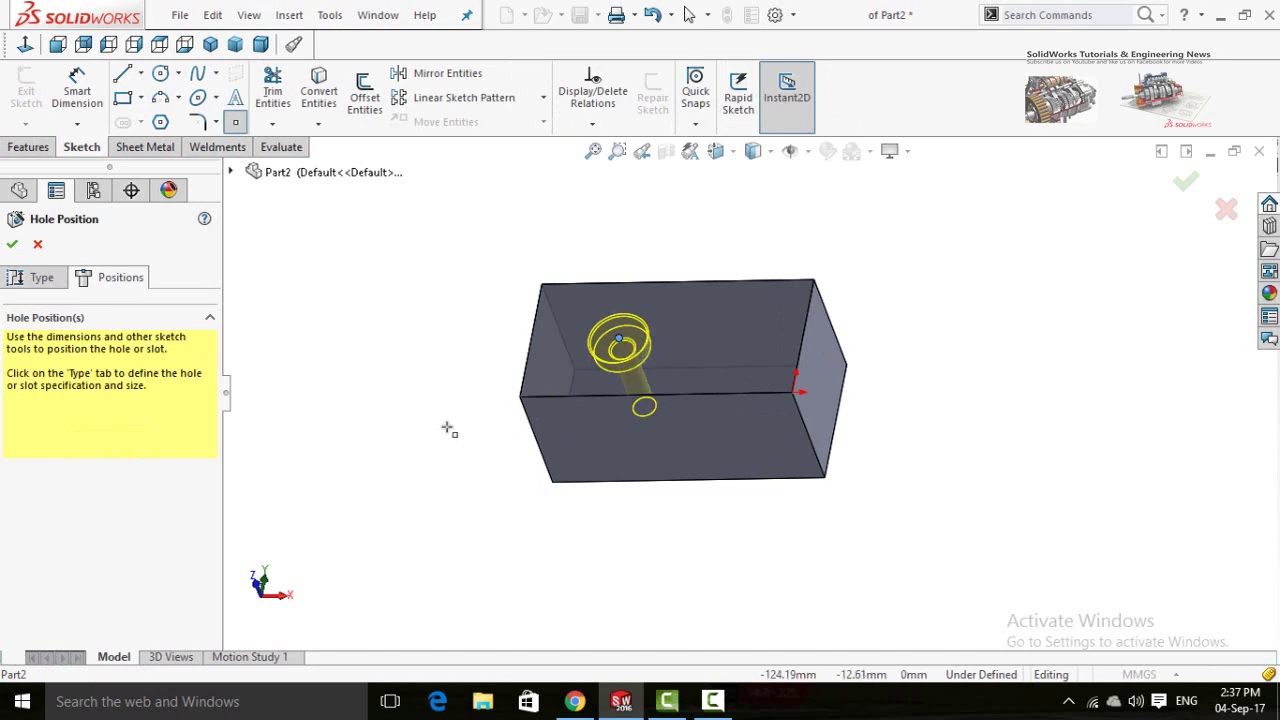
- Dimension the hole's centre point 30 mm from the left short edge of the face
{"action": "middle_click_drag", "start_coordinate": [471, 357], "coordinate": [500, 395]}
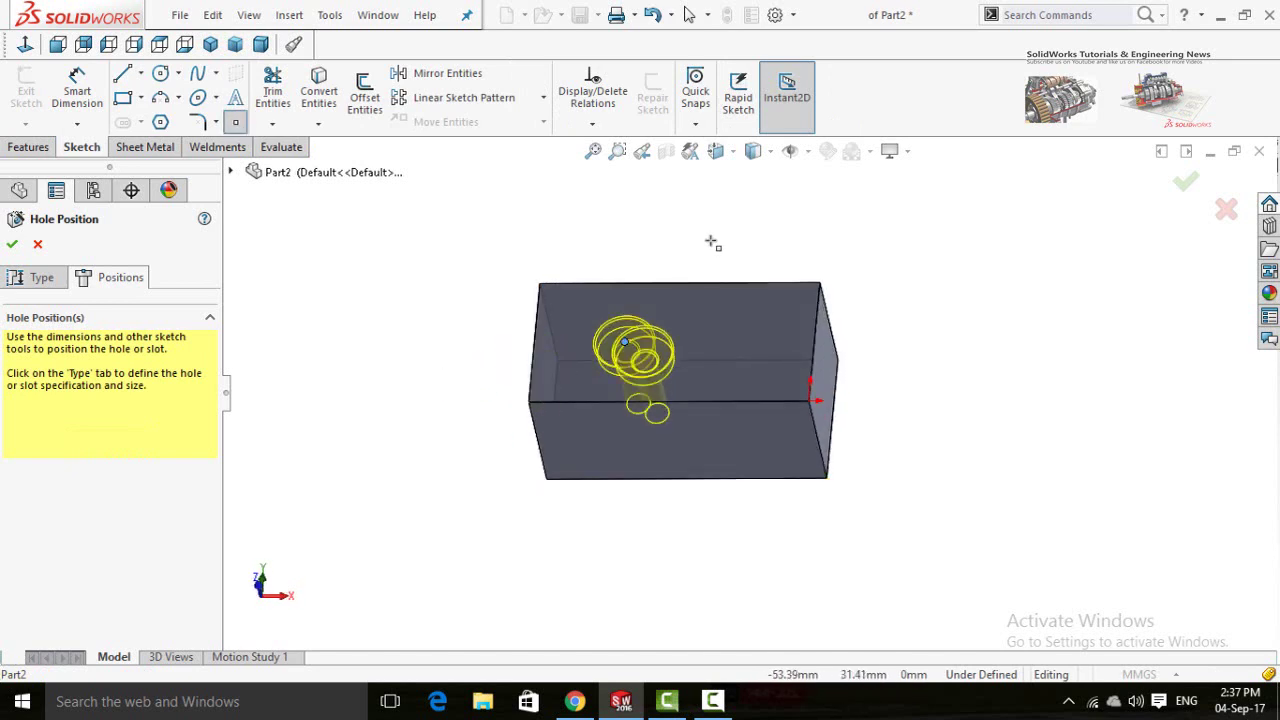
{"action": "middle_click_drag", "start_coordinate": [709, 251], "coordinate": [686, 274]}
{"action": "right_click_drag", "start_coordinate": [408, 366], "coordinate": [420, 260]}
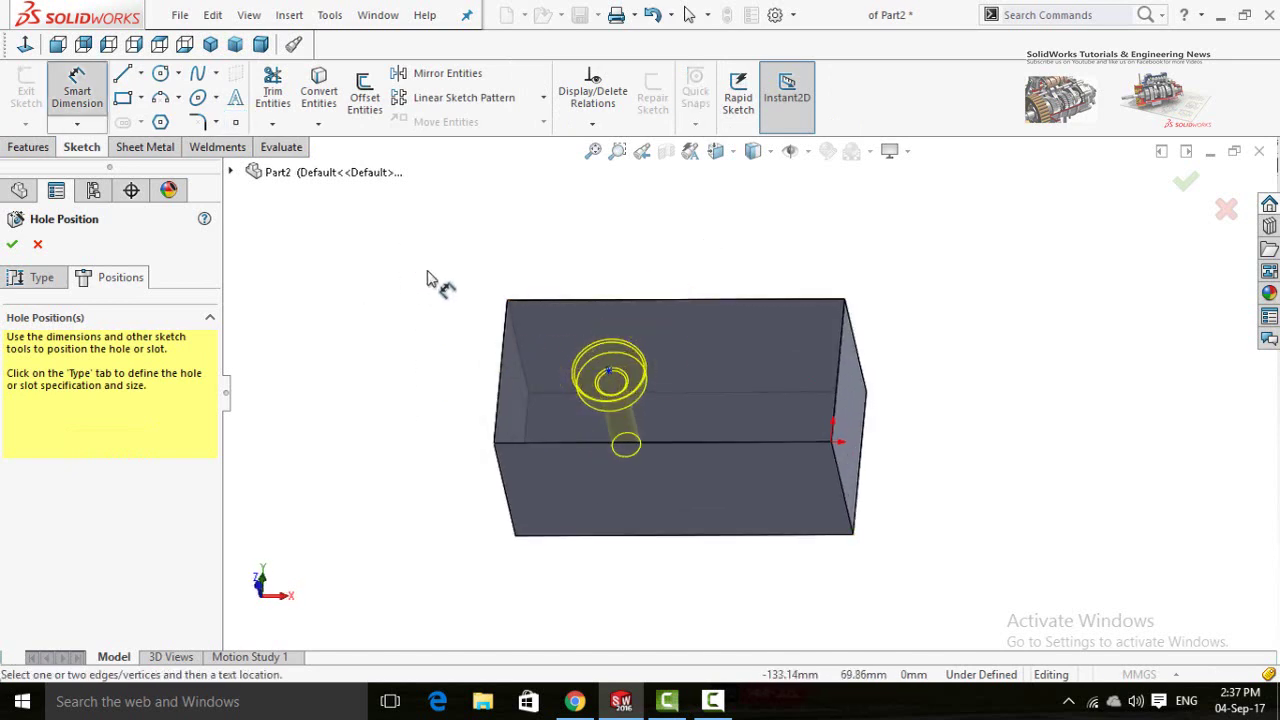
{"action": "left_click", "coordinate": [499, 390]}
{"action": "left_click", "coordinate": [607, 374]}
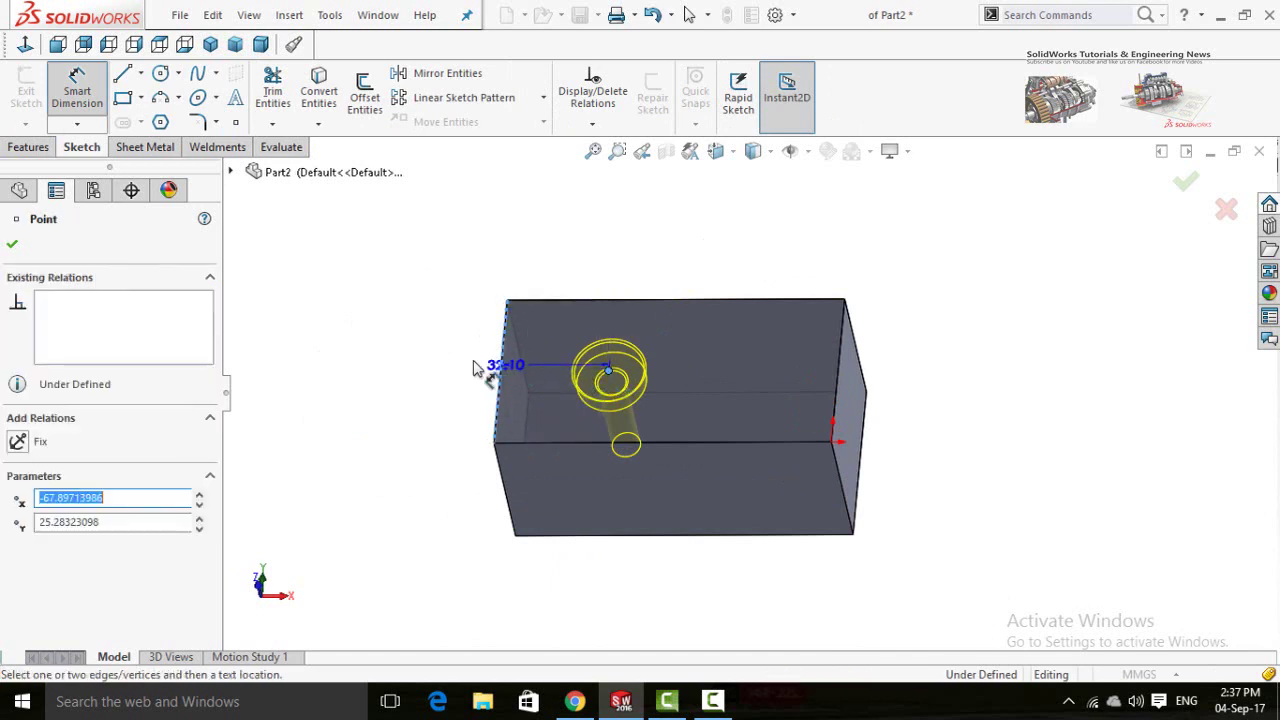
{"action": "left_click", "coordinate": [435, 360]}
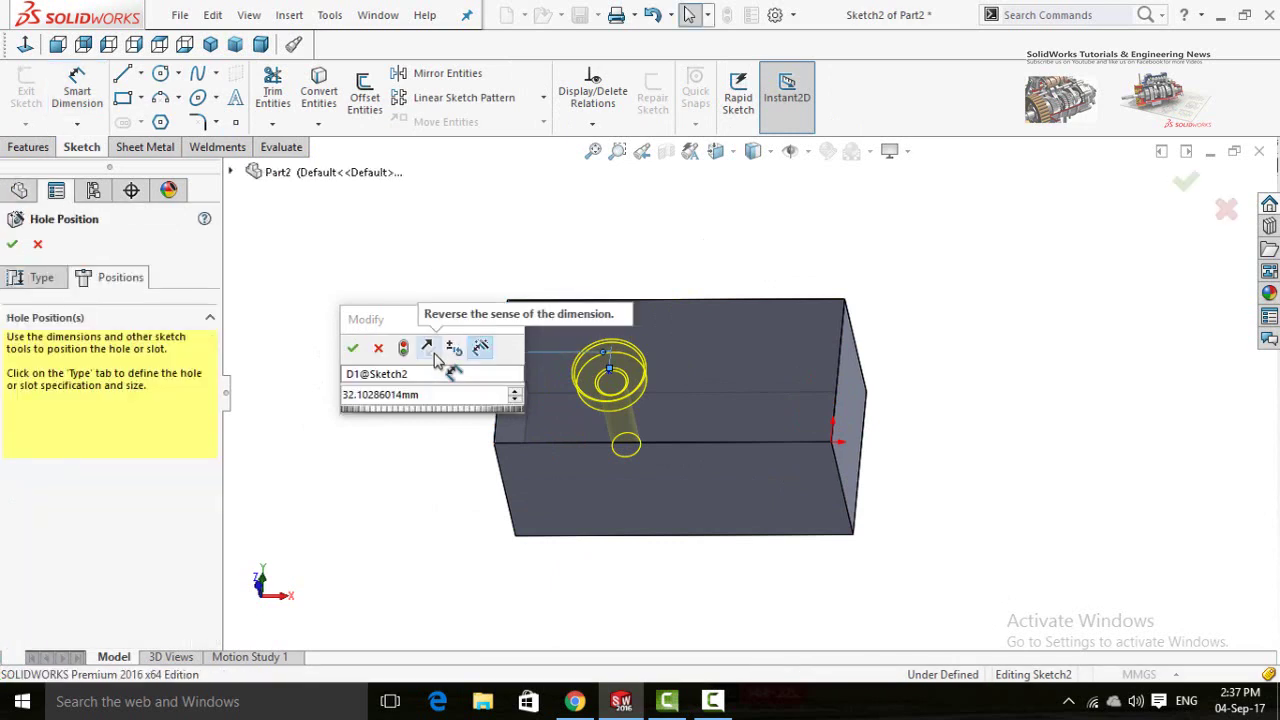
{"action": "double_click", "coordinate": [455, 396]}
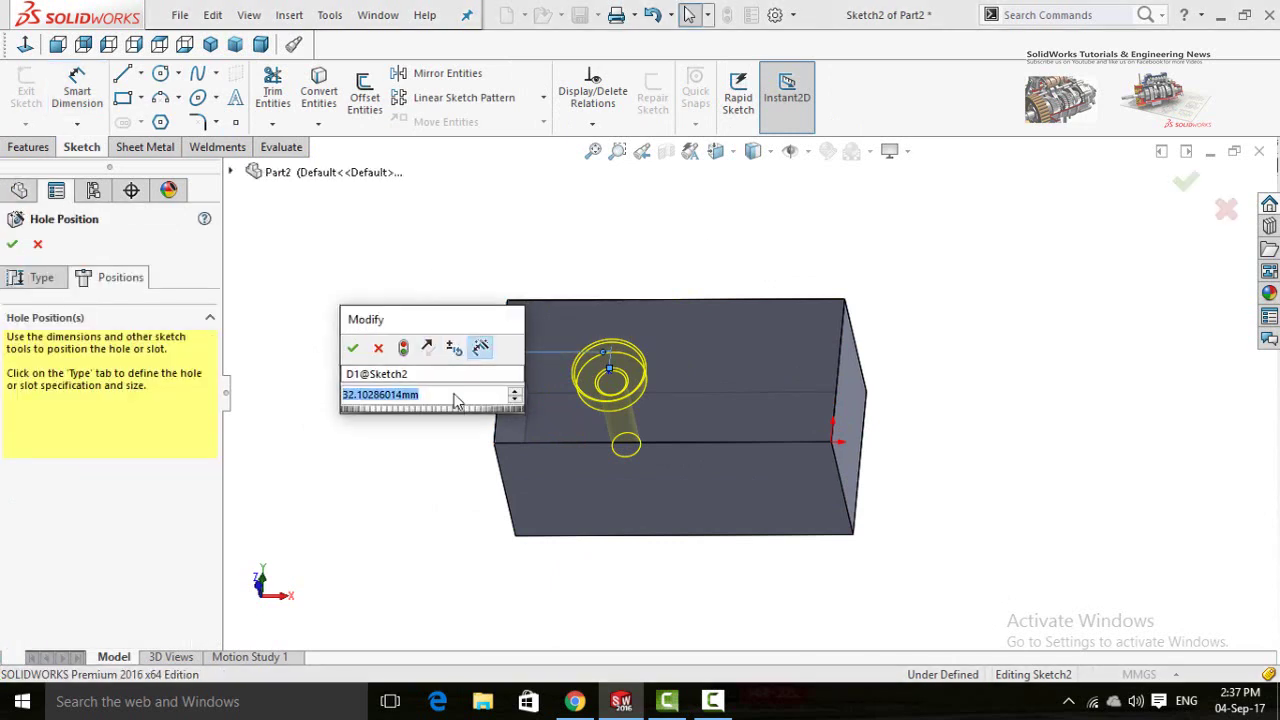
{"action": "type", "text": "30"}
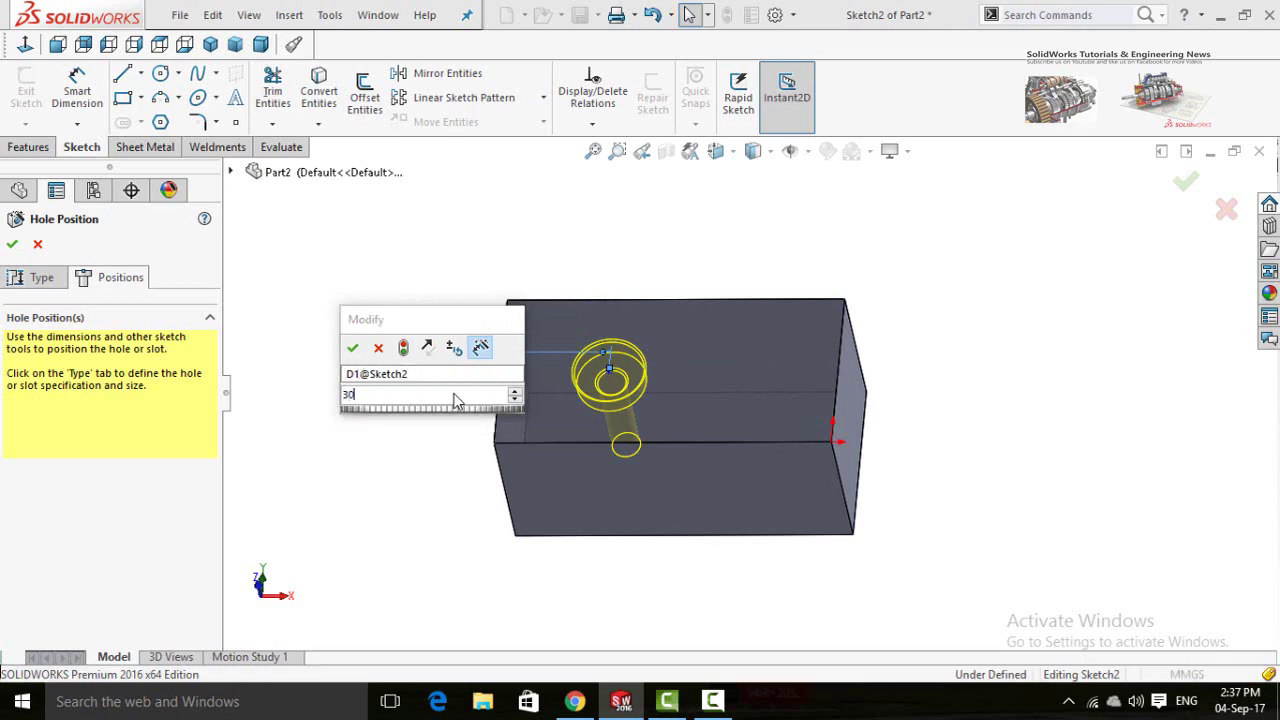
{"action": "key", "text": "Return"}
- Dimension the hole's centre point 30 mm from the far long edge of the face
{"action": "scroll", "coordinate": [578, 405], "scroll_direction": "down", "scroll_amount": 8}
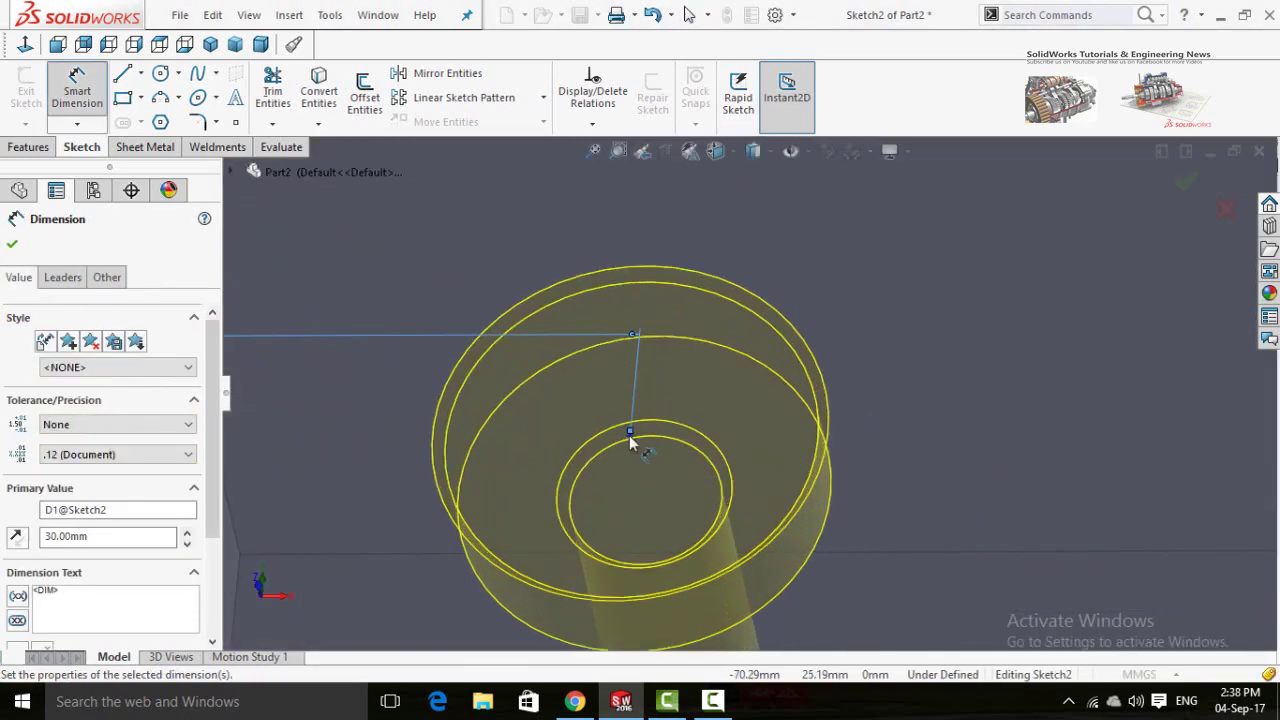
{"action": "scroll", "coordinate": [656, 455], "scroll_direction": "up", "scroll_amount": 5}
{"action": "left_click", "coordinate": [724, 277]}
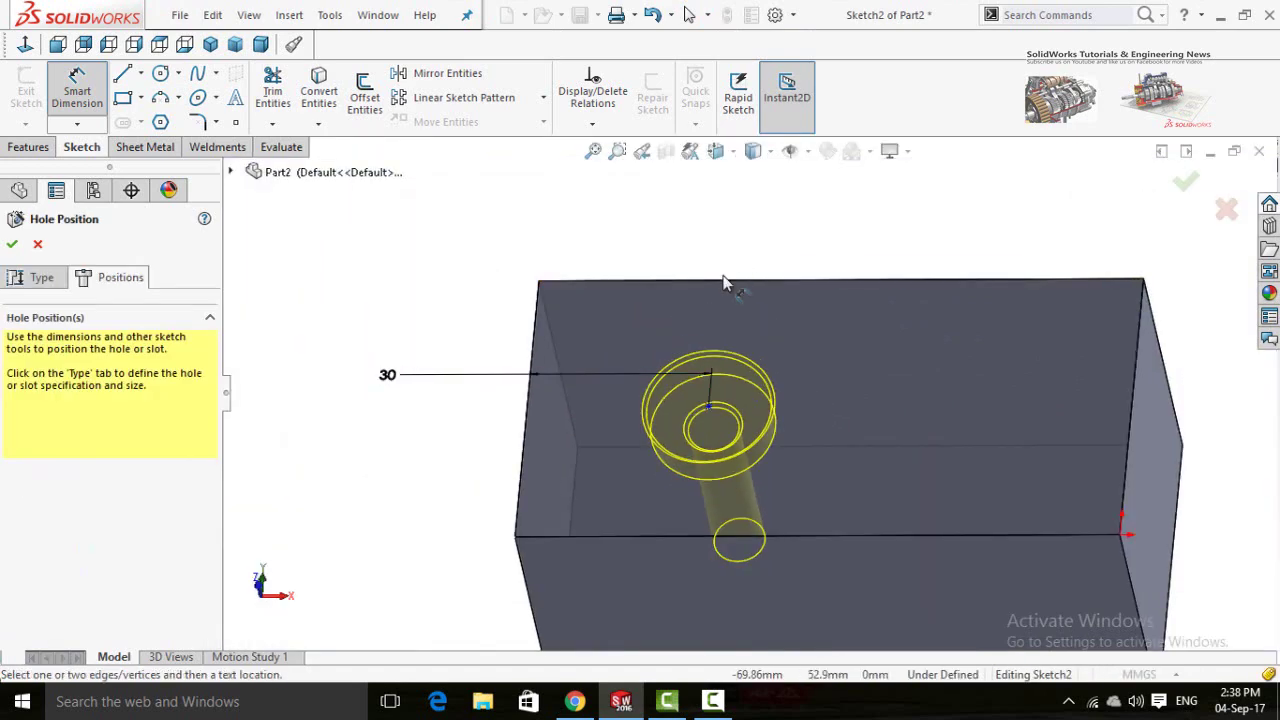
{"action": "left_click", "coordinate": [724, 280]}
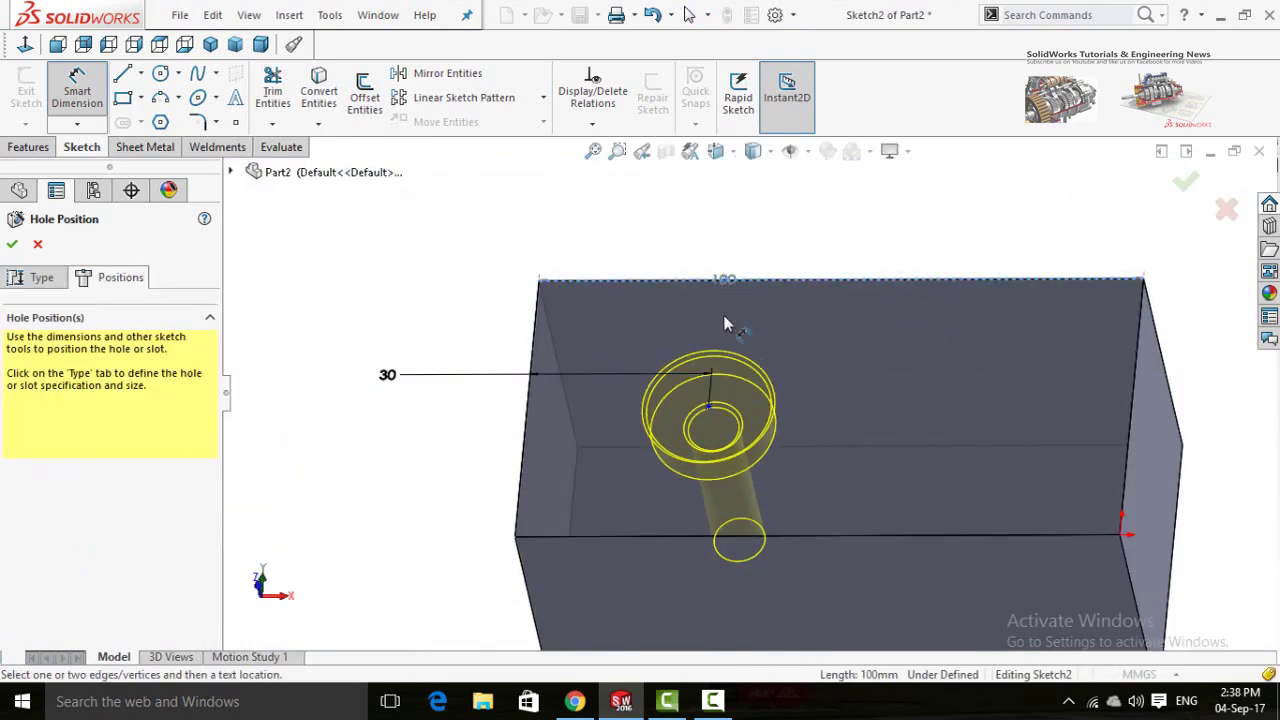
{"action": "left_click", "coordinate": [709, 411]}
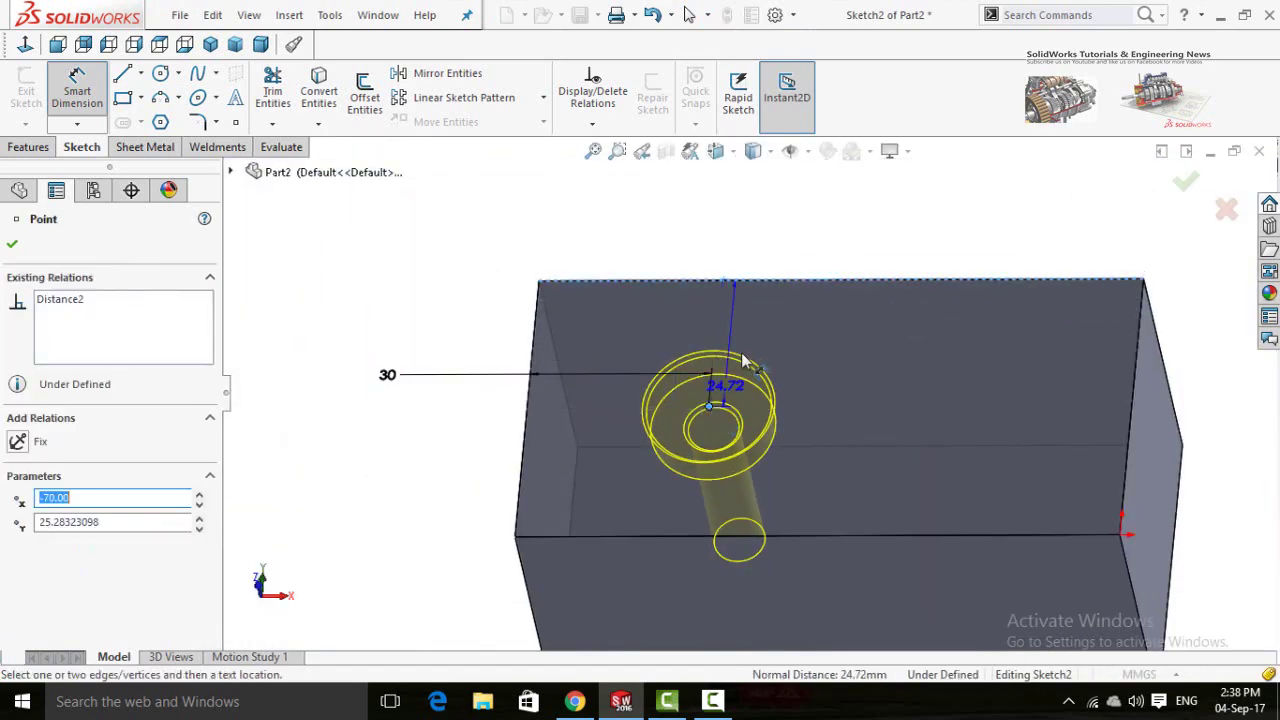
{"action": "left_click", "coordinate": [803, 240]}
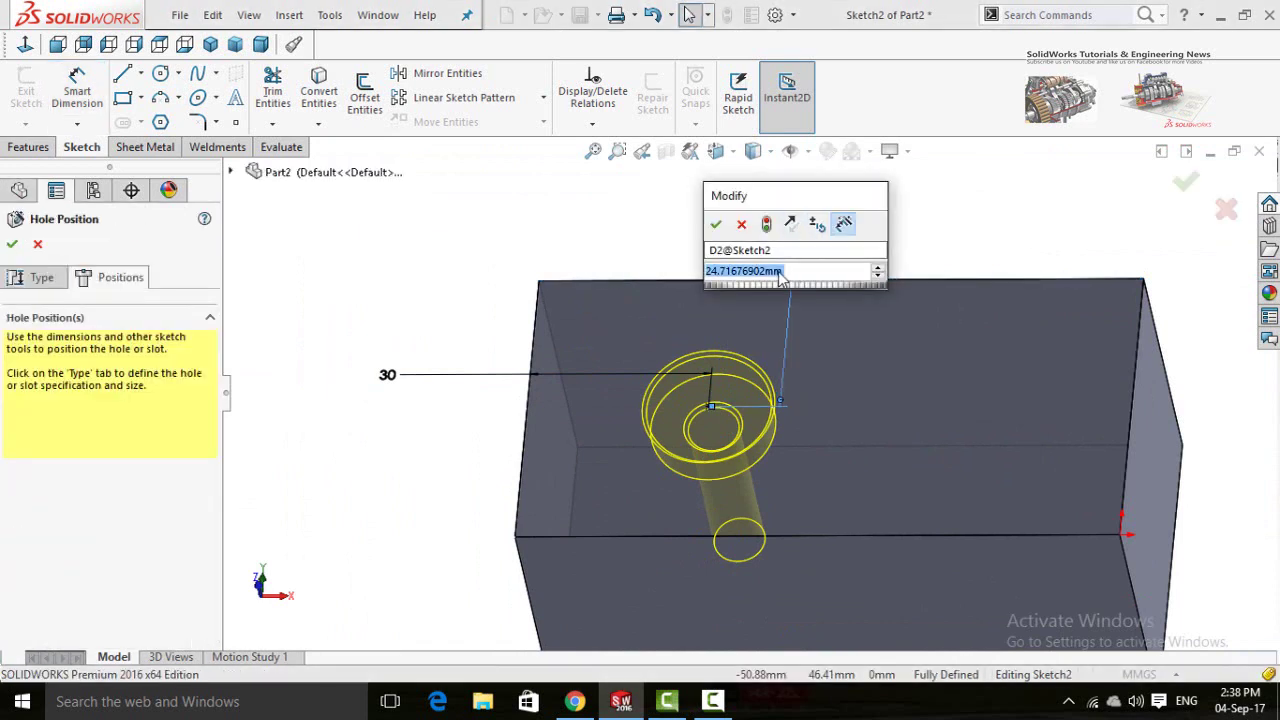
{"action": "type", "text": "30"}
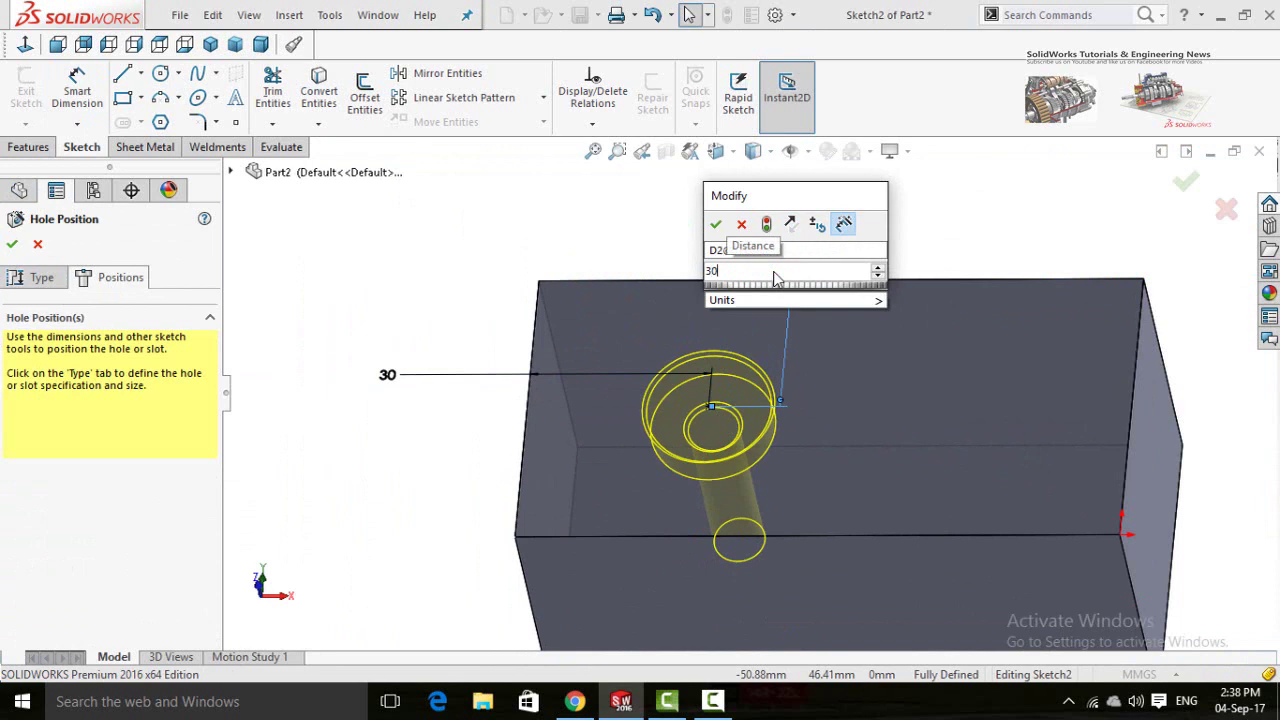
{"action": "key", "text": "Return"}
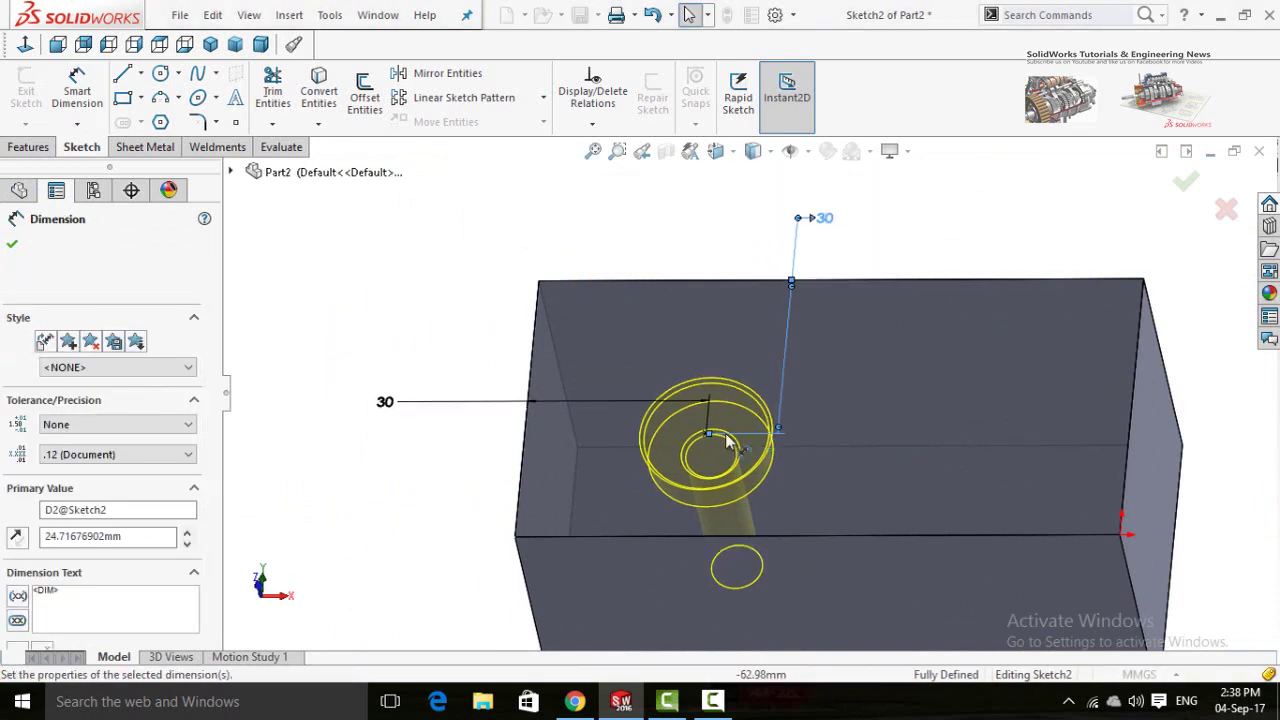
- Accept the dimensioned hole position and create the counterbore hole in the block
{"action": "scroll", "coordinate": [712, 450], "scroll_direction": "down", "scroll_amount": 3}
{"action": "scroll", "coordinate": [730, 447], "scroll_direction": "up", "scroll_amount": 1}
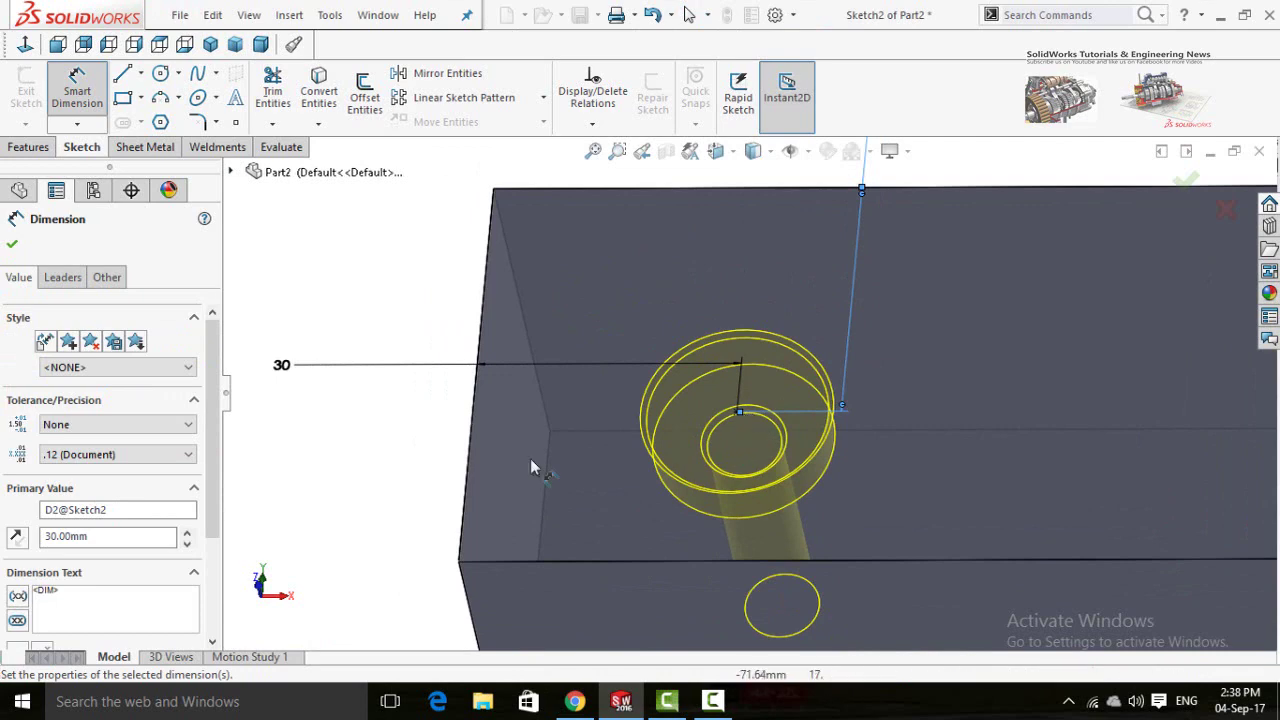
{"action": "left_click", "coordinate": [368, 455]}
{"action": "scroll", "coordinate": [434, 460], "scroll_direction": "up", "scroll_amount": 3}
{"action": "middle_click_drag", "start_coordinate": [455, 440], "coordinate": [355, 380]}
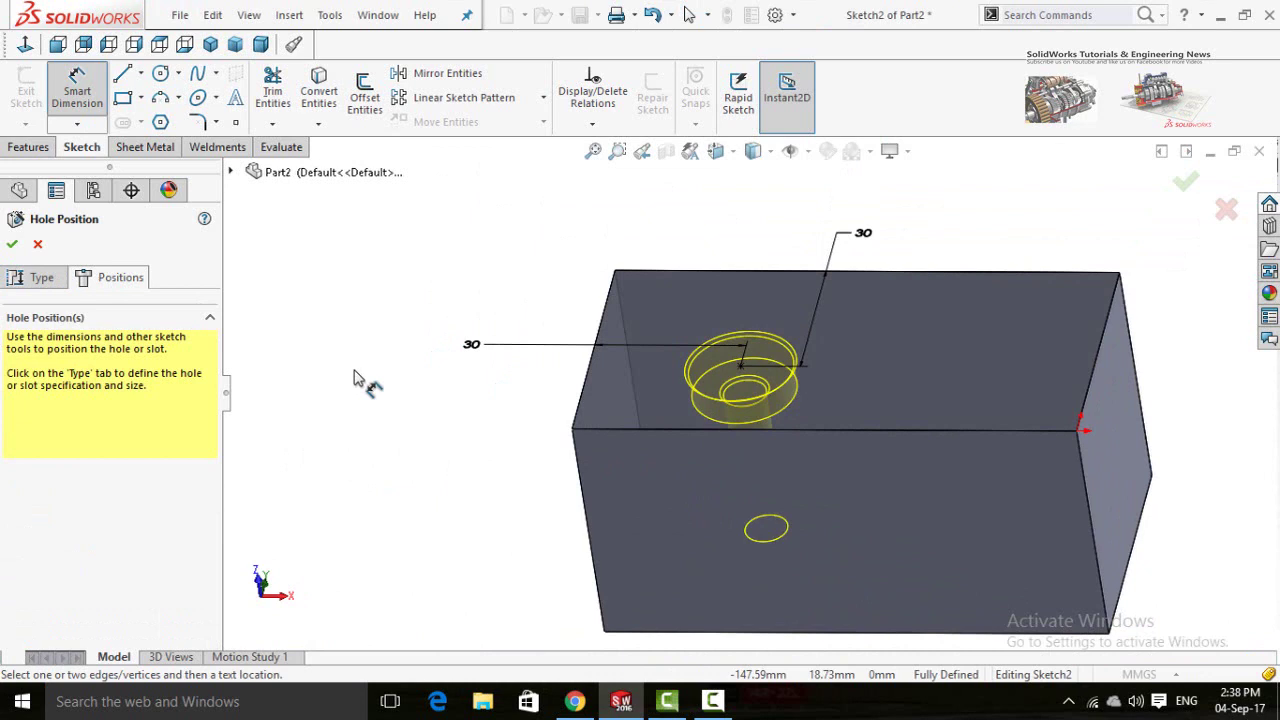
{"action": "left_click", "coordinate": [12, 246]}
{"action": "left_click", "coordinate": [455, 547]}
- Examine the counterbore hole in the block from several angles and distances
{"action": "scroll", "coordinate": [748, 403], "scroll_direction": "down", "scroll_amount": 3}
{"action": "scroll", "coordinate": [748, 403], "scroll_direction": "up", "scroll_amount": 5}
{"action": "middle_click_drag", "start_coordinate": [580, 477], "coordinate": [528, 484]}
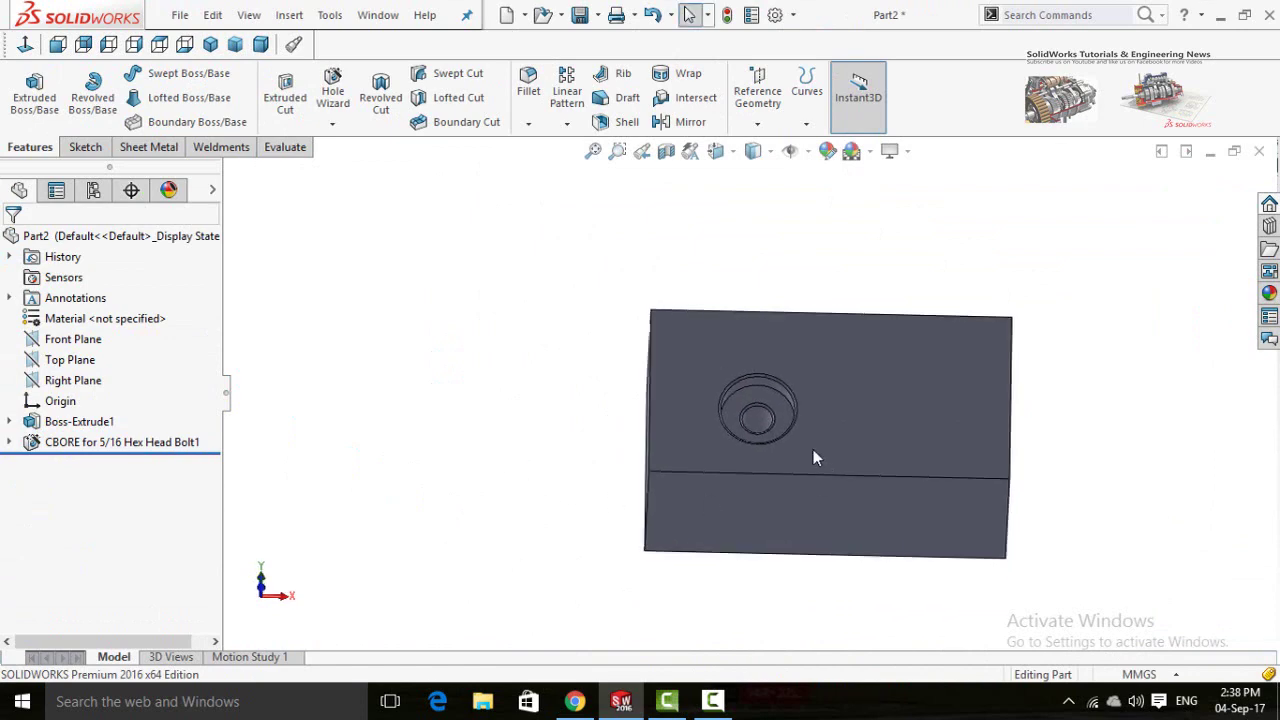
{"action": "scroll", "coordinate": [709, 417], "scroll_direction": "down", "scroll_amount": 5}
{"action": "middle_click_drag", "start_coordinate": [709, 417], "coordinate": [709, 388]}
{"action": "scroll", "coordinate": [709, 388], "scroll_direction": "up", "scroll_amount": 5}
{"action": "scroll", "coordinate": [254, 374], "scroll_direction": "down", "scroll_amount": 2}
{"action": "scroll", "coordinate": [394, 374], "scroll_direction": "up", "scroll_amount": 2}
{"action": "middle_click_drag", "start_coordinate": [394, 374], "coordinate": [429, 420]}
{"action": "scroll", "coordinate": [716, 383], "scroll_direction": "down", "scroll_amount": 1}
{"action": "scroll", "coordinate": [710, 388], "scroll_direction": "down", "scroll_amount": 2}
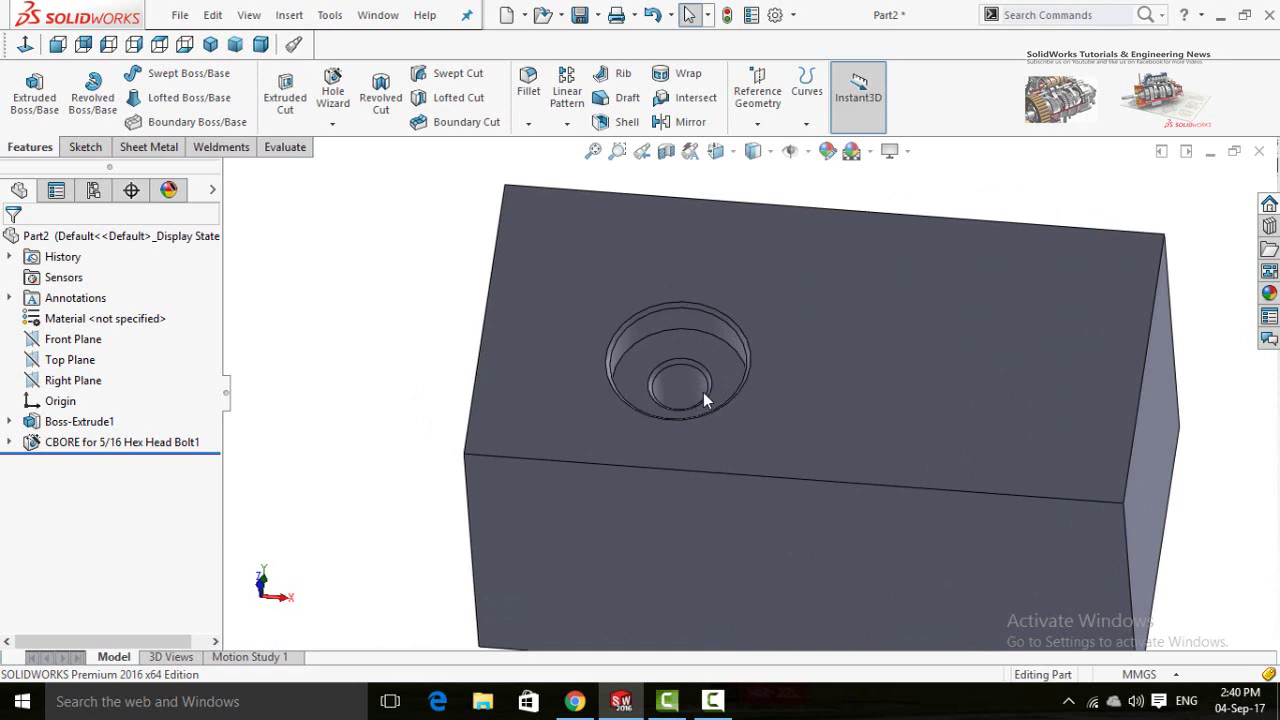
- Start a Thread on the bolt hole's circular edge inside the counterbore, with the upper face's near long edge as its start location
{"action": "left_click", "coordinate": [332, 124]}
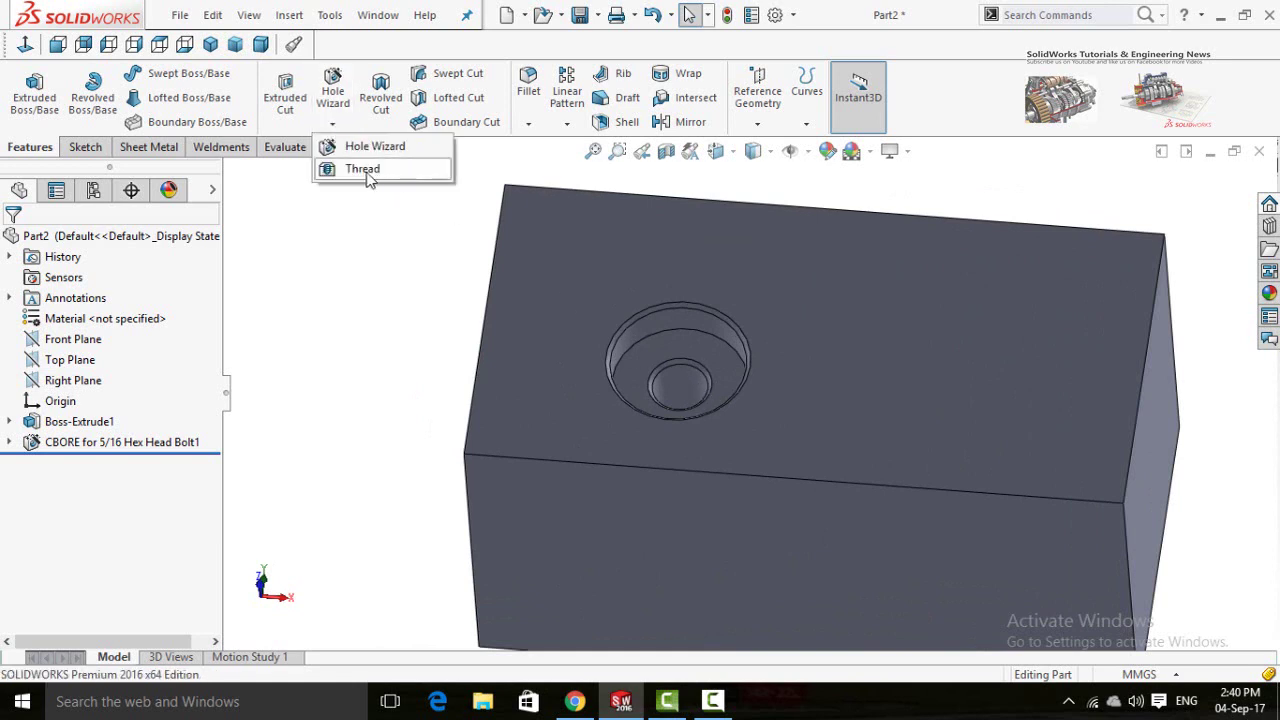
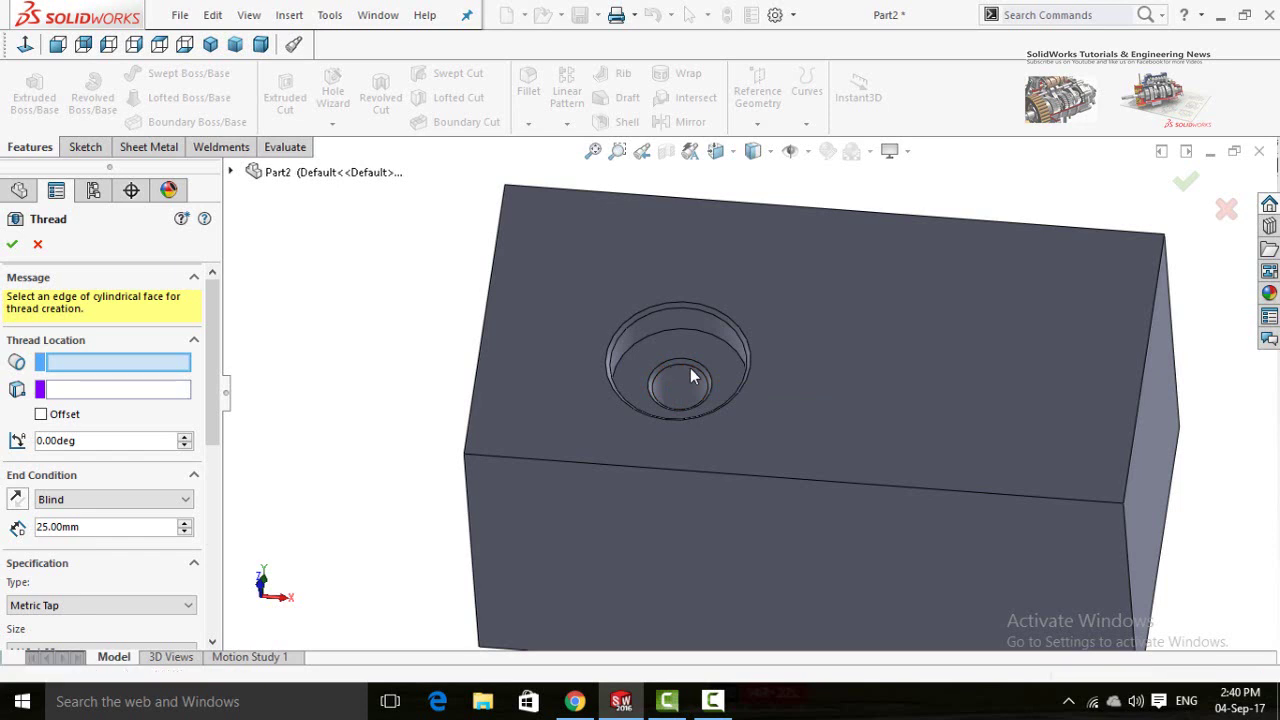
{"action": "left_click", "coordinate": [652, 384]}
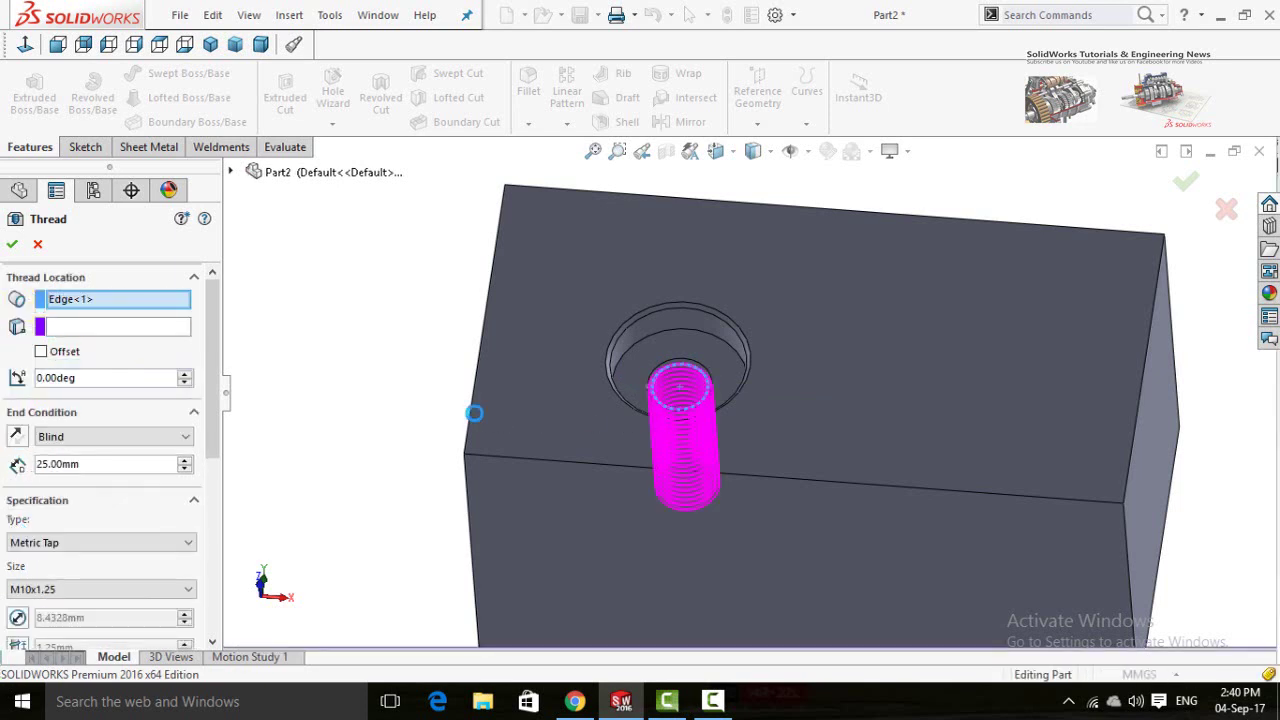
{"action": "left_click", "coordinate": [100, 336]}
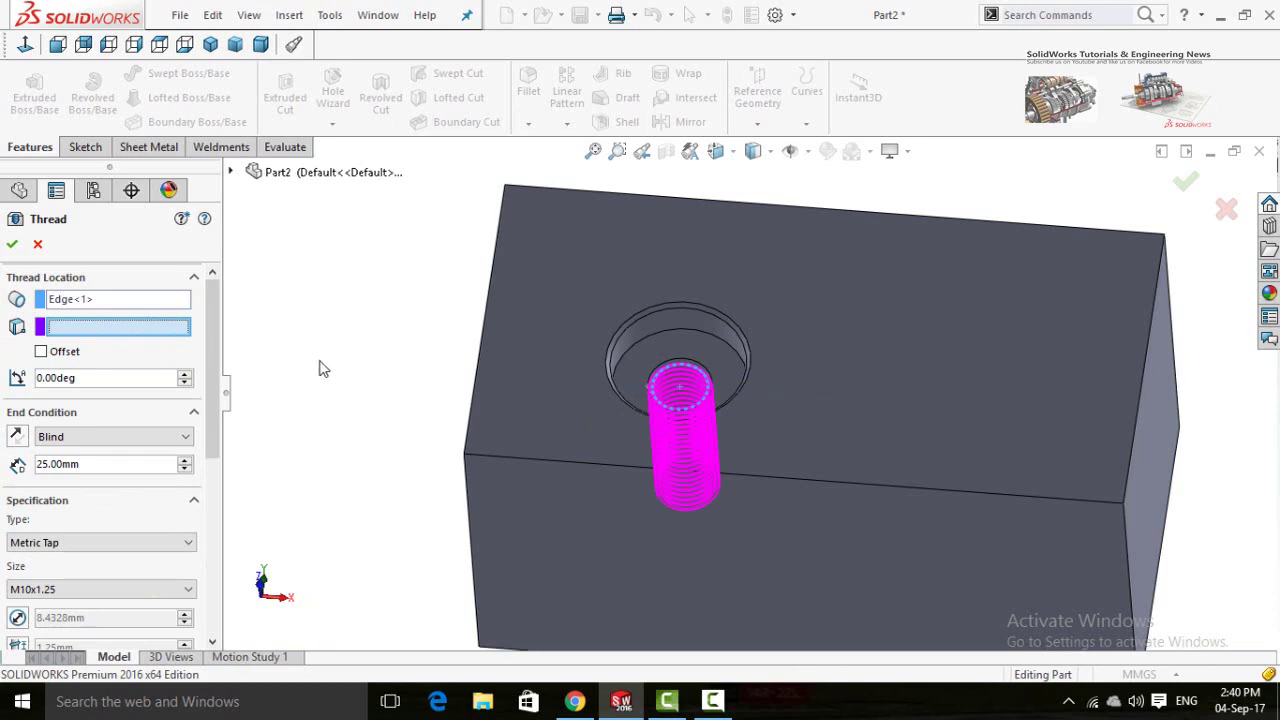
{"action": "middle_click_drag", "start_coordinate": [417, 406], "coordinate": [417, 244]}
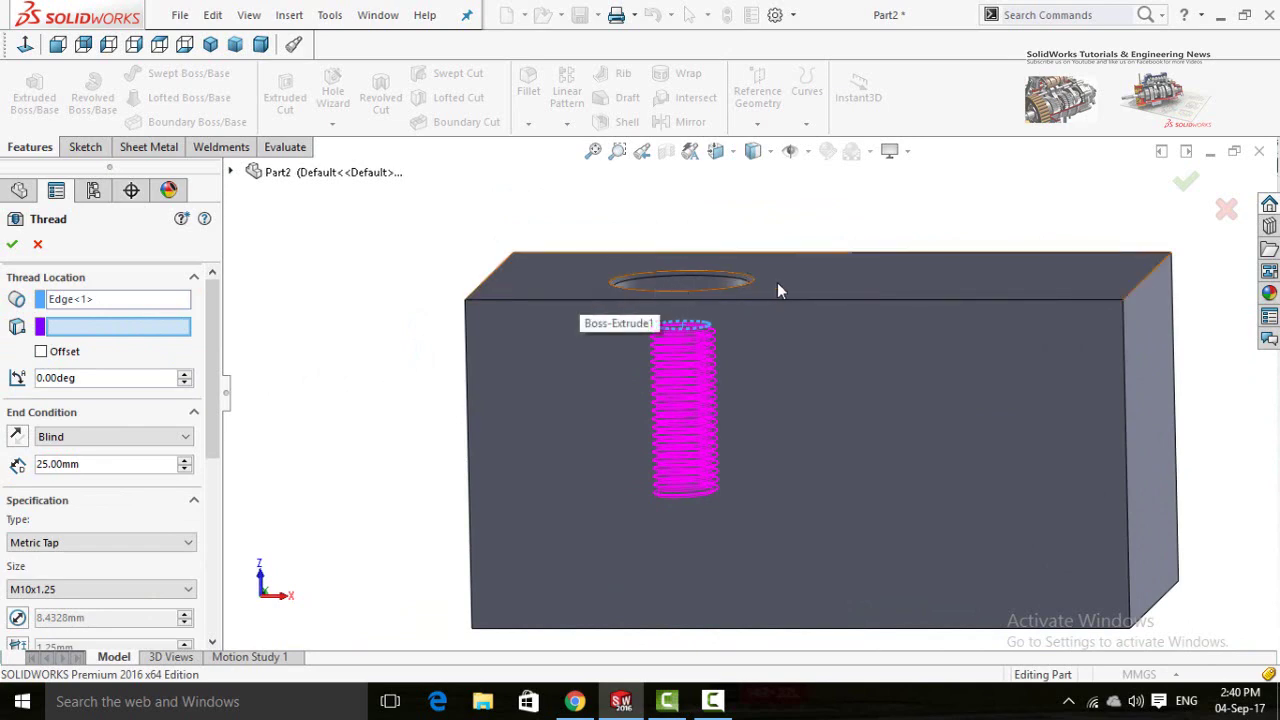
{"action": "middle_click_drag", "start_coordinate": [389, 320], "coordinate": [395, 388]}
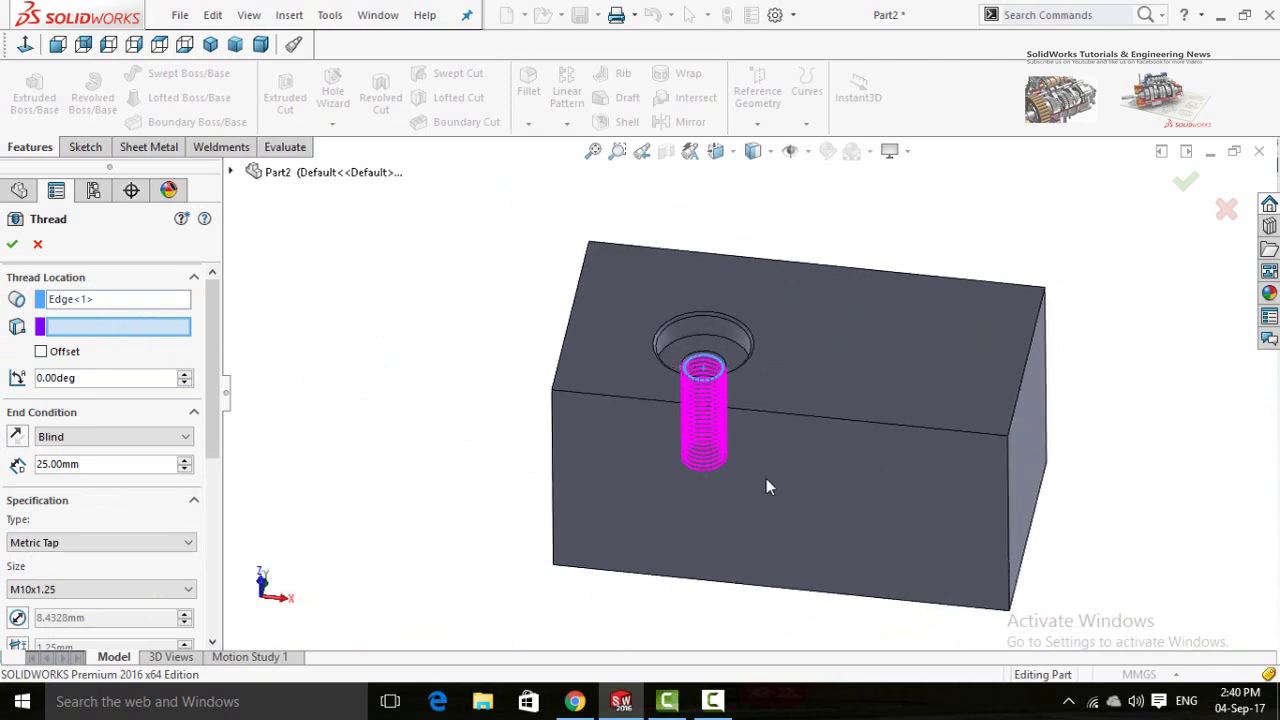
{"action": "scroll", "coordinate": [644, 396], "scroll_direction": "down", "scroll_amount": 2}
{"action": "left_click", "coordinate": [647, 404]}
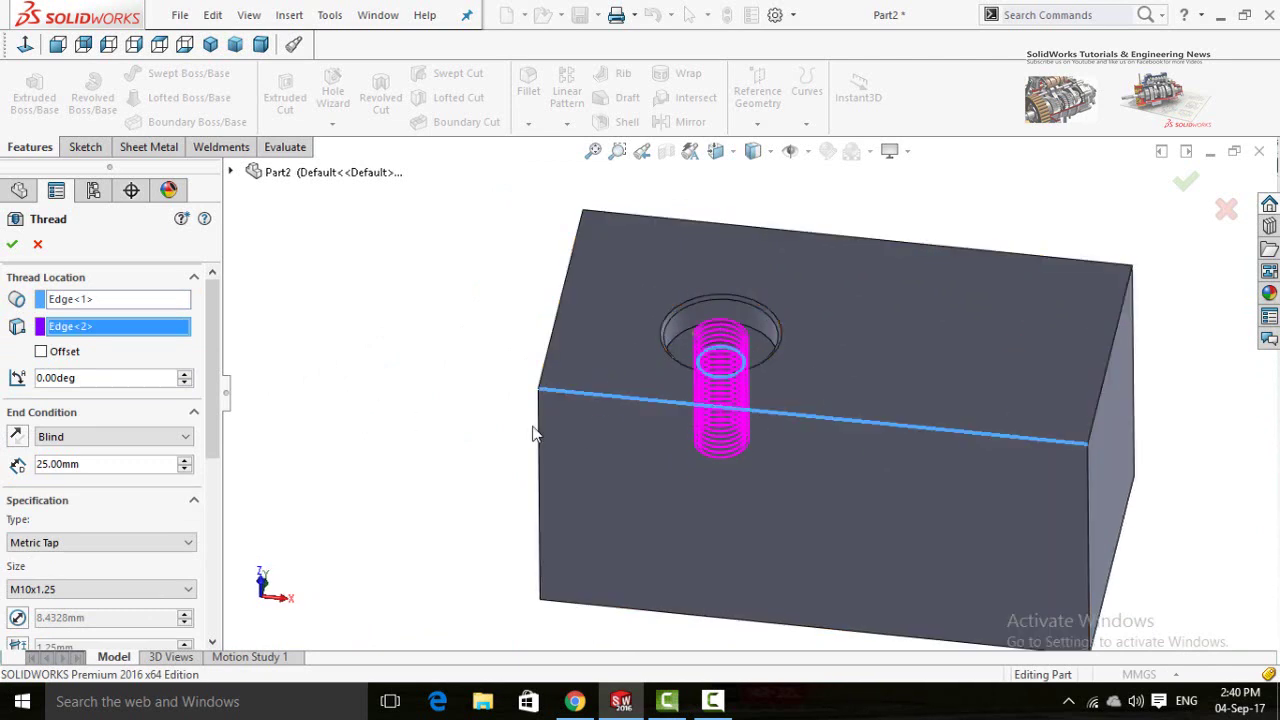
- Keep the thread's end condition at Blind and set its depth to 40 mm
{"action": "middle_click_drag", "start_coordinate": [446, 429], "coordinate": [443, 534]}
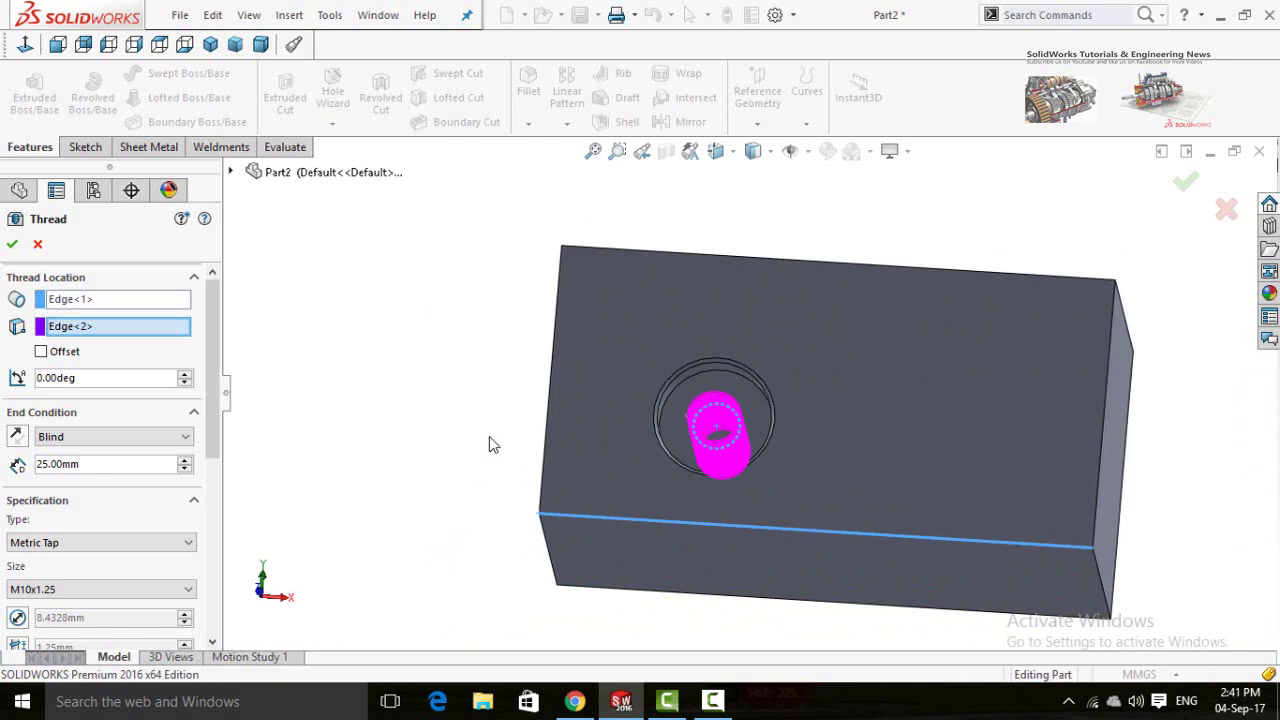
{"action": "scroll", "coordinate": [489, 438], "scroll_direction": "up", "scroll_amount": 3}
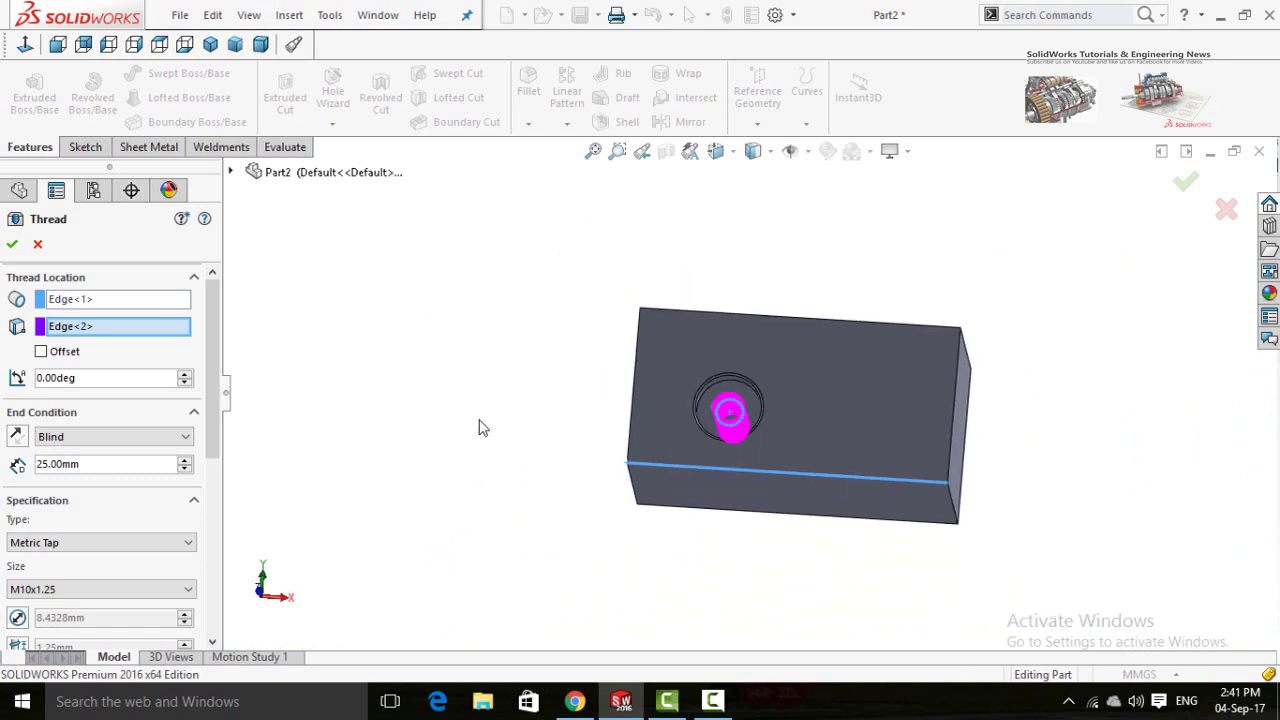
{"action": "middle_click_drag", "start_coordinate": [509, 509], "coordinate": [384, 439]}
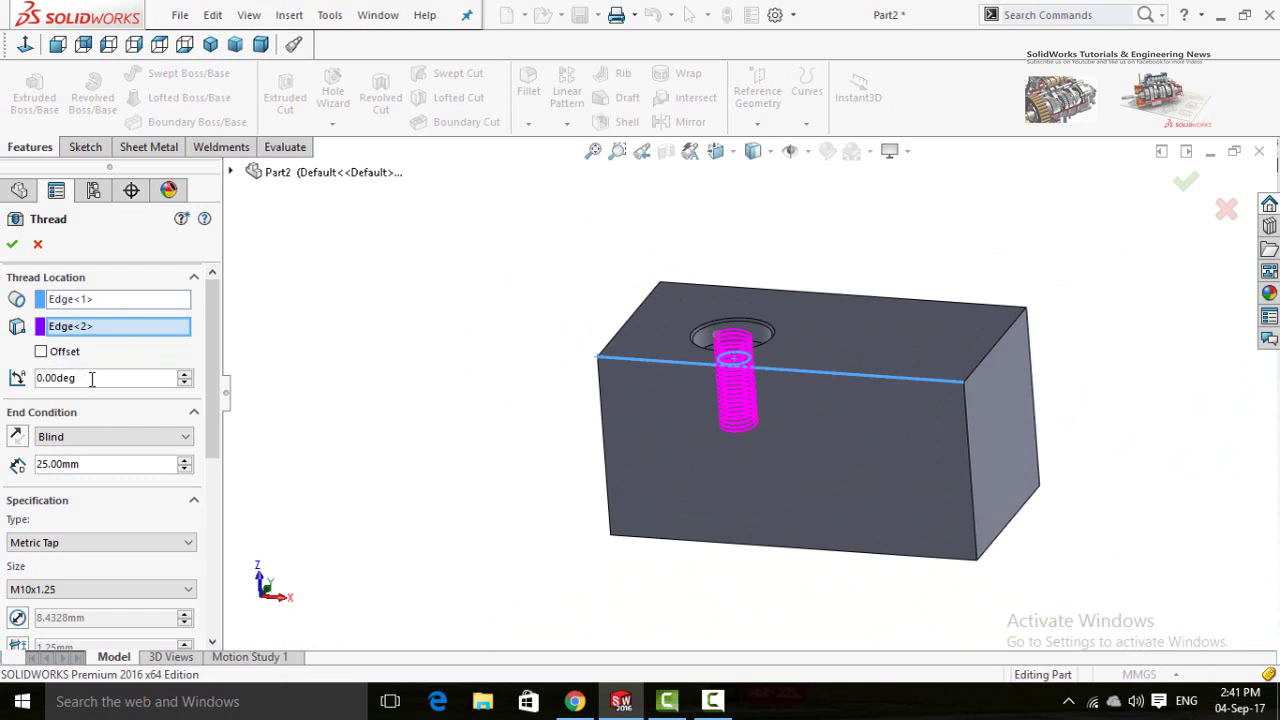
{"action": "left_click", "coordinate": [112, 439]}
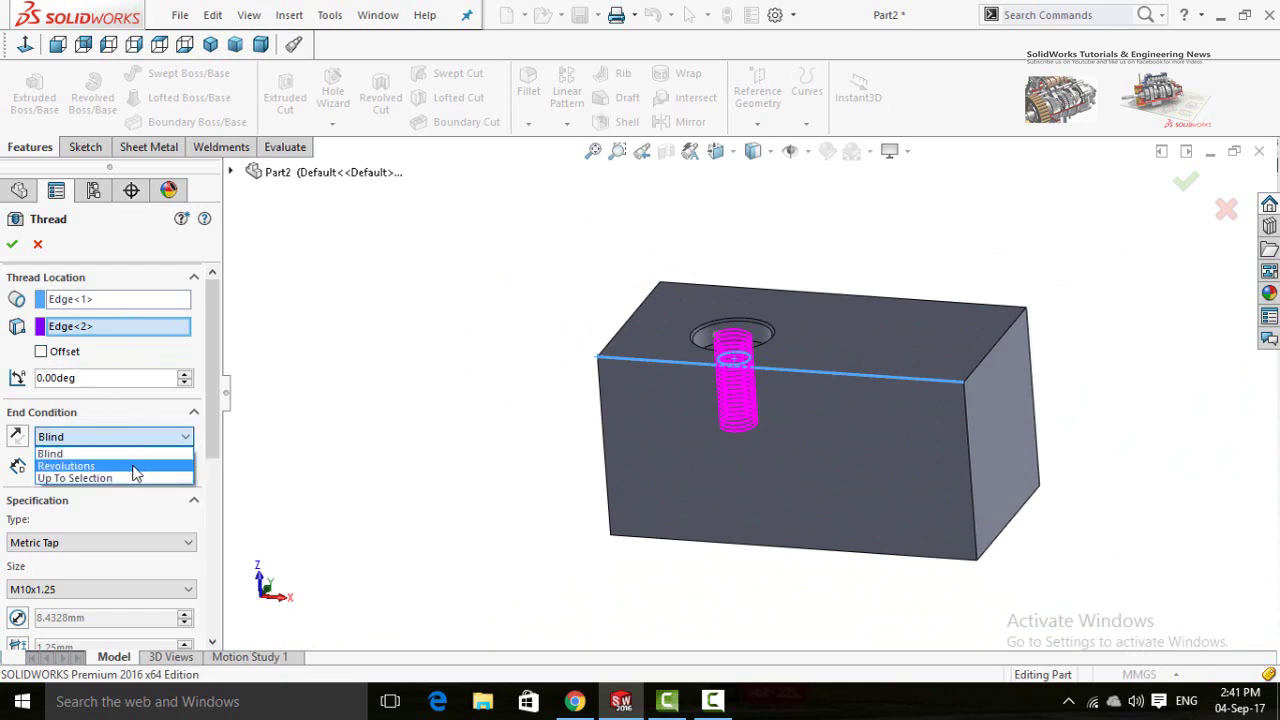
{"action": "left_click", "coordinate": [60, 453]}
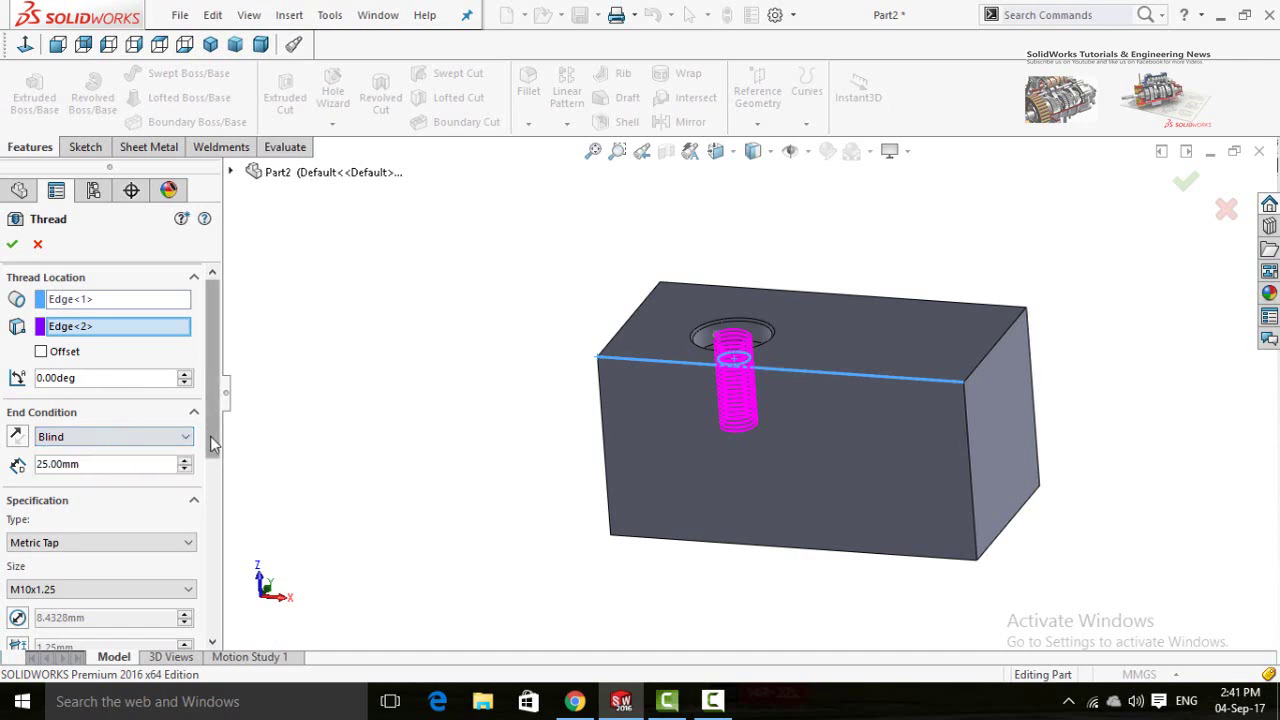
{"action": "scroll", "coordinate": [66, 390], "scroll_direction": "down", "scroll_amount": 1}
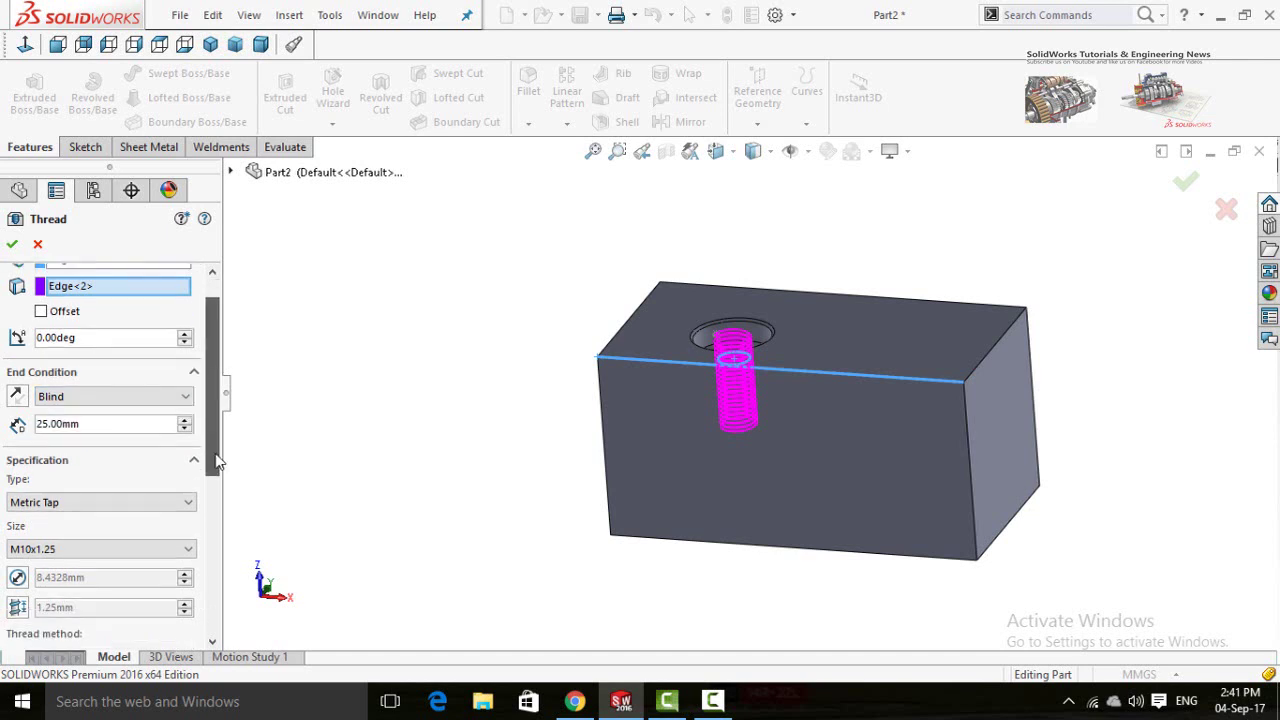
{"action": "double_click", "coordinate": [106, 416]}
{"action": "key", "text": "Return"}
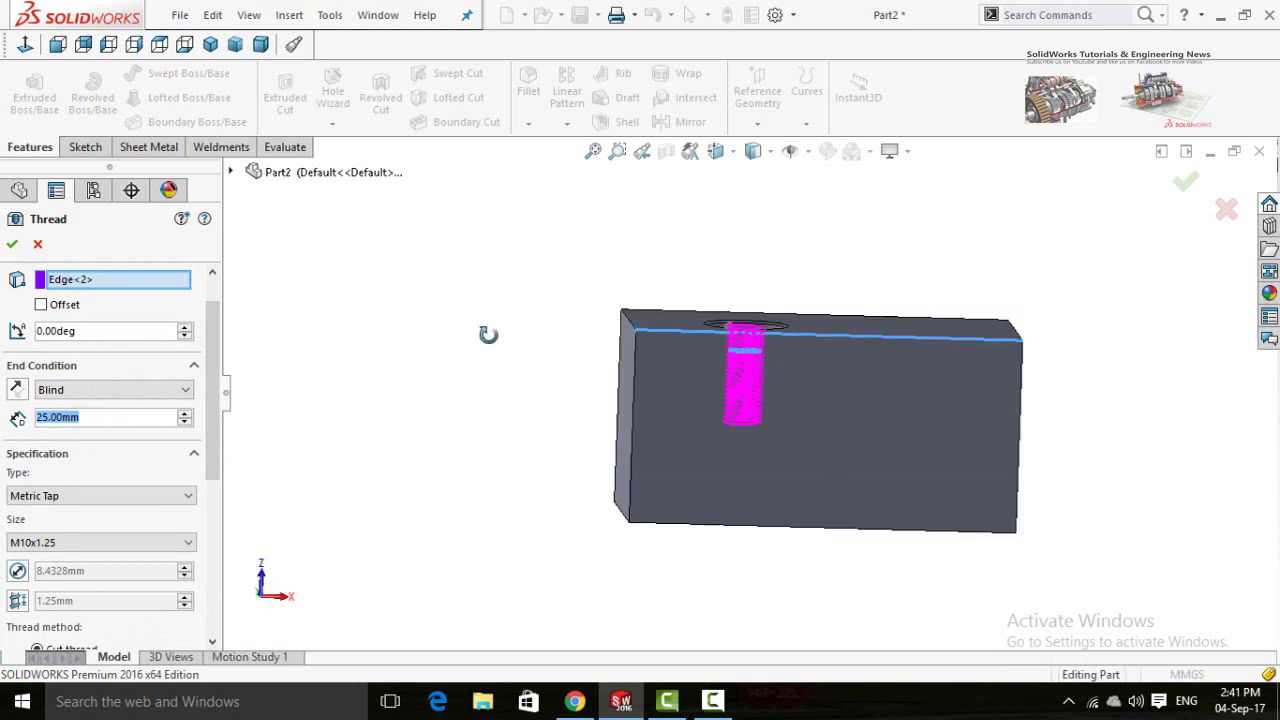
{"action": "middle_click_drag", "start_coordinate": [366, 336], "coordinate": [398, 532]}
{"action": "middle_click_drag", "start_coordinate": [380, 463], "coordinate": [412, 330]}
{"action": "double_click", "coordinate": [155, 420]}
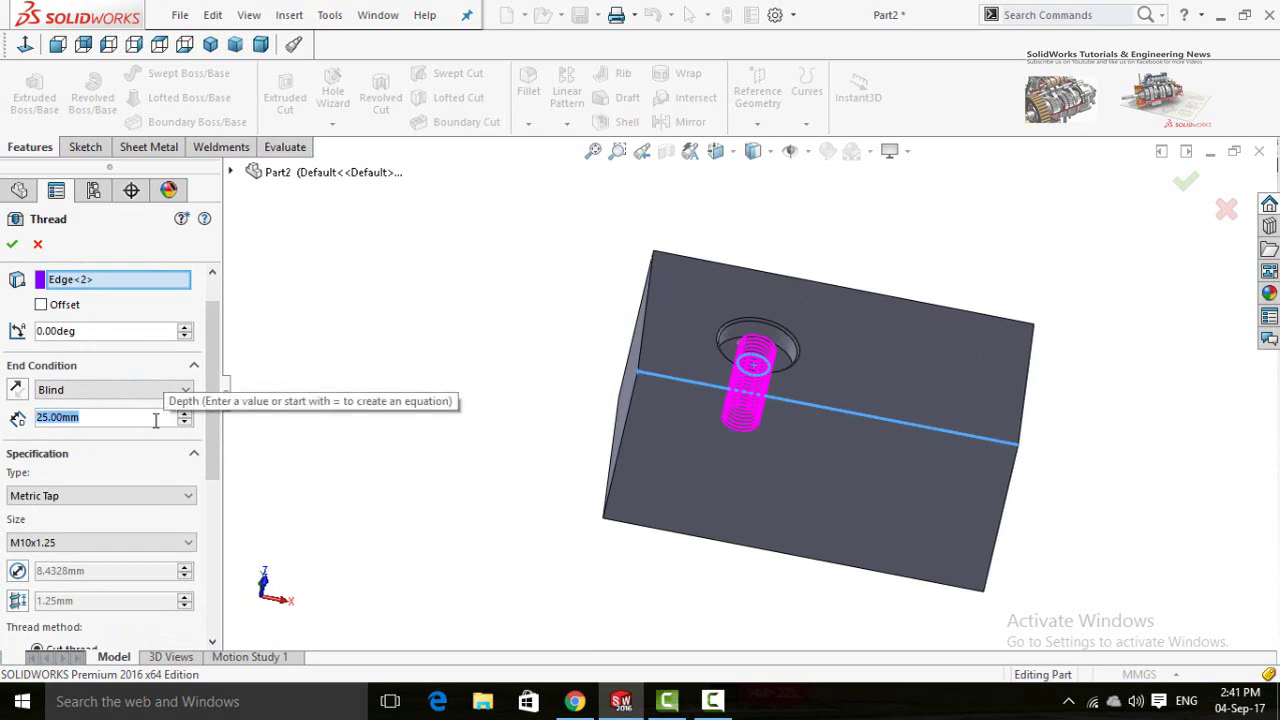
{"action": "type", "text": "40"}
- Set the thread specification to type Metric Tap and size M10x1.25
{"action": "middle_click_drag", "start_coordinate": [515, 431], "coordinate": [471, 437]}
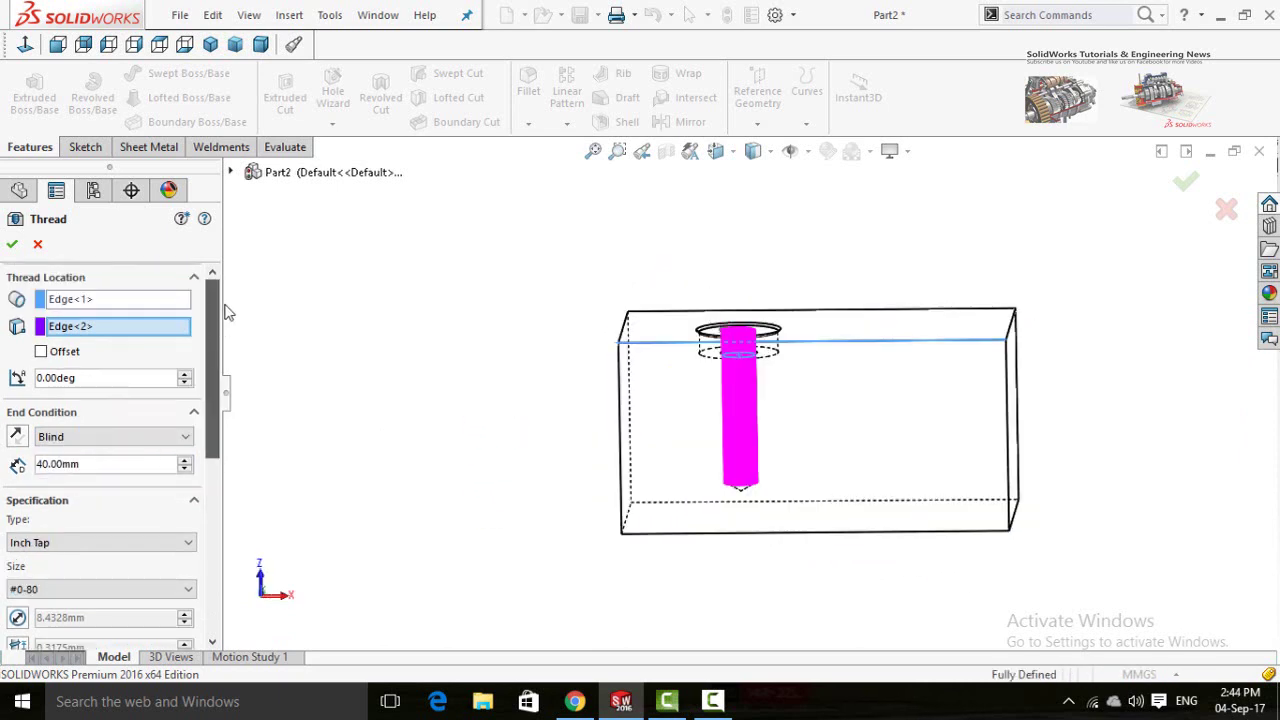
{"action": "left_click_drag", "start_coordinate": [210, 360], "coordinate": [204, 419]}
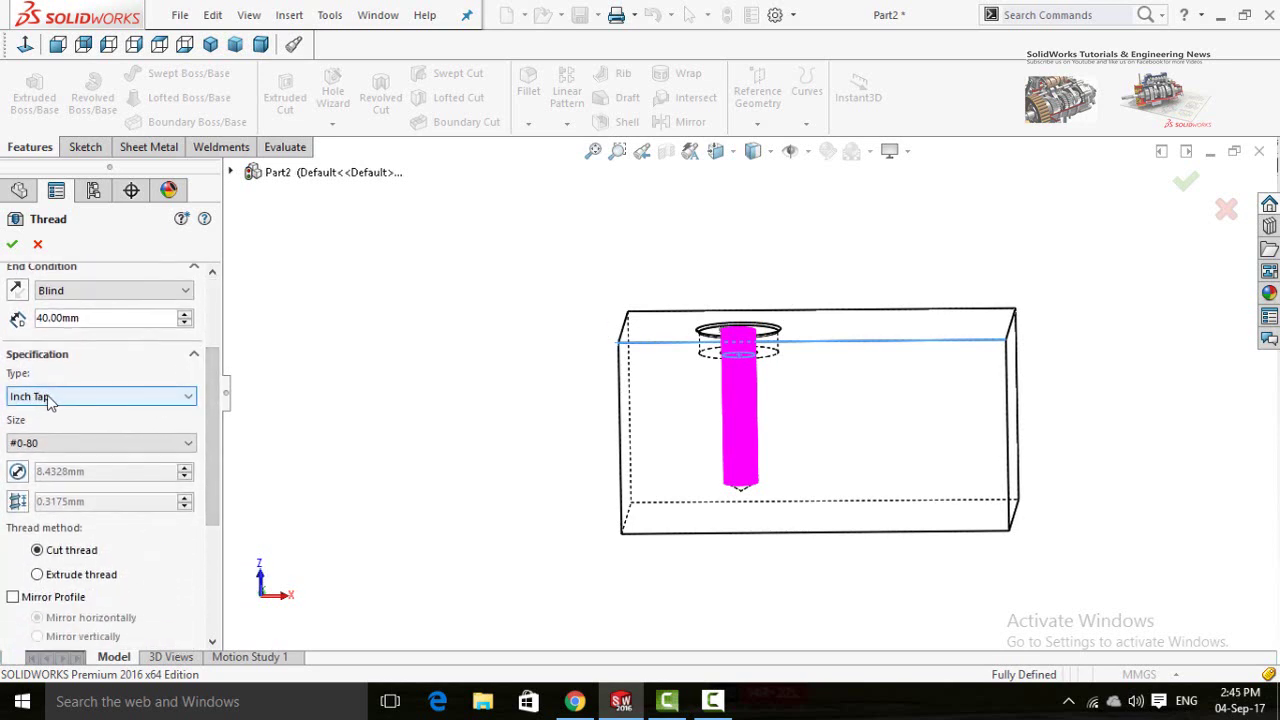
{"action": "left_click", "coordinate": [72, 399]}
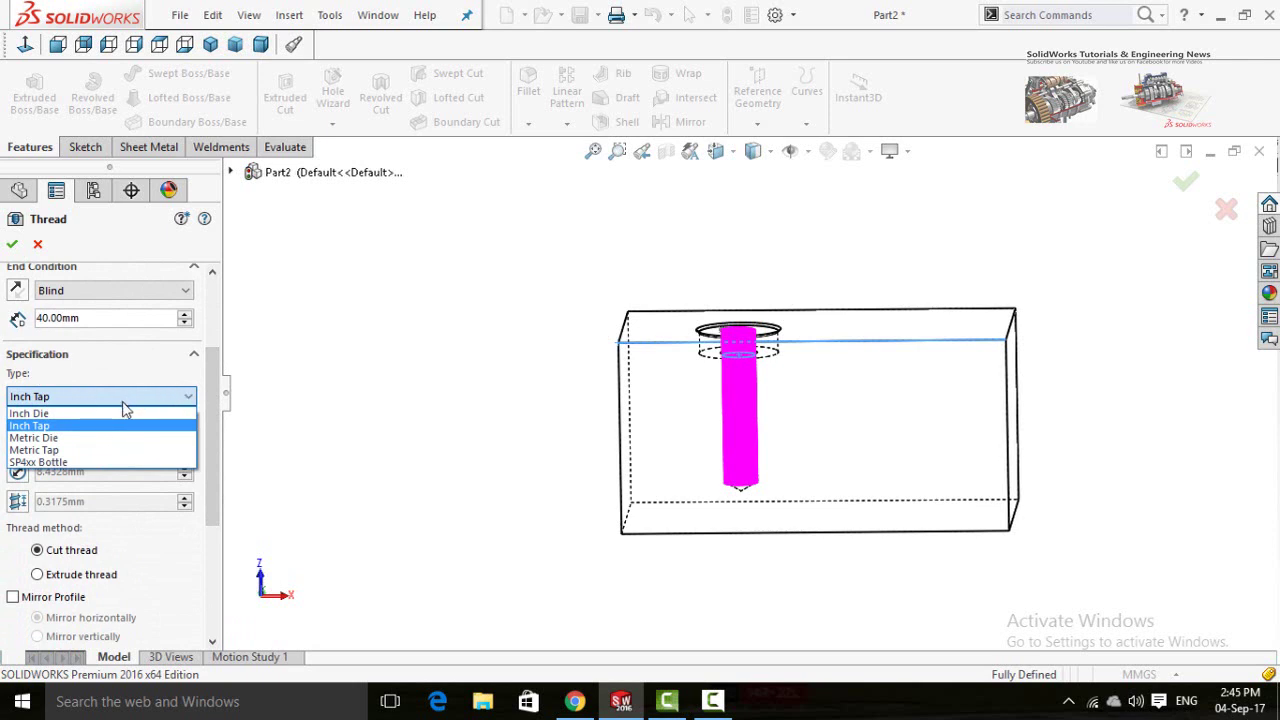
{"action": "left_click", "coordinate": [78, 453]}
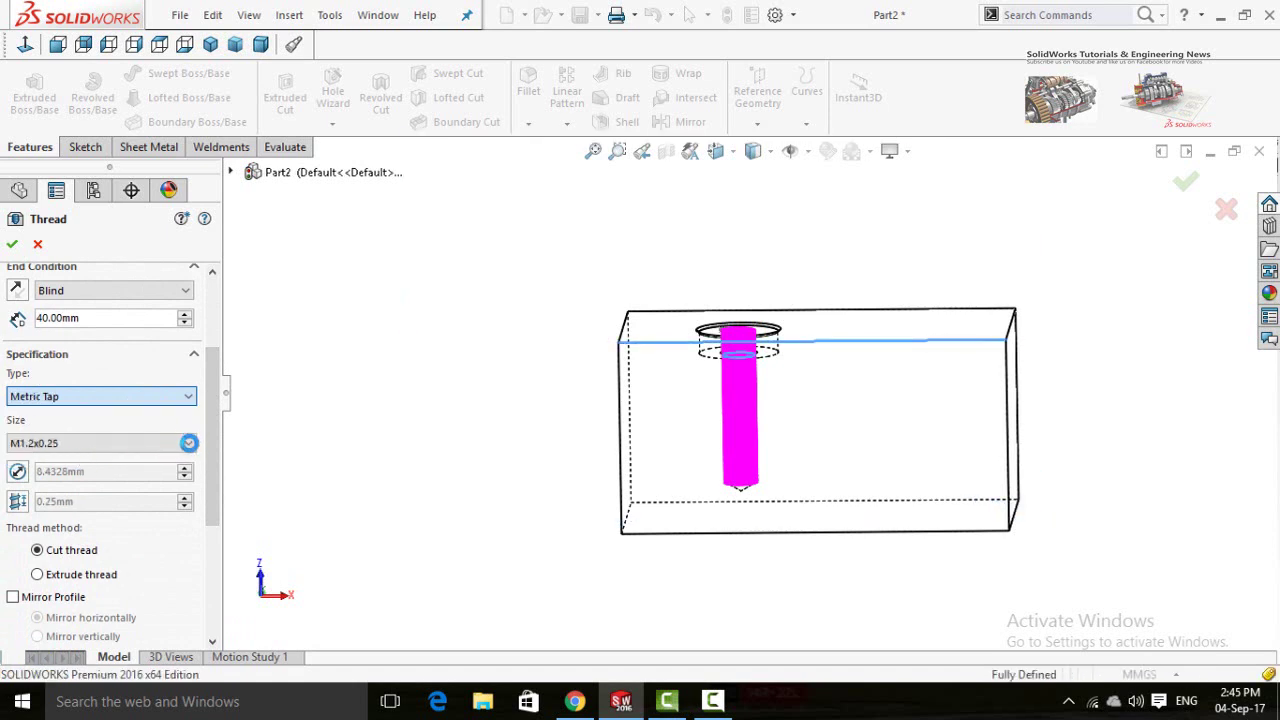
{"action": "left_click", "coordinate": [140, 447]}
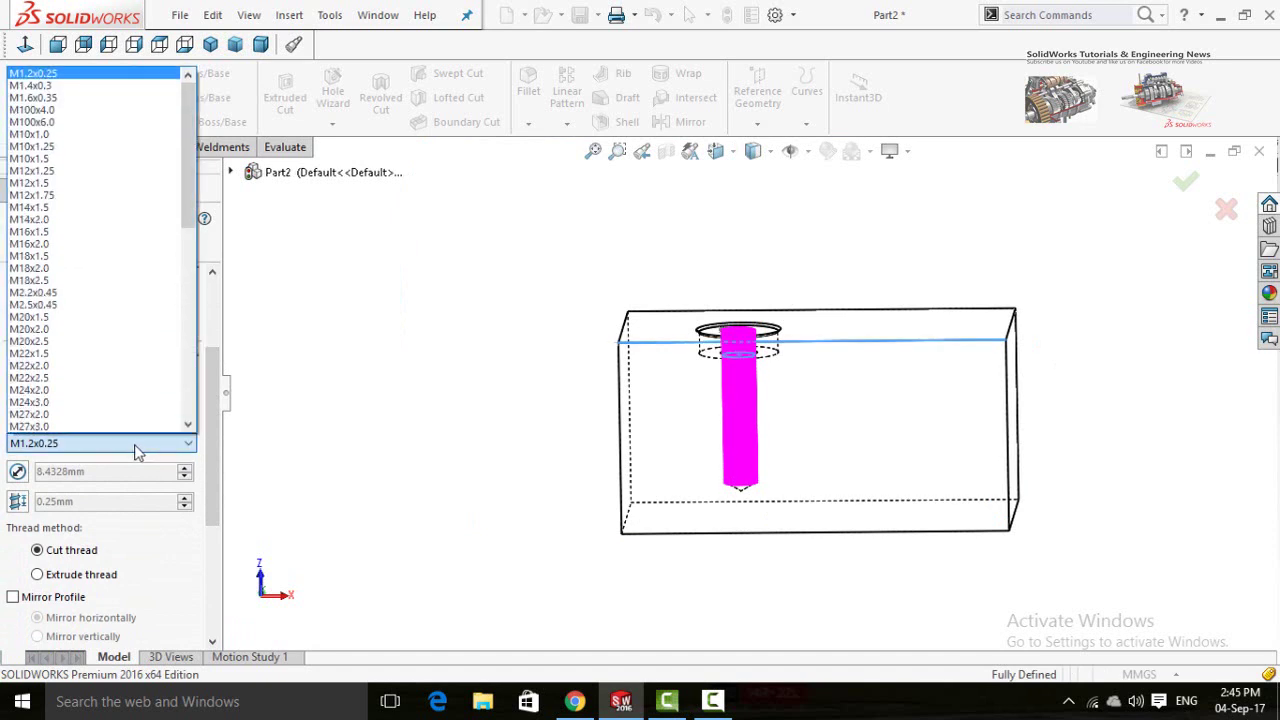
{"action": "left_click", "coordinate": [145, 455]}
{"action": "left_click", "coordinate": [123, 449]}
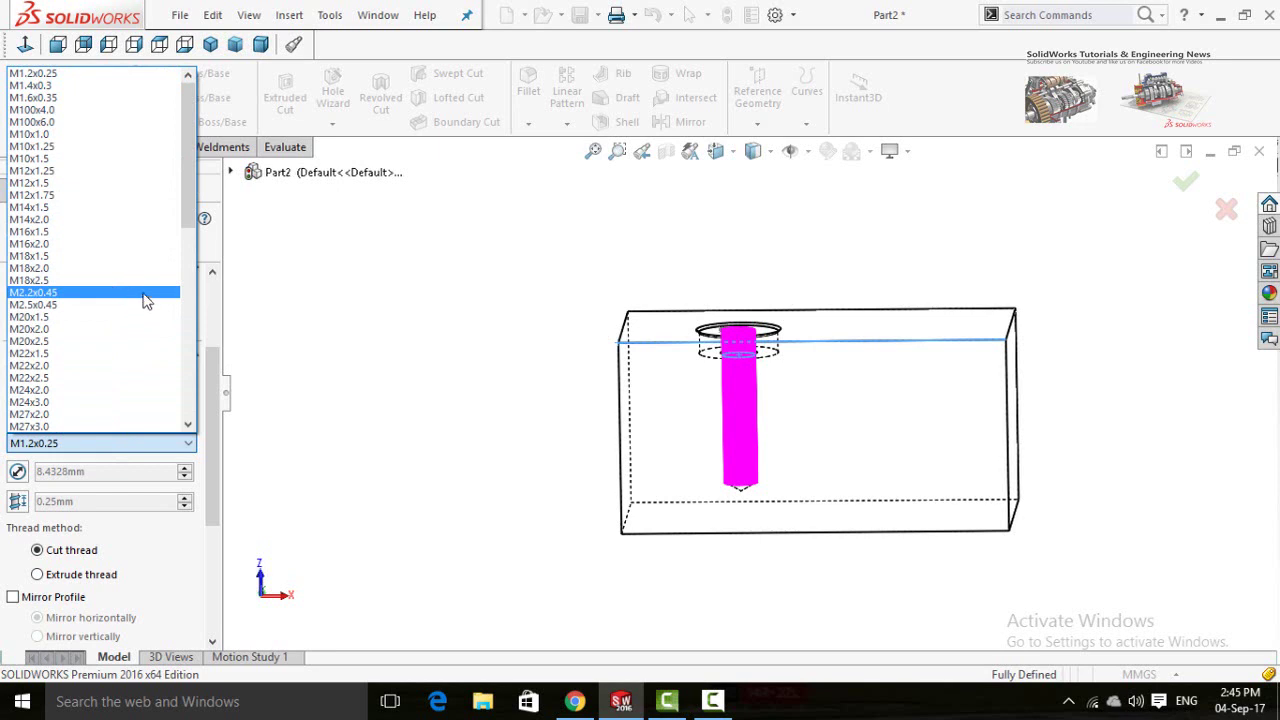
{"action": "left_click", "coordinate": [60, 147]}
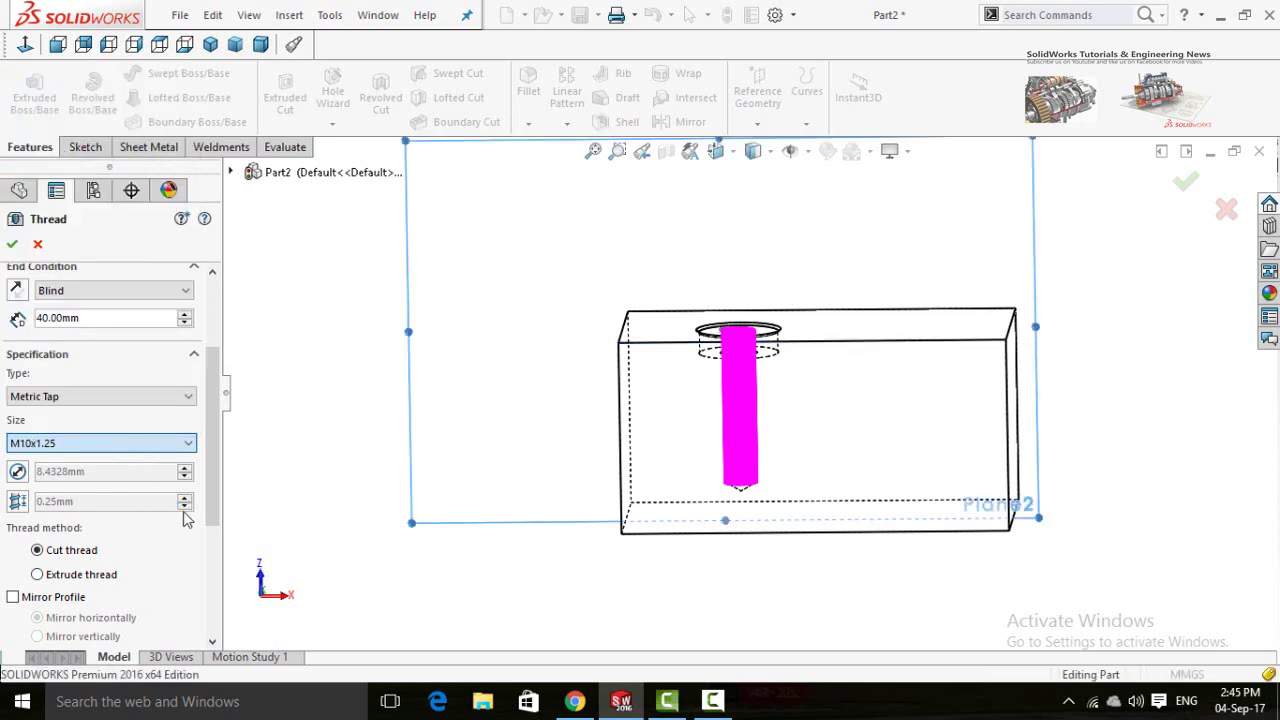
{"action": "left_click", "coordinate": [204, 478]}
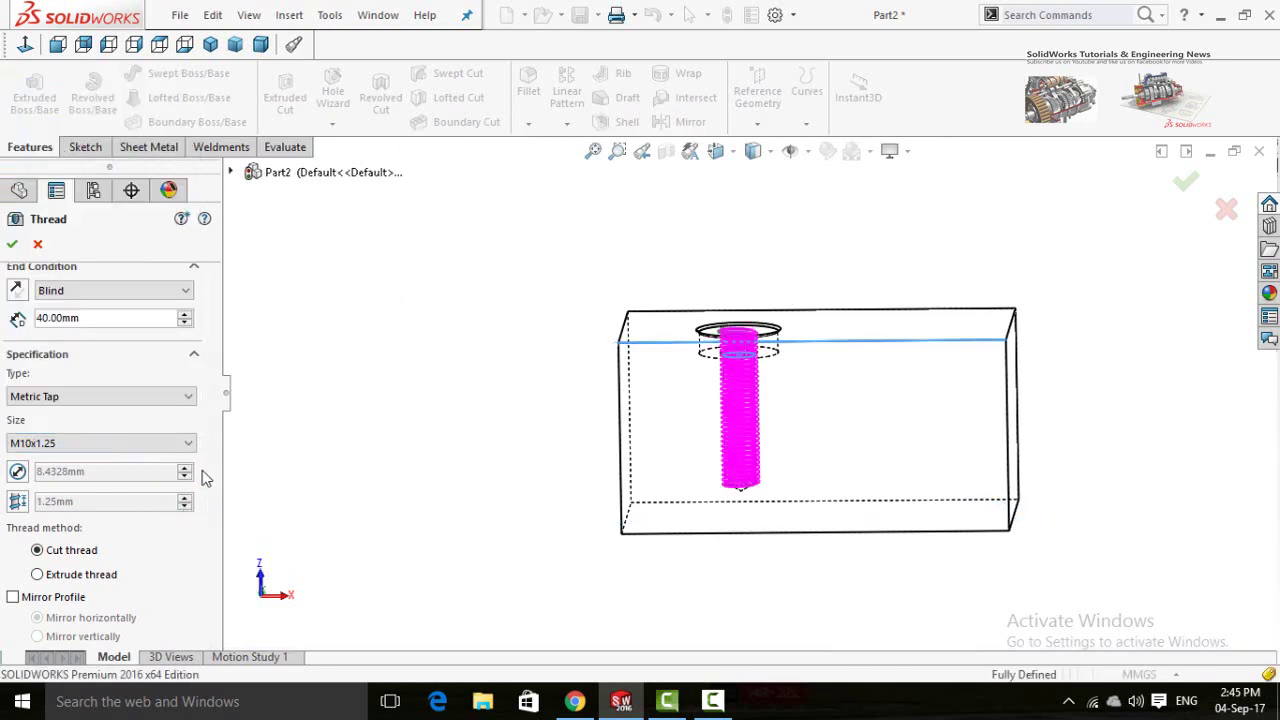
{"action": "left_click_drag", "start_coordinate": [209, 480], "coordinate": [212, 541]}
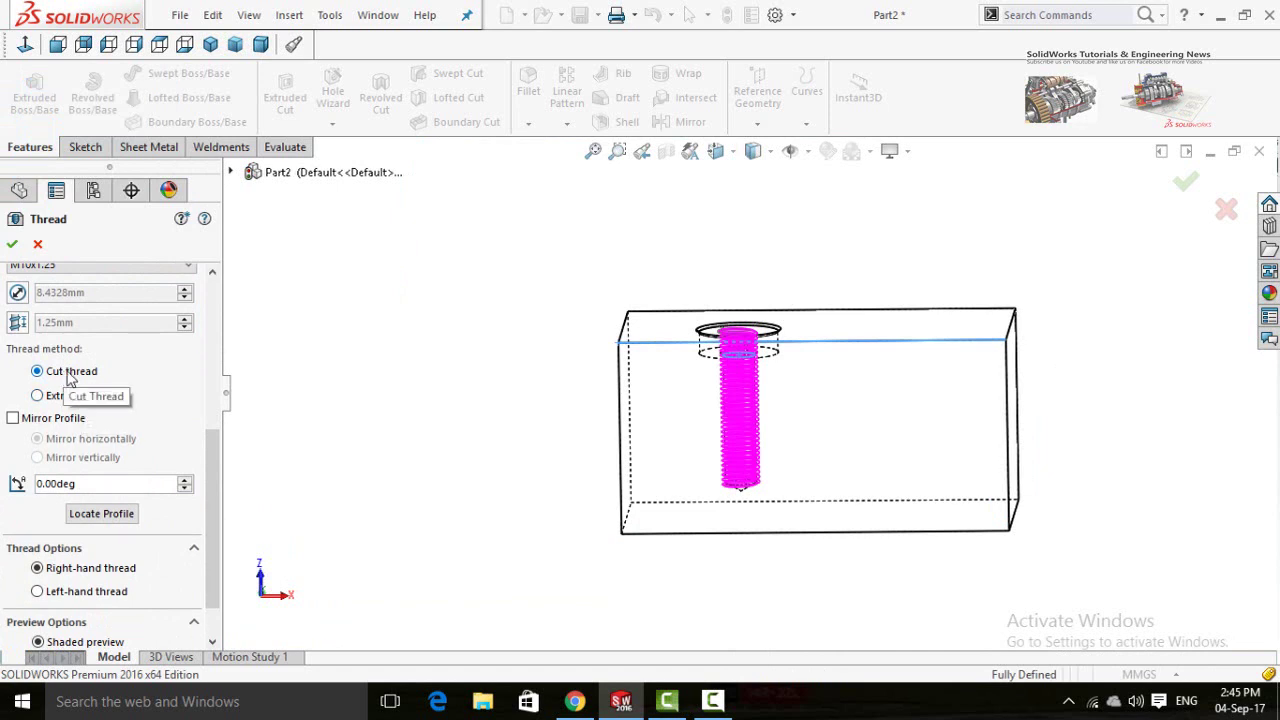
- Review the remaining thread options and create the bolt hole's thread as a right-hand cut thread
{"action": "middle_click_drag", "start_coordinate": [526, 366], "coordinate": [533, 429]}
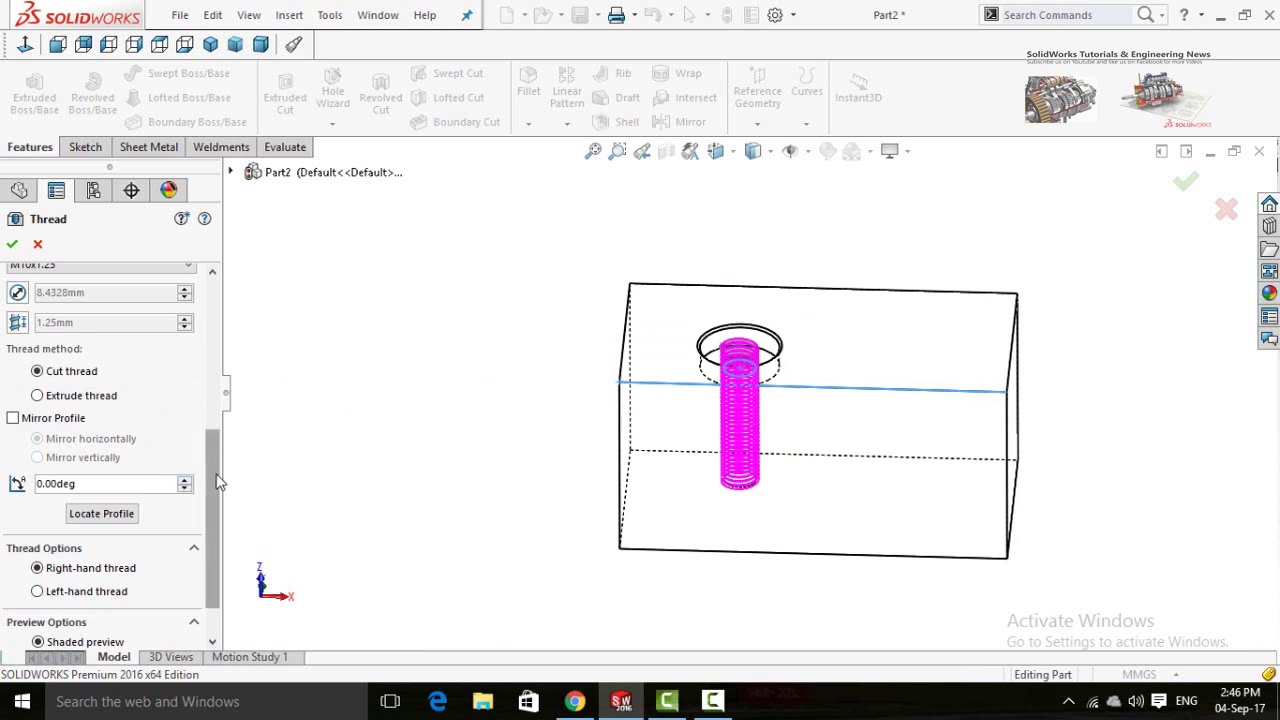
{"action": "scroll", "coordinate": [215, 515], "scroll_direction": "down", "scroll_amount": 1}
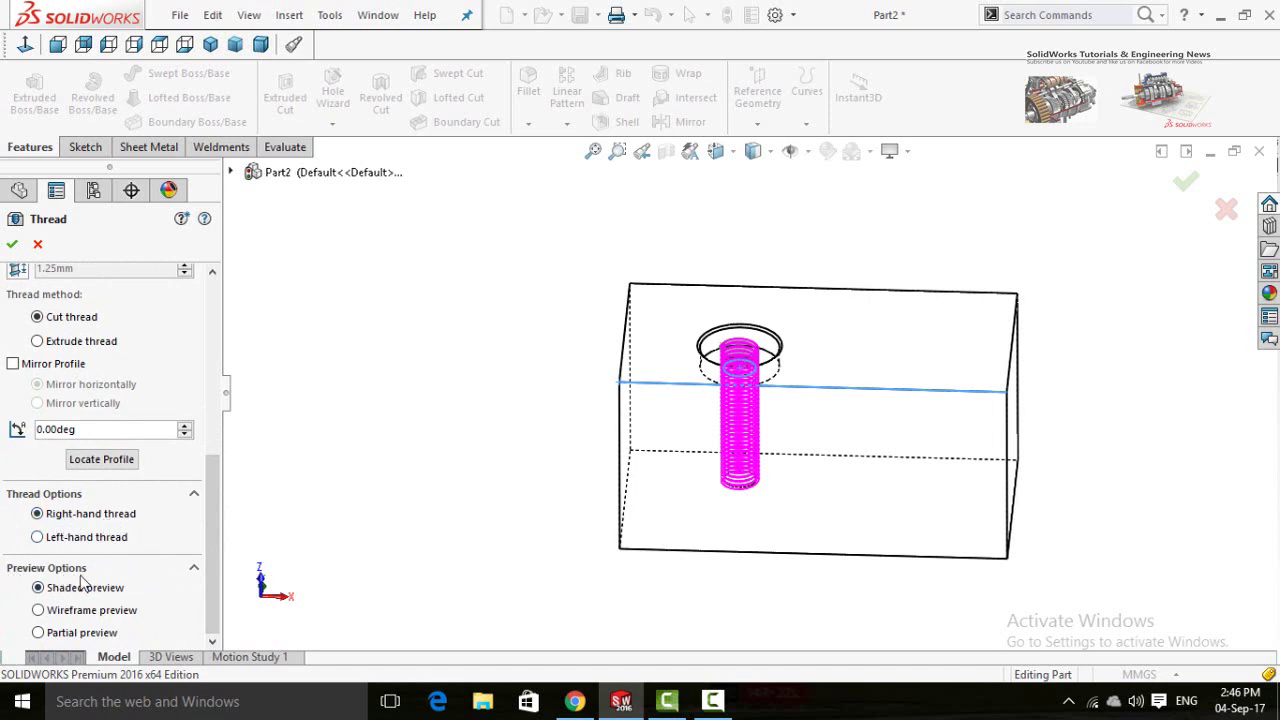
{"action": "scroll", "coordinate": [190, 375], "scroll_direction": "up", "scroll_amount": 7}
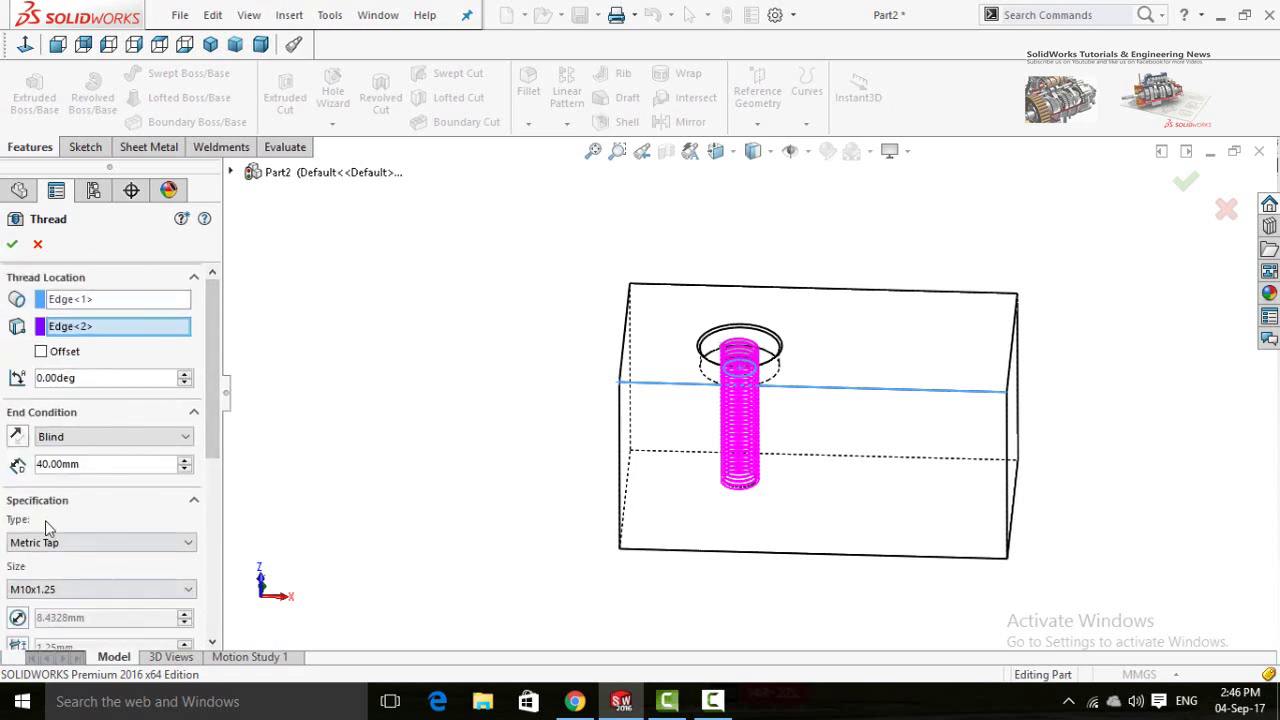
{"action": "left_click", "coordinate": [12, 245]}
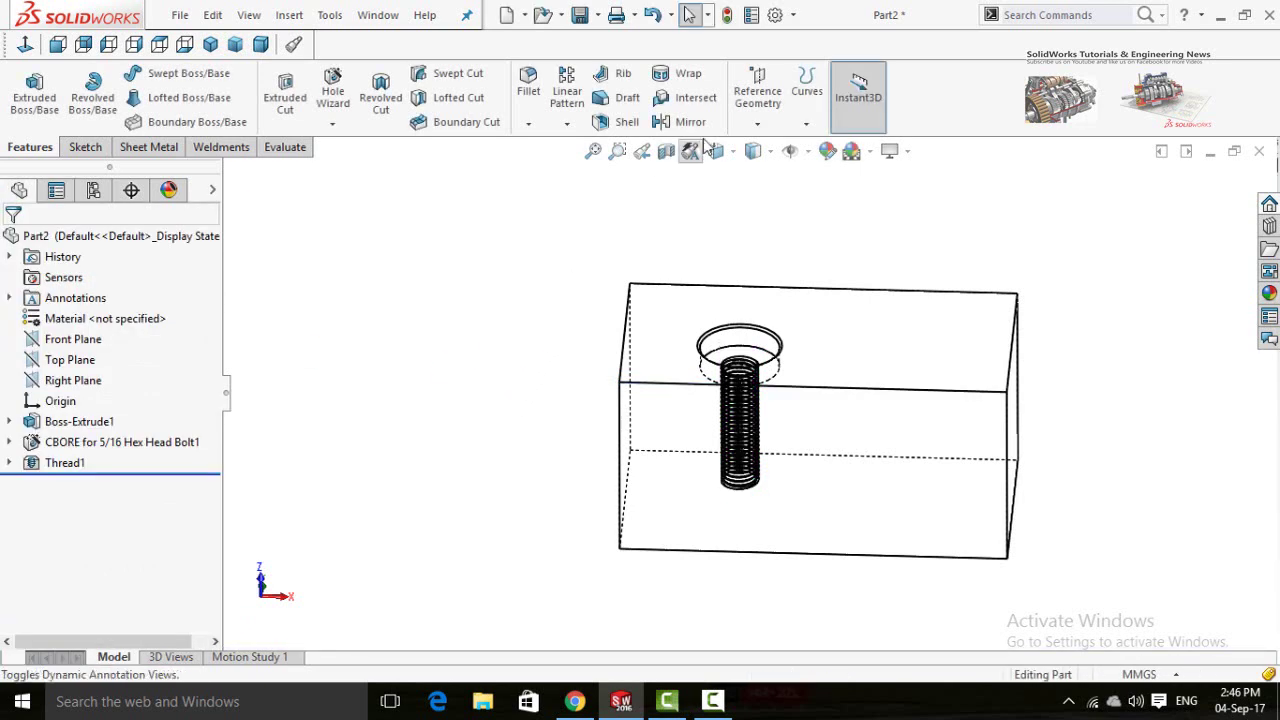
- Set the display style to Shaded With Edges and examine the threaded counterbore hole from several angles and distances
{"action": "left_click", "coordinate": [756, 152]}
{"action": "left_click", "coordinate": [756, 179]}
{"action": "middle_click_drag", "start_coordinate": [515, 388], "coordinate": [620, 440]}
{"action": "scroll", "coordinate": [777, 377], "scroll_direction": "down", "scroll_amount": 6}
{"action": "scroll", "coordinate": [779, 380], "scroll_direction": "down", "scroll_amount": 3}
{"action": "middle_click_drag", "start_coordinate": [694, 414], "coordinate": [705, 448]}
{"action": "scroll", "coordinate": [705, 448], "scroll_direction": "up", "scroll_amount": 8}
{"action": "middle_click_drag", "start_coordinate": [614, 456], "coordinate": [533, 385]}
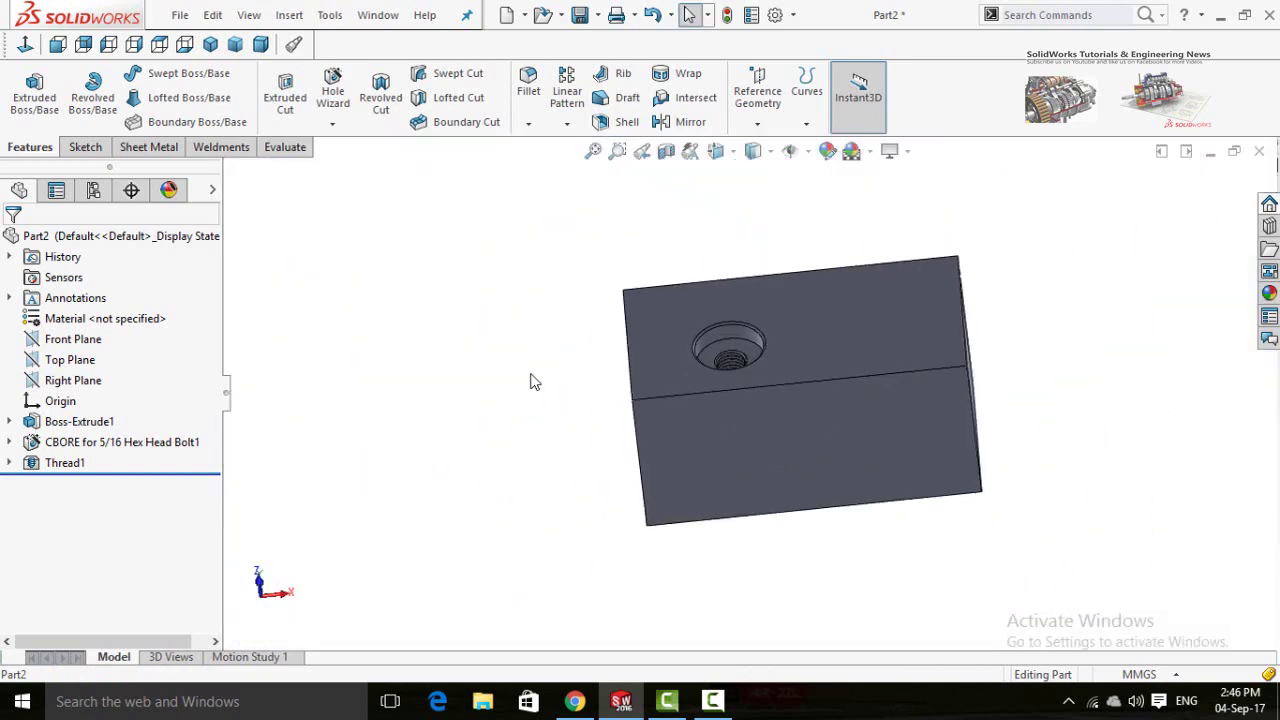
- Create a new part and sketch a circle about 42 mm in diameter on the Front Plane, centred on the origin
{"action": "key", "text": "ctrl+n"}
{"action": "double_click", "coordinate": [351, 284]}
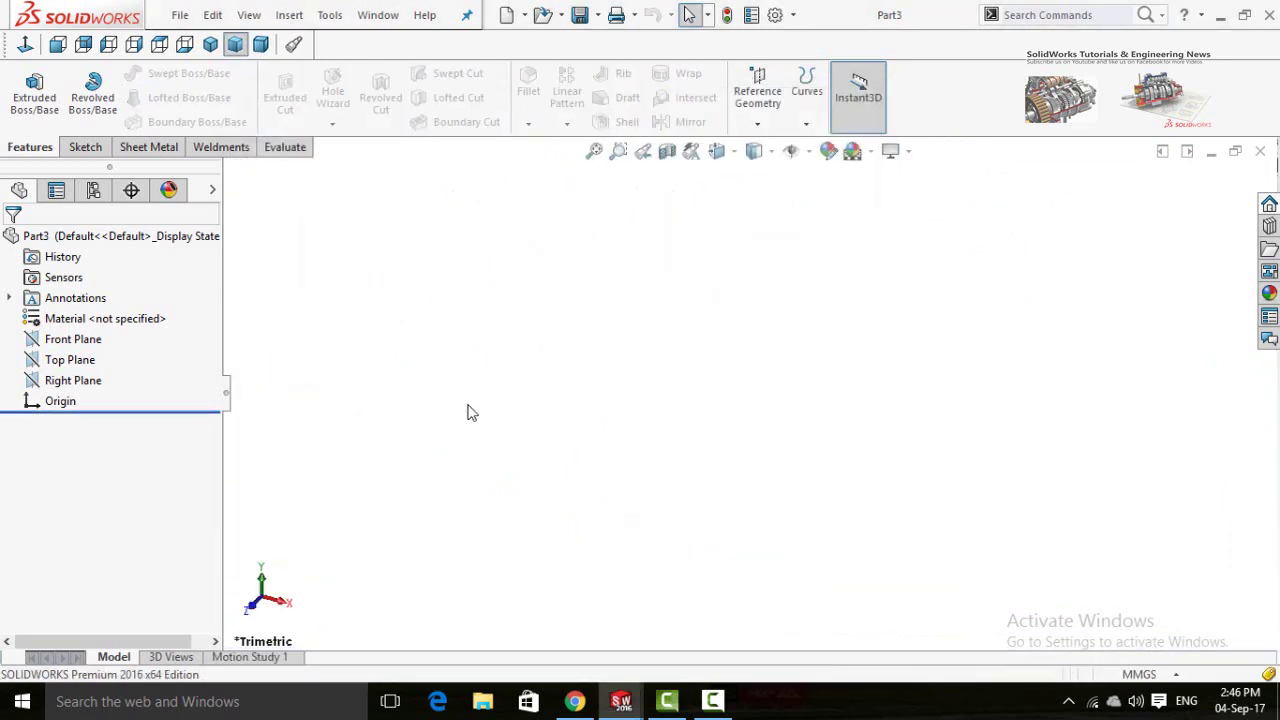
{"action": "left_click", "coordinate": [88, 340]}
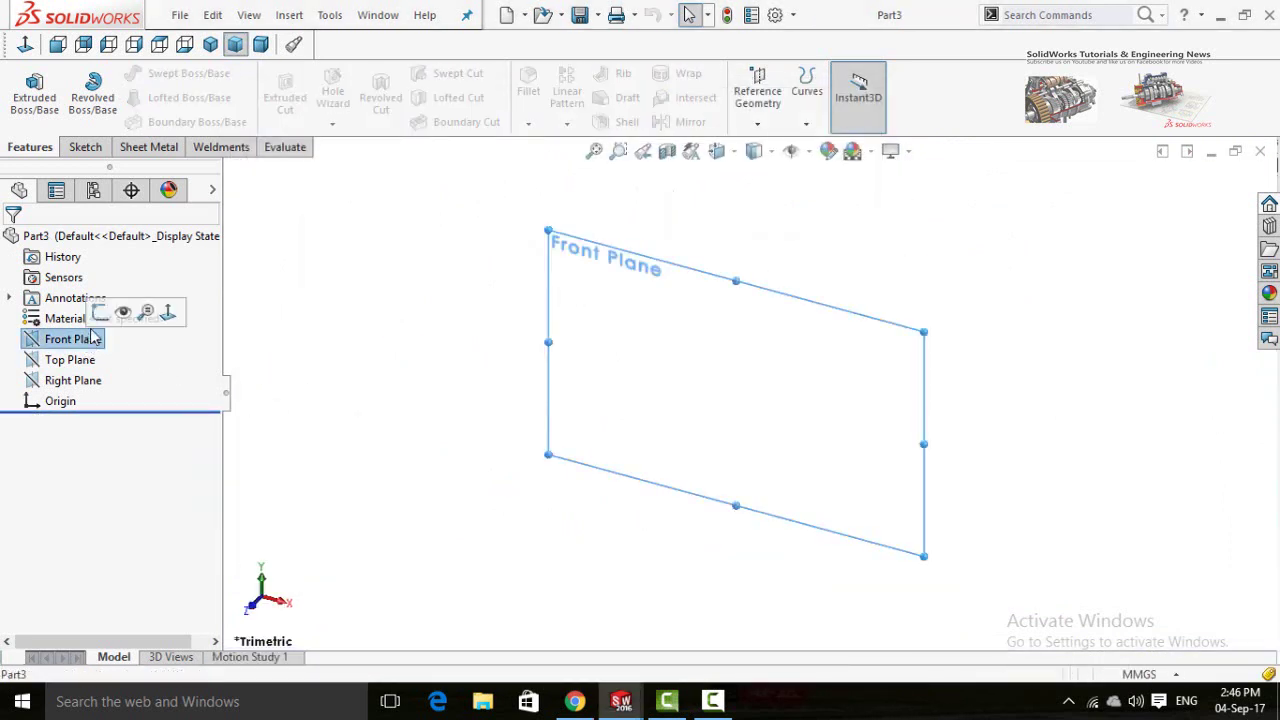
{"action": "left_click", "coordinate": [98, 312]}
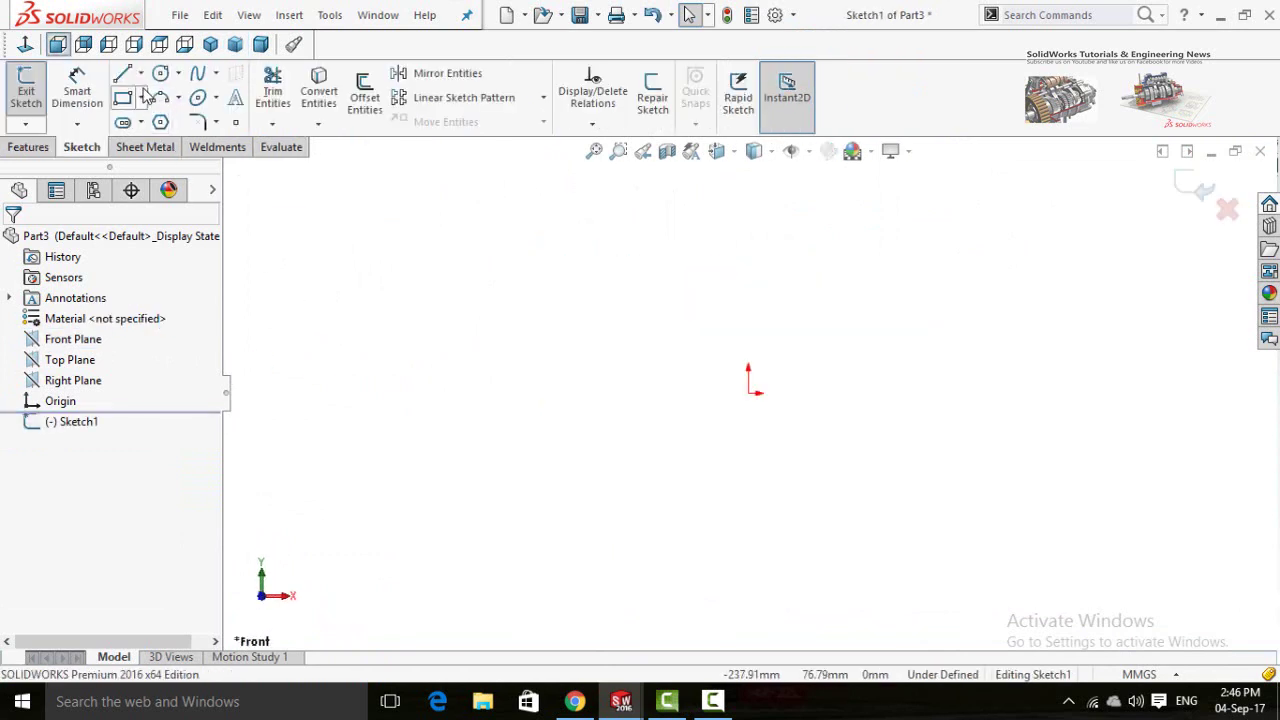
{"action": "left_click", "coordinate": [161, 75]}
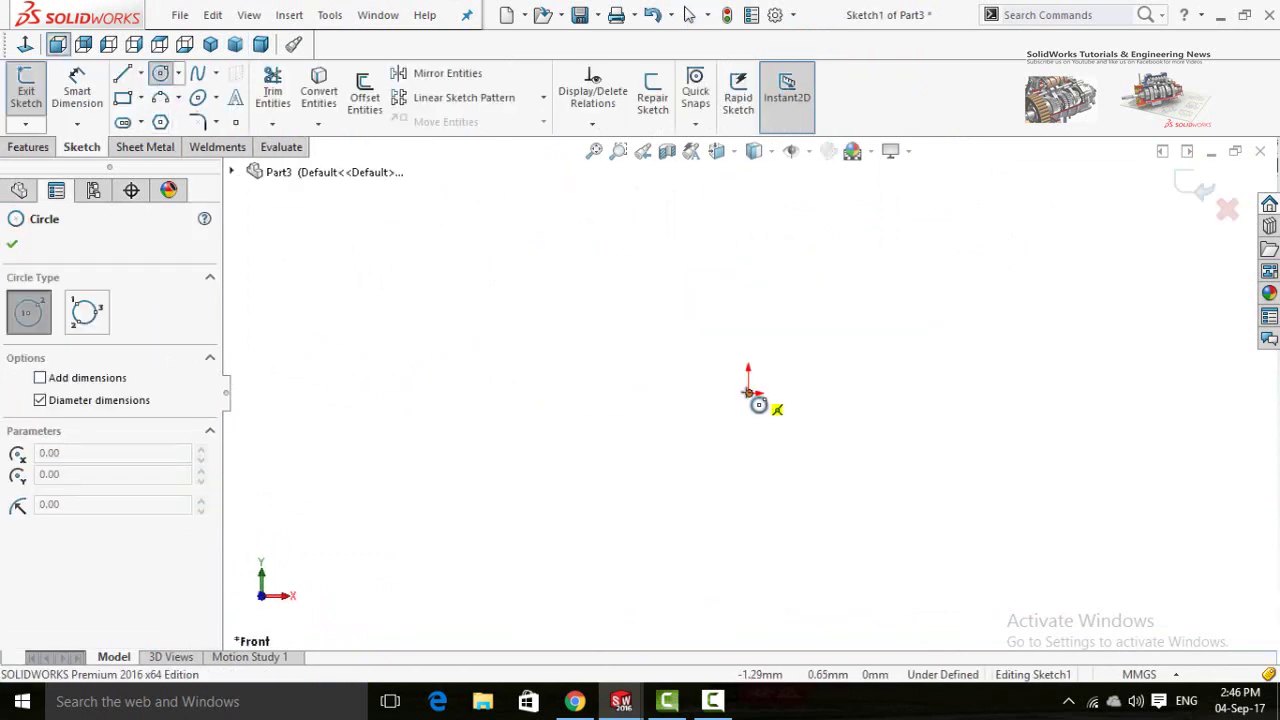
{"action": "left_click", "coordinate": [720, 428]}
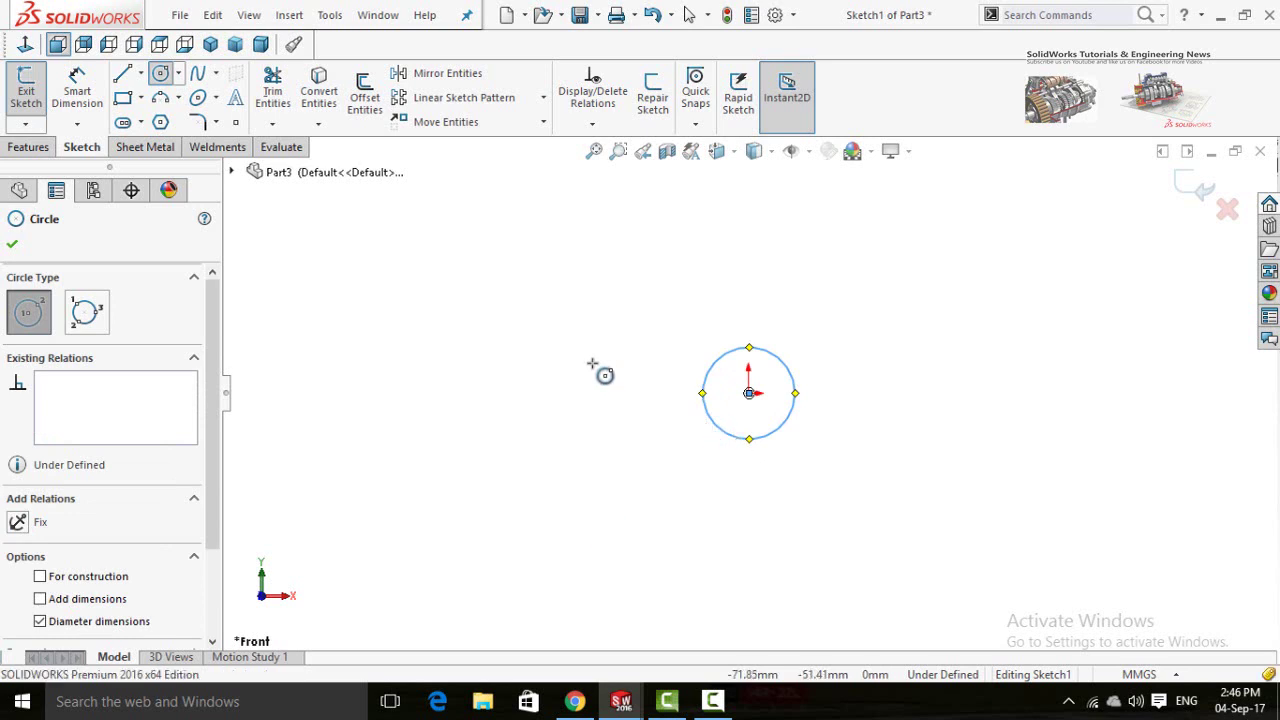
- Dimension the circle's diameter and set it to 5/16 in
{"action": "key", "text": "d"}
{"action": "left_click", "coordinate": [747, 440]}
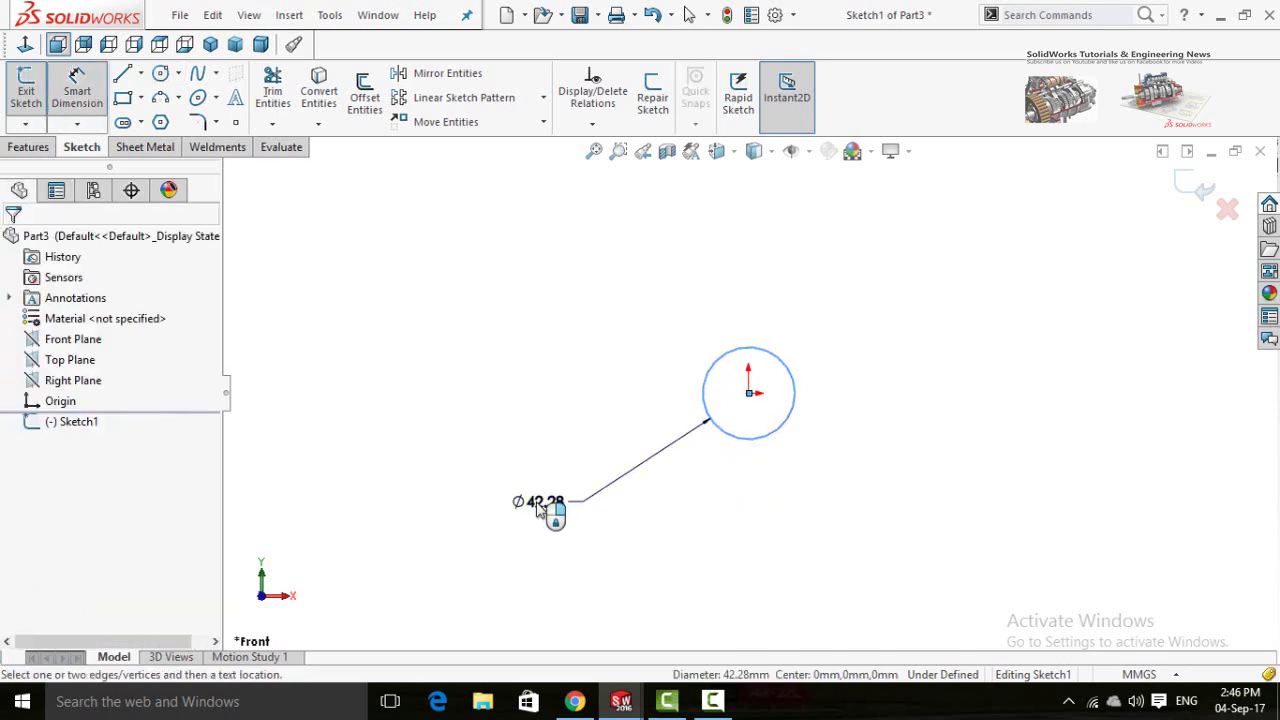
{"action": "left_click", "coordinate": [540, 510]}
{"action": "type", "text": "5"}
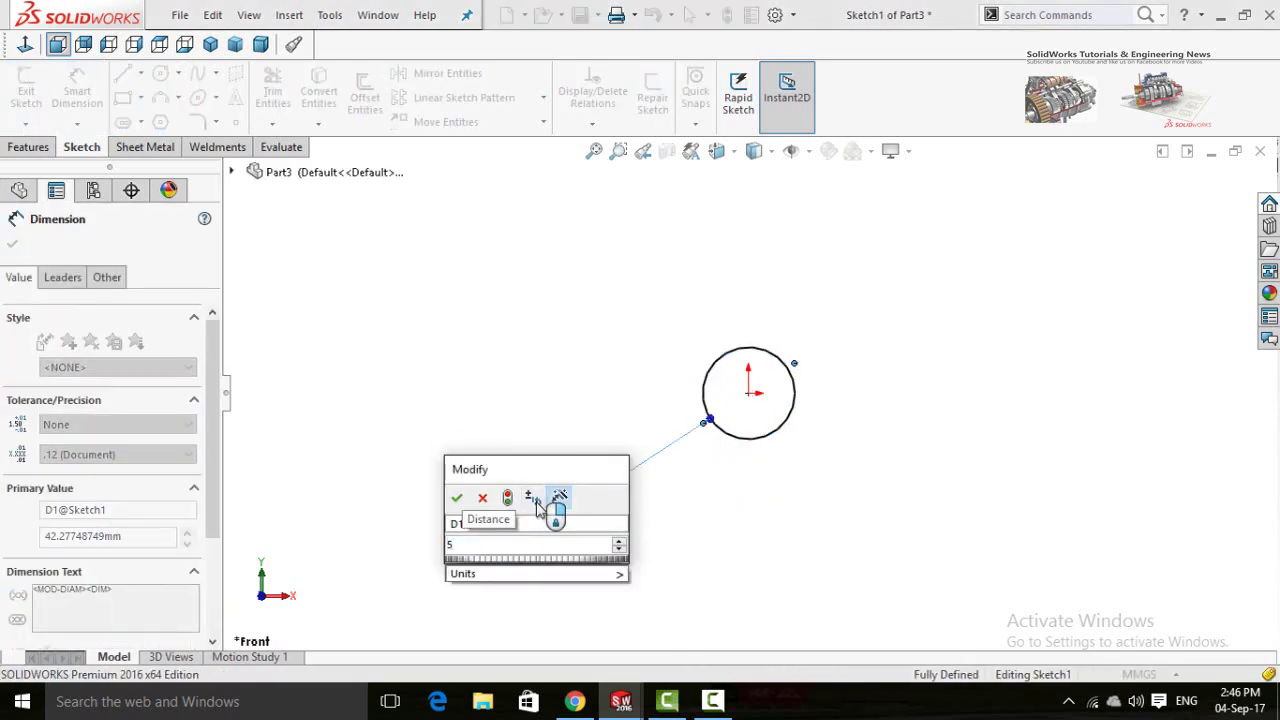
{"action": "type", "text": "in"}
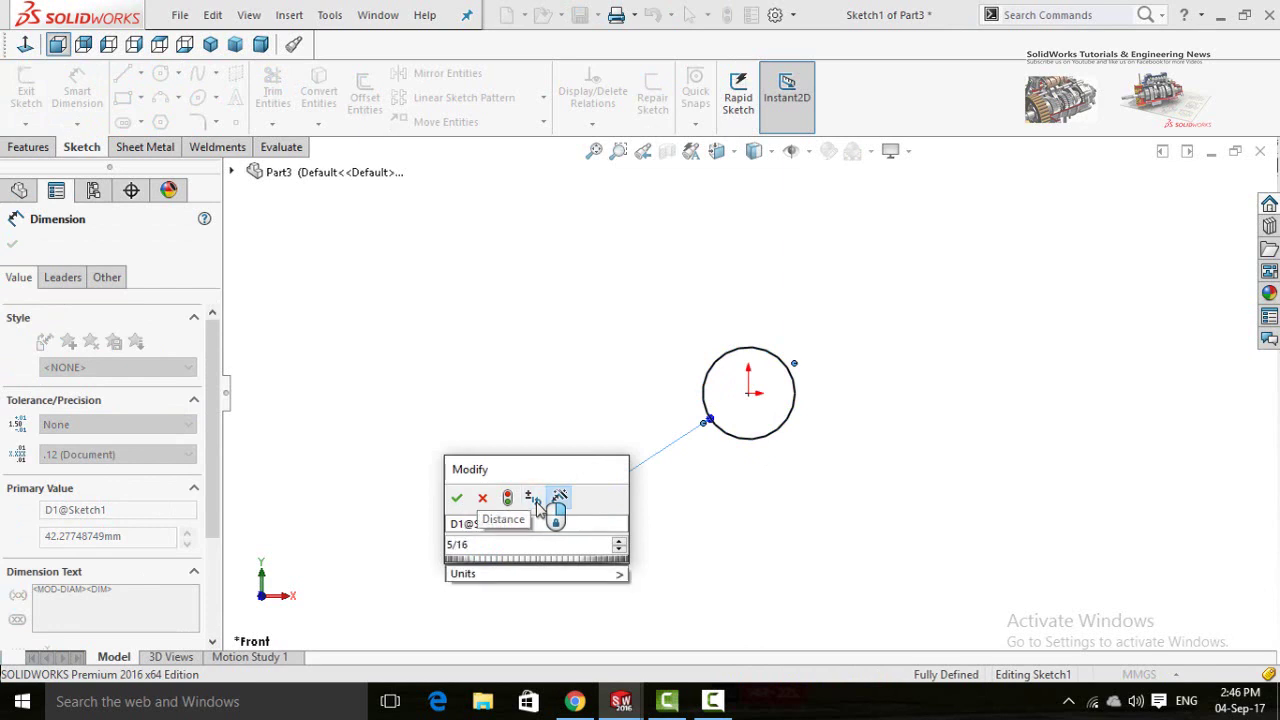
{"action": "key", "text": "Return"}
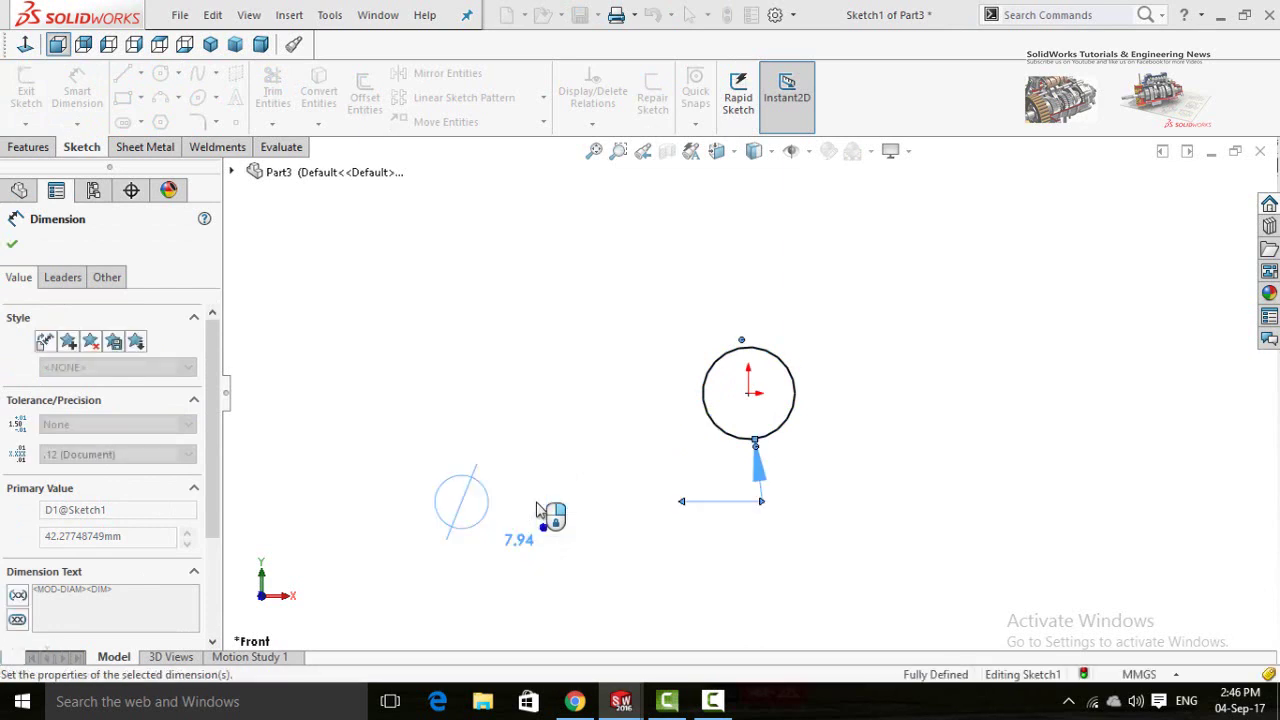
{"action": "left_click", "coordinate": [688, 587]}
{"action": "scroll", "coordinate": [770, 445], "scroll_direction": "down", "scroll_amount": 1}
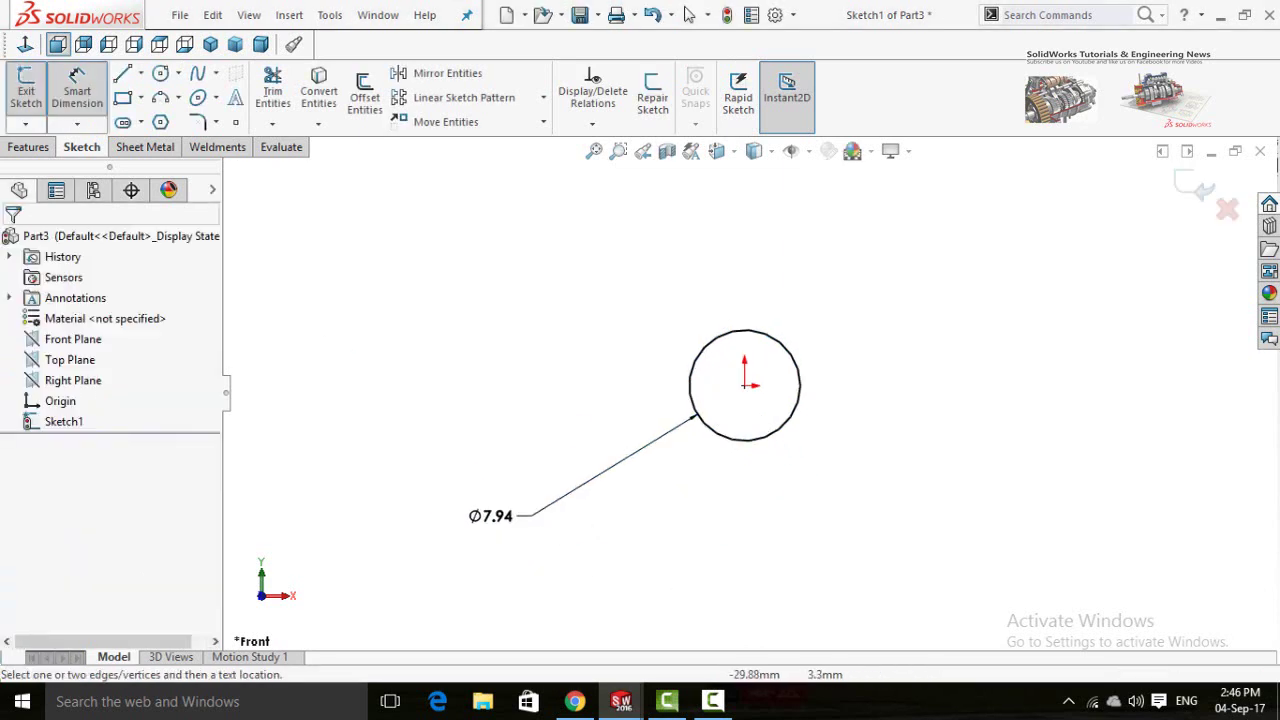
- Extrude the circle to a blind depth of 30 mm to form the bolt shank
{"action": "left_click", "coordinate": [29, 147]}
{"action": "left_click", "coordinate": [34, 97]}
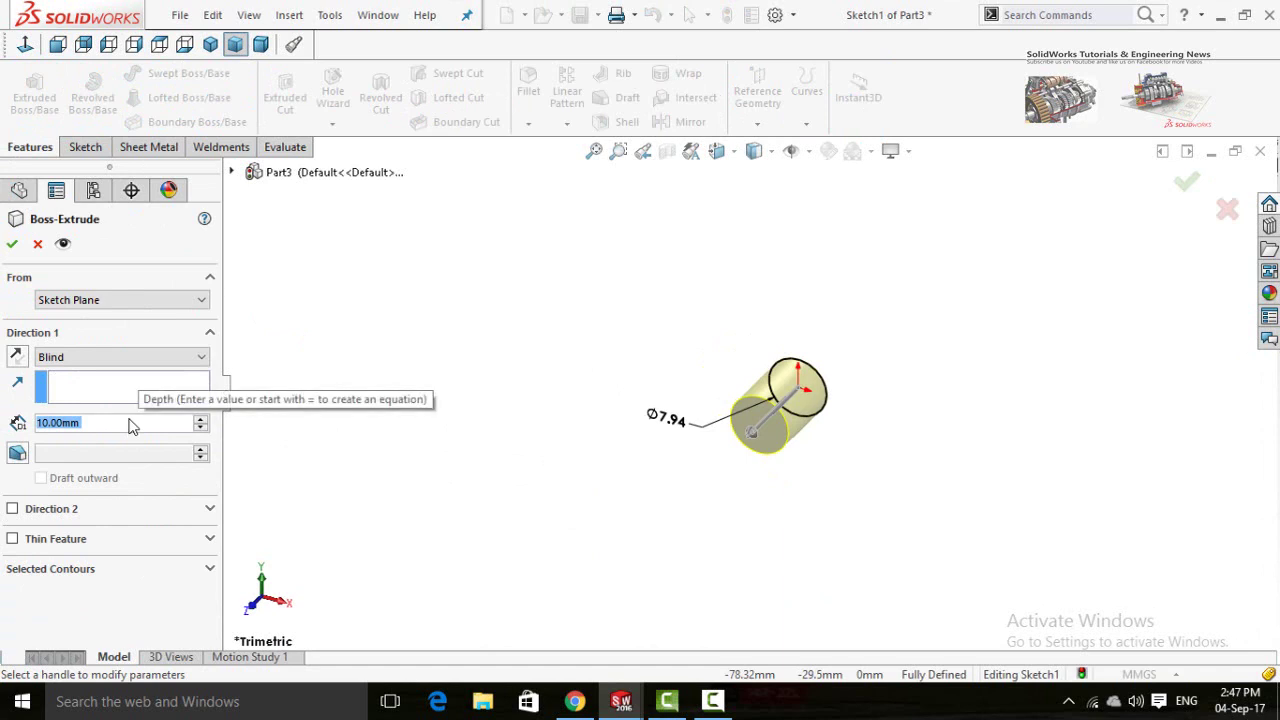
{"action": "type", "text": "30"}
{"action": "key", "text": "Return"}
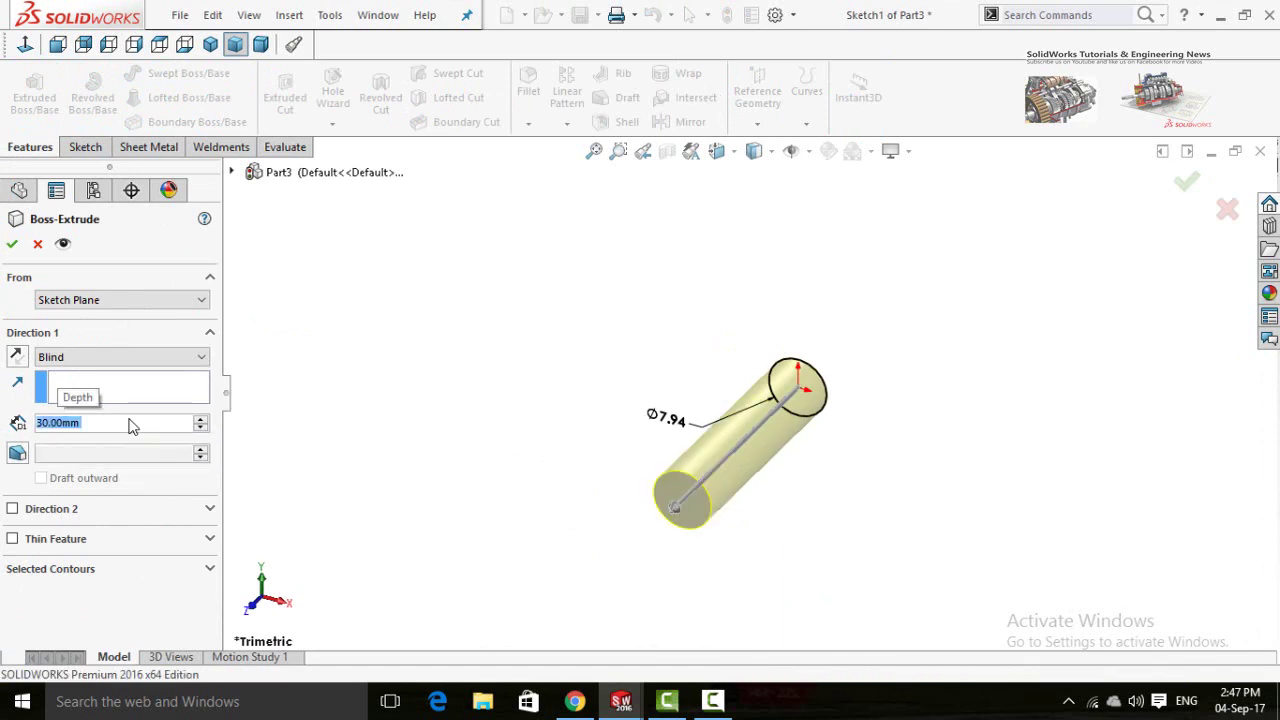
{"action": "key", "text": "Return"}
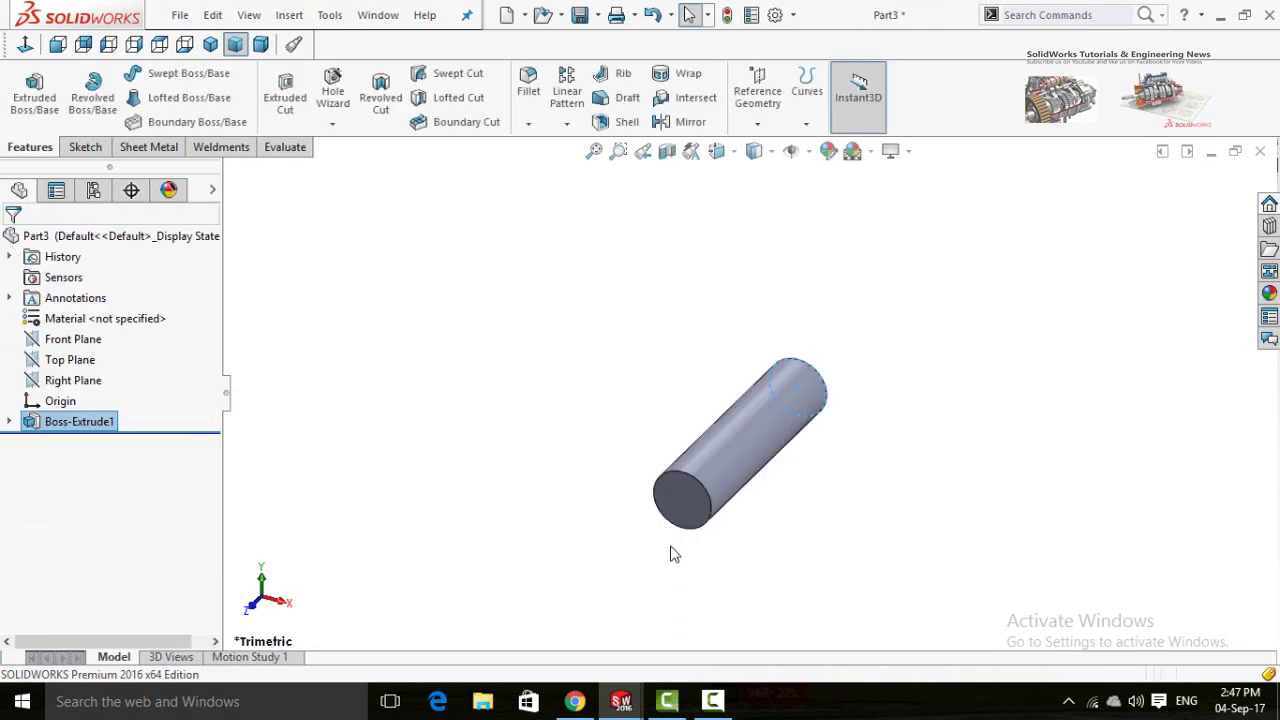
- Sketch a six-sided polygon on the shank's front end face, centred on the origin, with an inscribed circle about 12.5 mm in diameter
{"action": "left_click", "coordinate": [677, 498]}
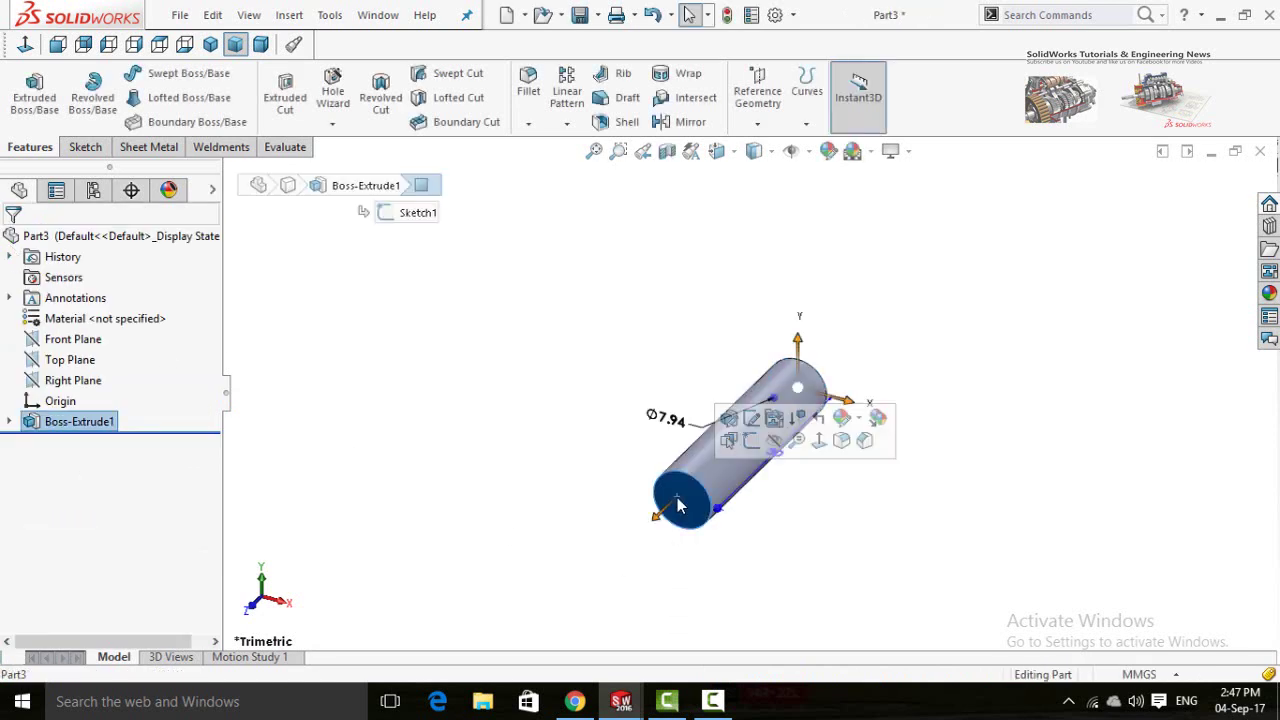
{"action": "left_click", "coordinate": [751, 442]}
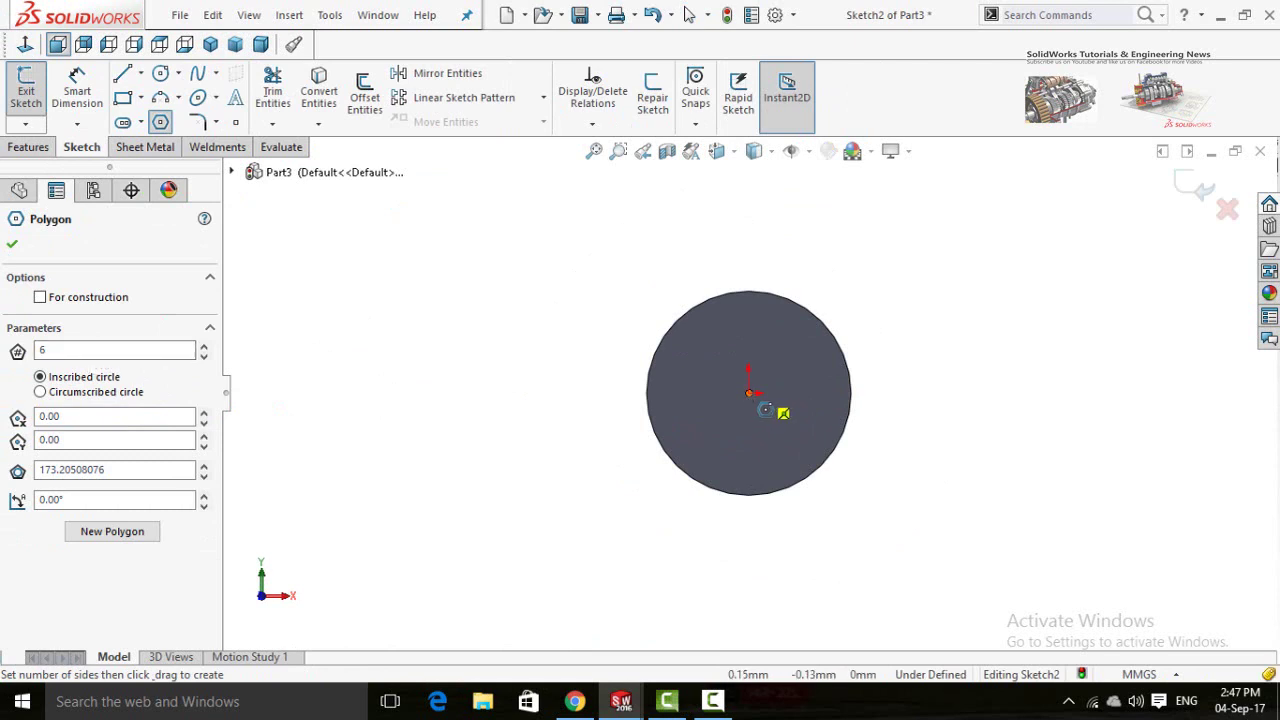
{"action": "left_click", "coordinate": [750, 393]}
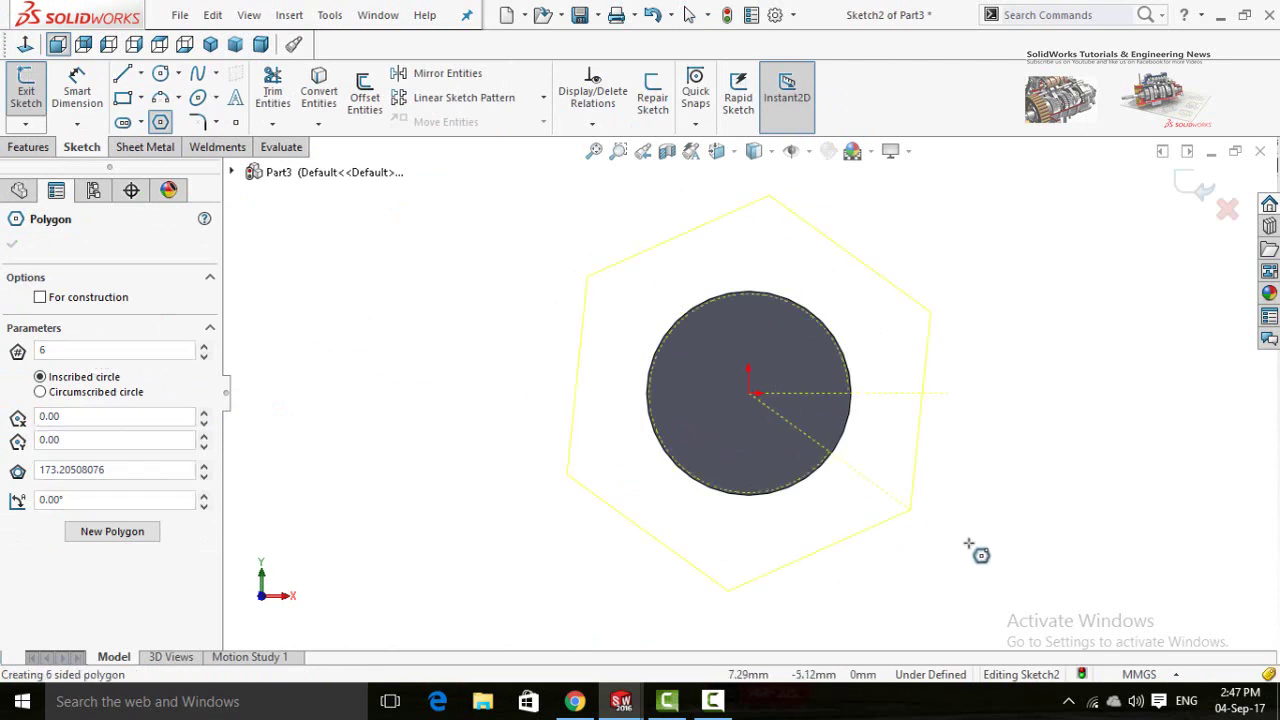
{"action": "left_click", "coordinate": [890, 513]}
- Dimension the hexagon's inscribed circle and set its diameter to 16 mm
{"action": "right_click_drag", "start_coordinate": [1014, 523], "coordinate": [1014, 374]}
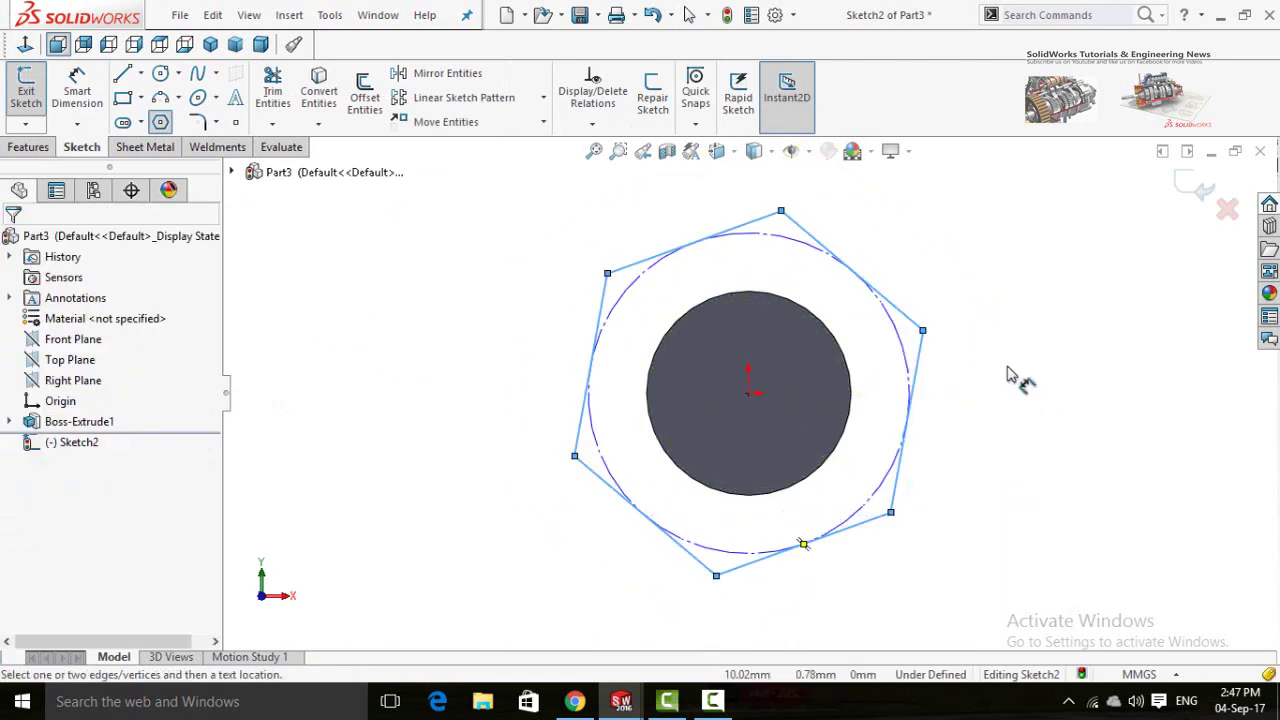
{"action": "scroll", "coordinate": [905, 465], "scroll_direction": "up", "scroll_amount": 3}
{"action": "scroll", "coordinate": [820, 458], "scroll_direction": "down", "scroll_amount": 1}
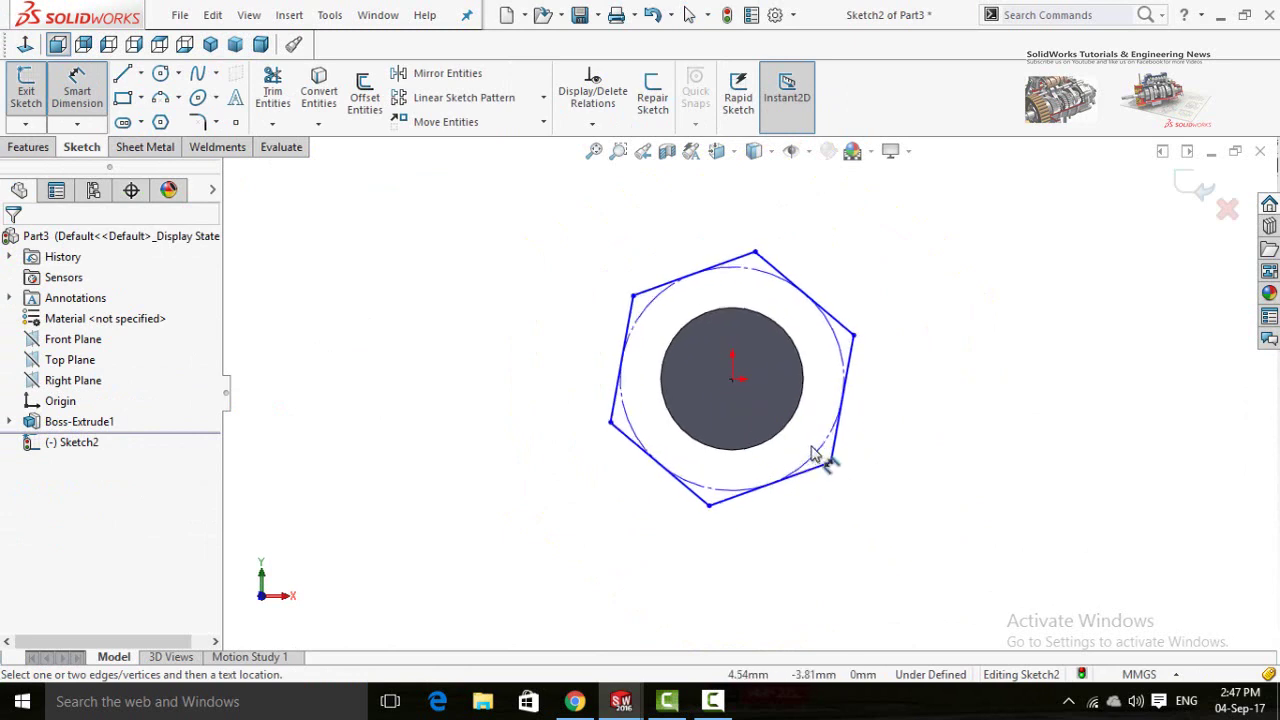
{"action": "left_click", "coordinate": [820, 460]}
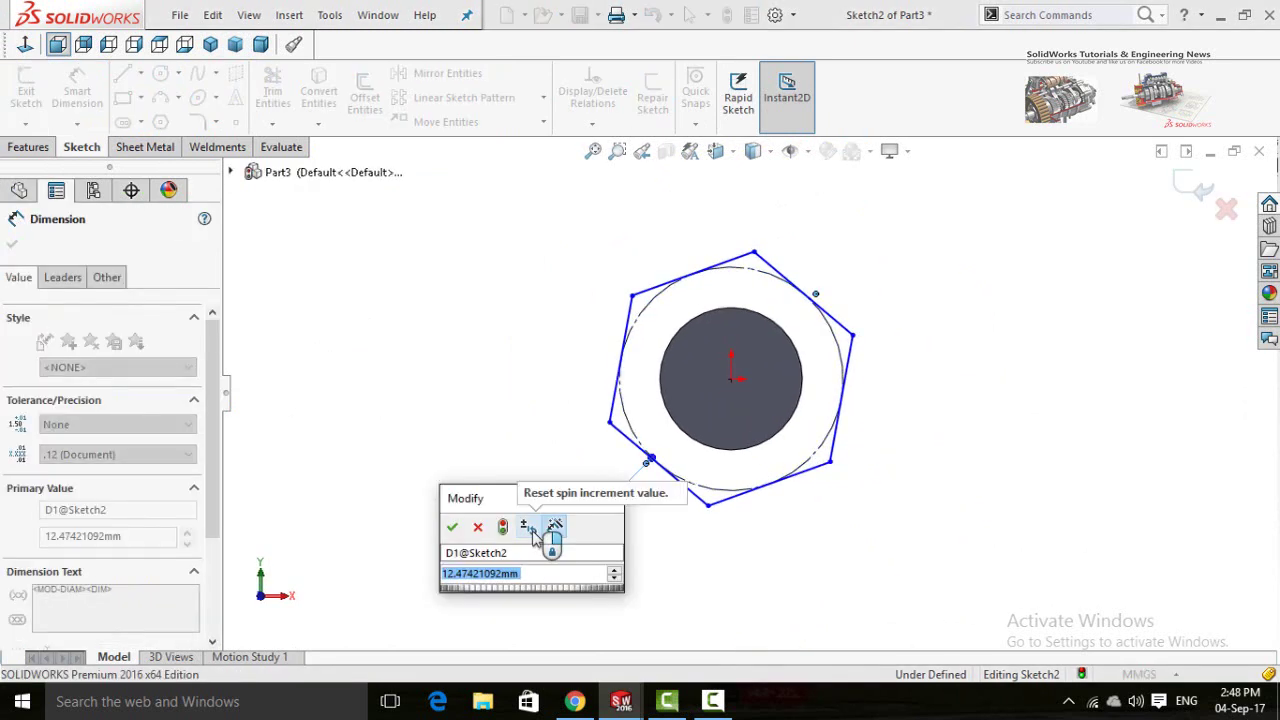
{"action": "type", "text": "15"}
{"action": "key", "text": "Return"}
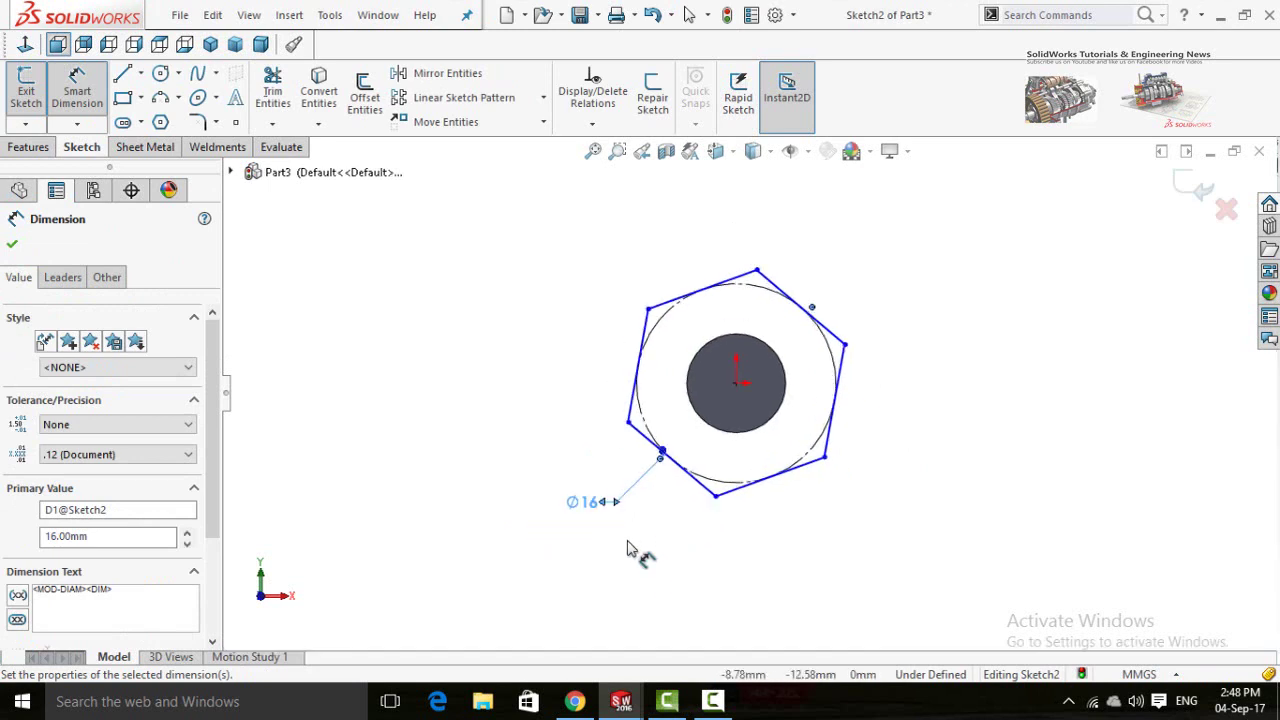
- Extrude the hexagon to a blind depth of 10 mm, merged with the shank, to form the bolt head
{"action": "middle_click_drag", "start_coordinate": [634, 551], "coordinate": [674, 503]}
{"action": "left_click", "coordinate": [29, 147]}
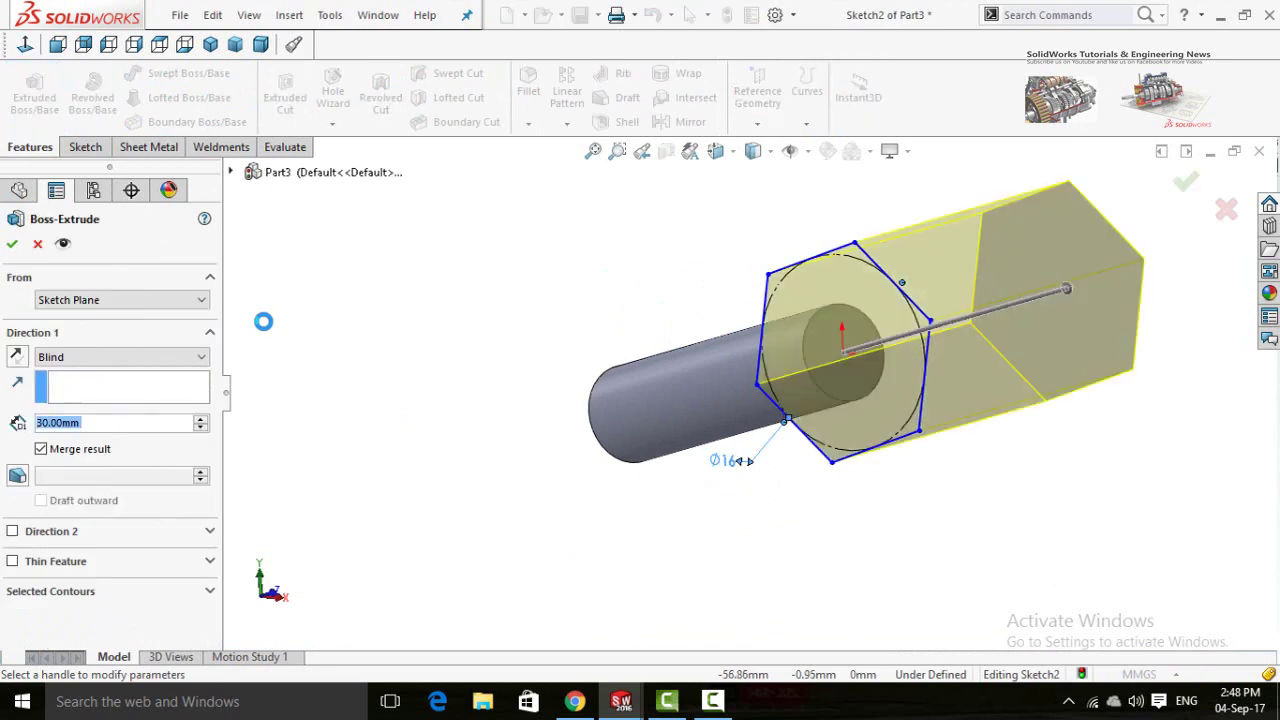
{"action": "type", "text": "10"}
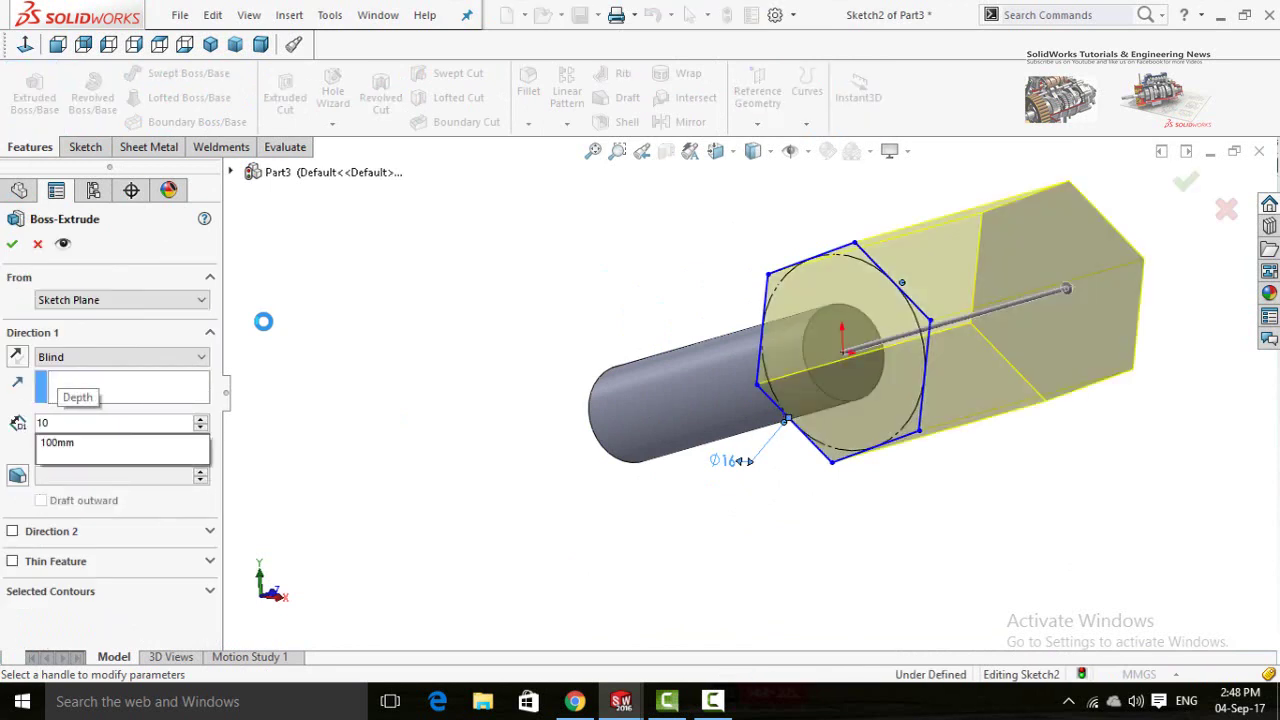
{"action": "key", "text": "Return"}
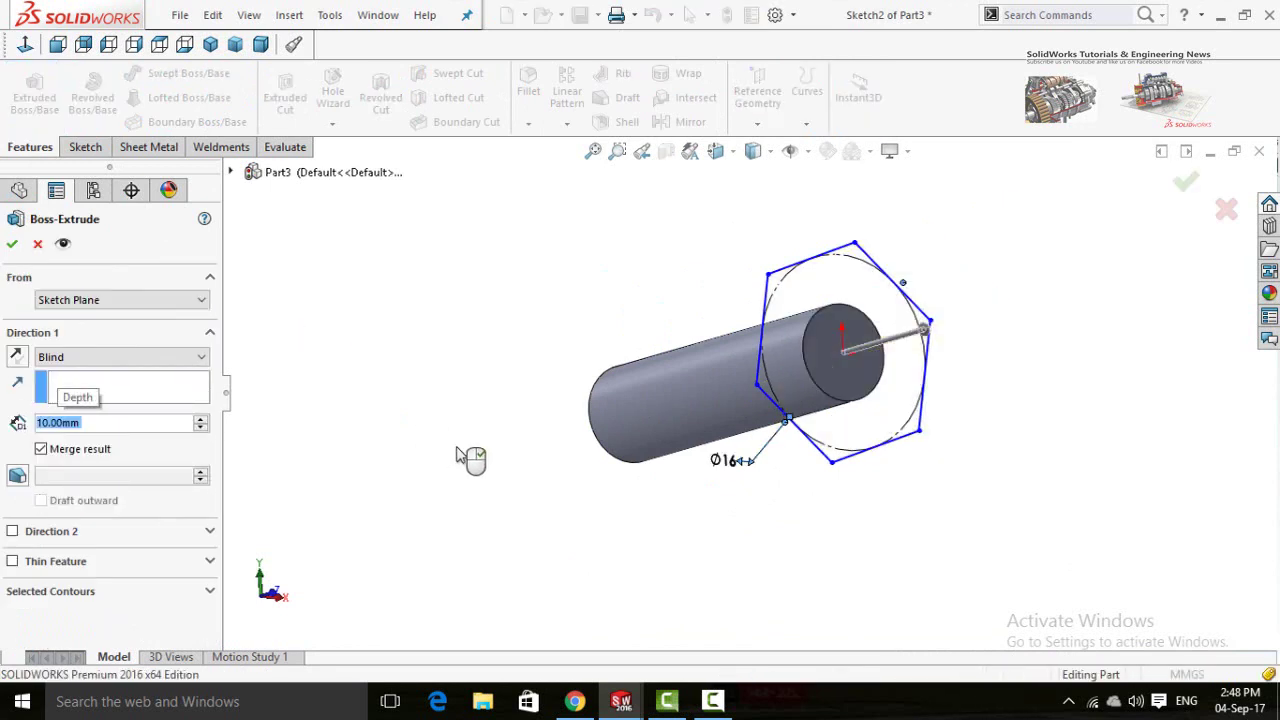
{"action": "mouse_move", "coordinate": [443, 417]}
{"action": "middle_mouse_down"}
{"action": "mouse_move", "coordinate": [523, 403]}
{"action": "mouse_move", "coordinate": [491, 311]}
{"action": "mouse_move", "coordinate": [600, 511]}
{"action": "mouse_move", "coordinate": [778, 367]}
{"action": "mouse_move", "coordinate": [614, 326]}
{"action": "mouse_move", "coordinate": [737, 423]}
{"action": "mouse_move", "coordinate": [596, 432]}
{"action": "middle_mouse_up"}
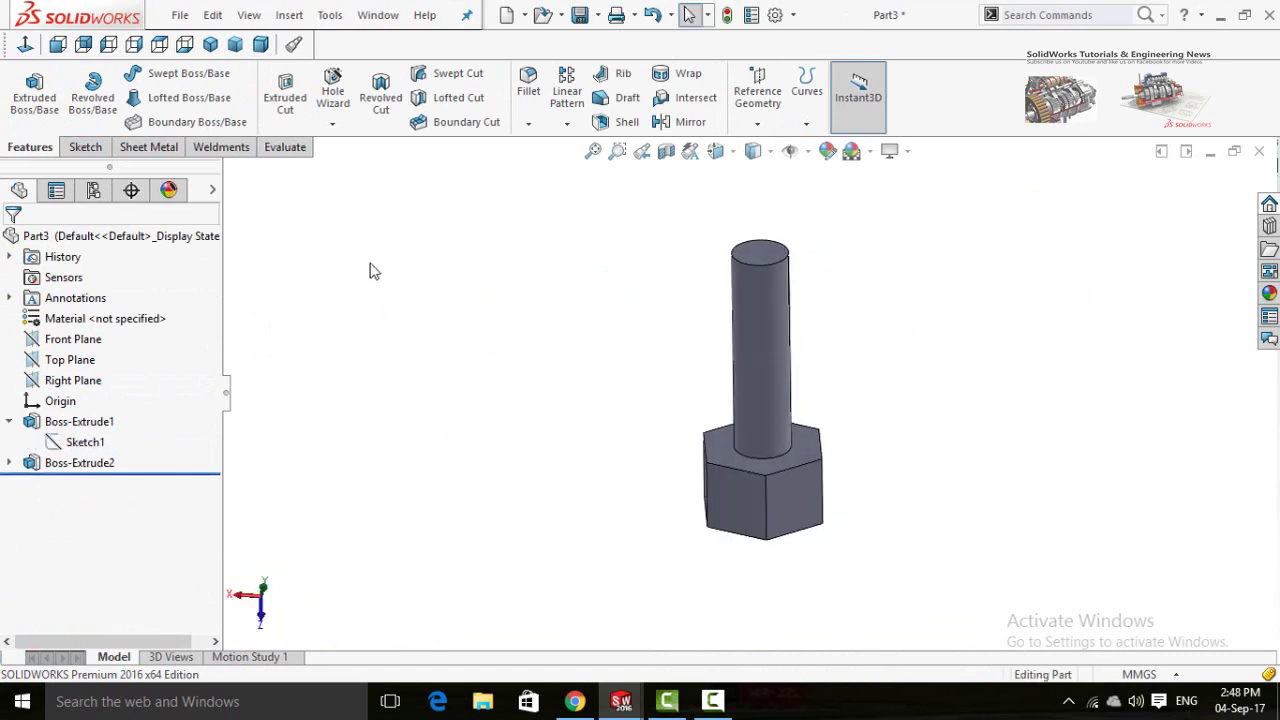
- Start a Thread on the circular edge at the free end of the bolt shank
{"action": "left_click", "coordinate": [333, 126]}
{"action": "left_click", "coordinate": [363, 170]}
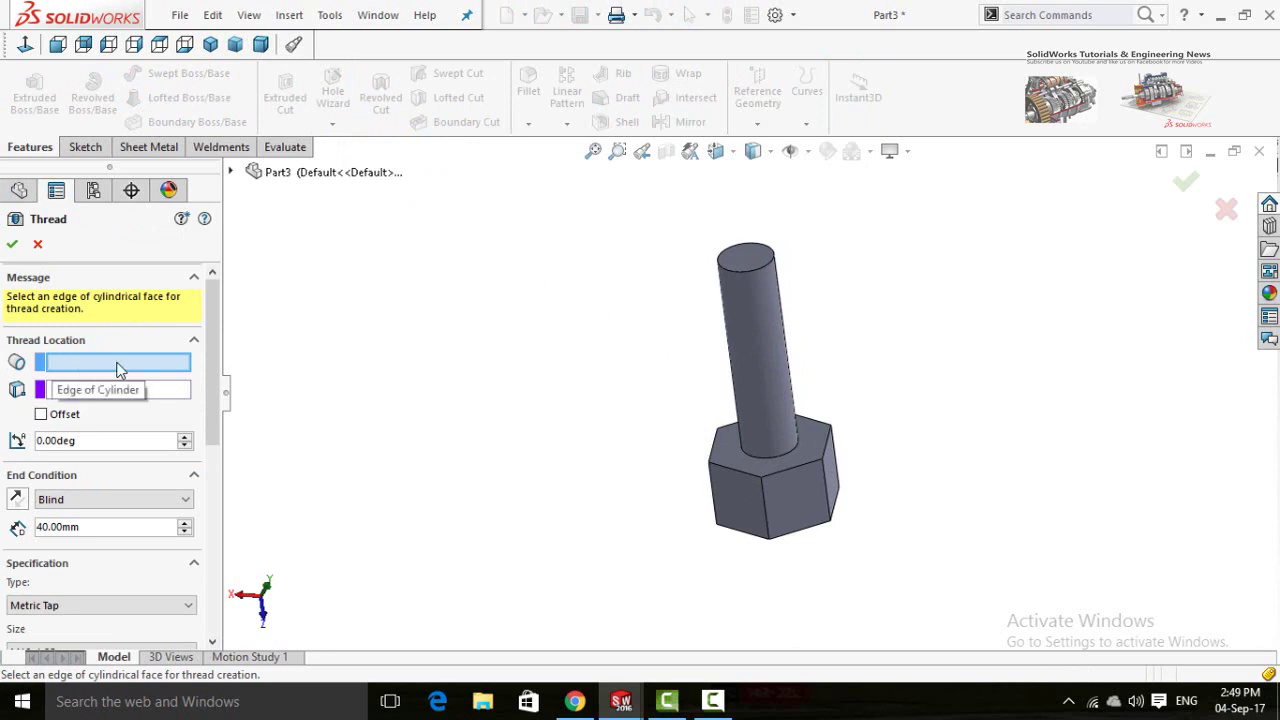
{"action": "left_click", "coordinate": [732, 270]}
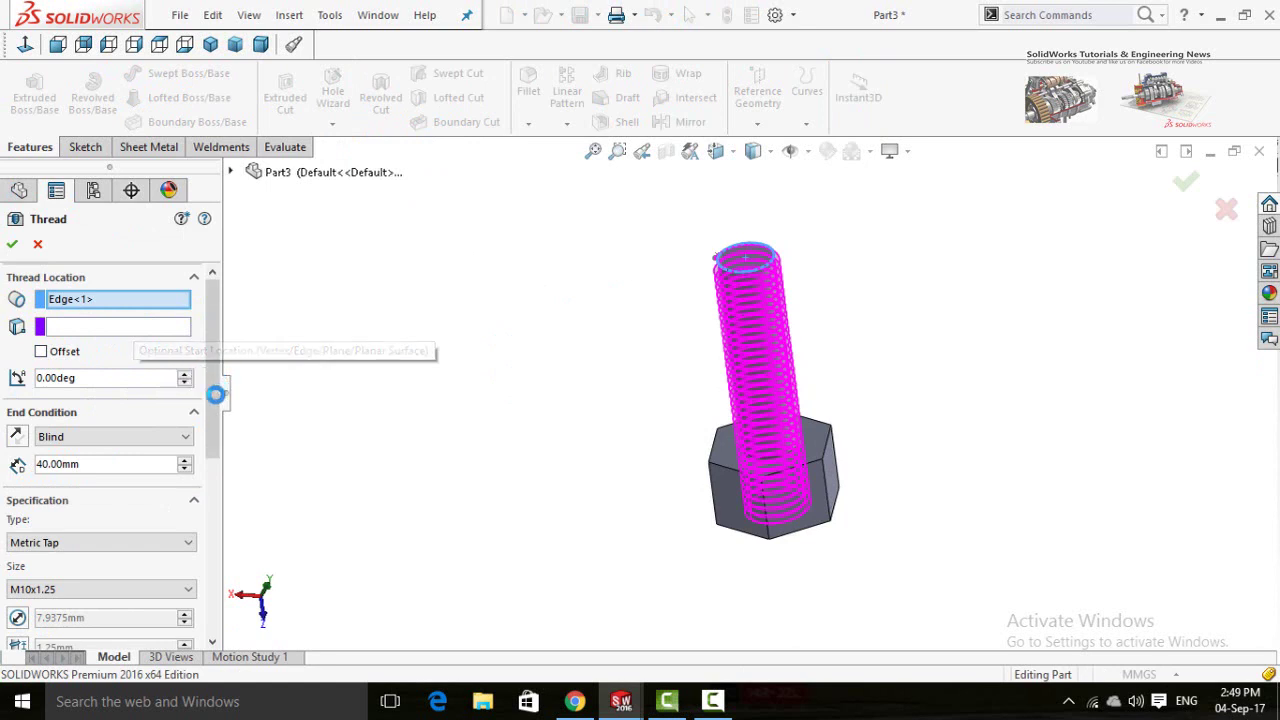
- Set the bolt thread's blind depth to 30 mm
{"action": "scroll", "coordinate": [212, 385], "scroll_direction": "down", "scroll_amount": 3}
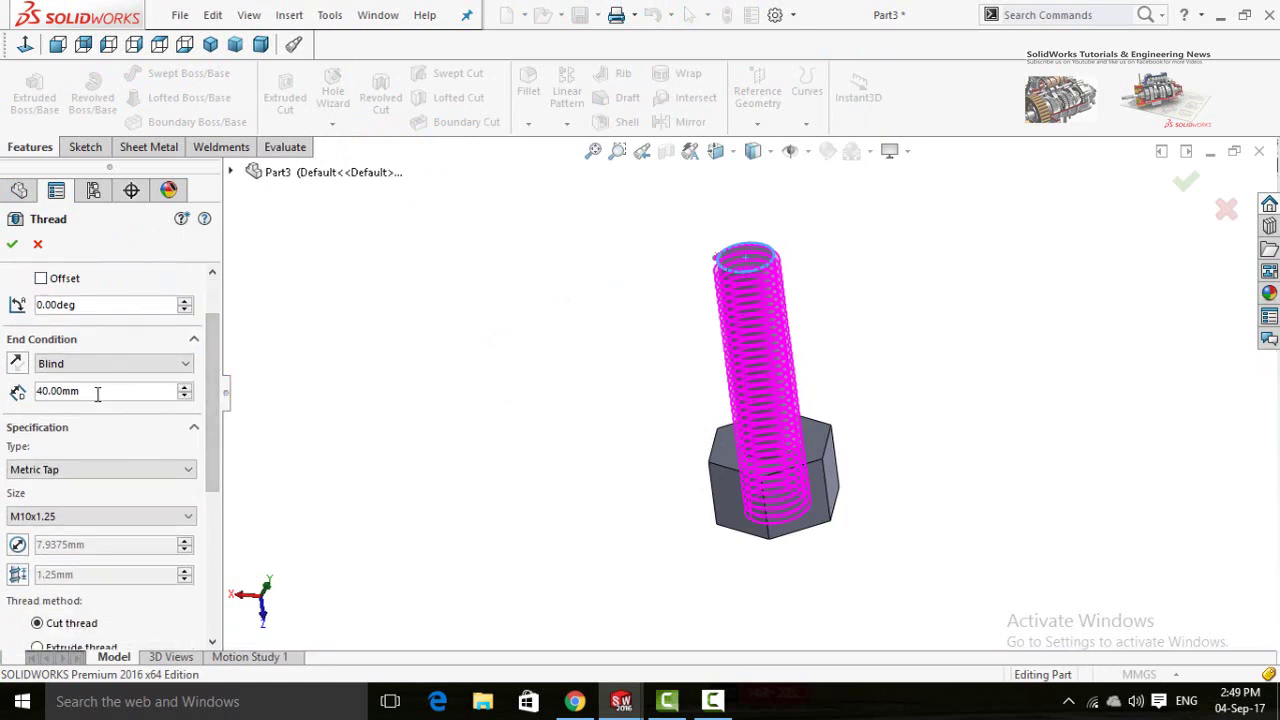
{"action": "double_click", "coordinate": [97, 391]}
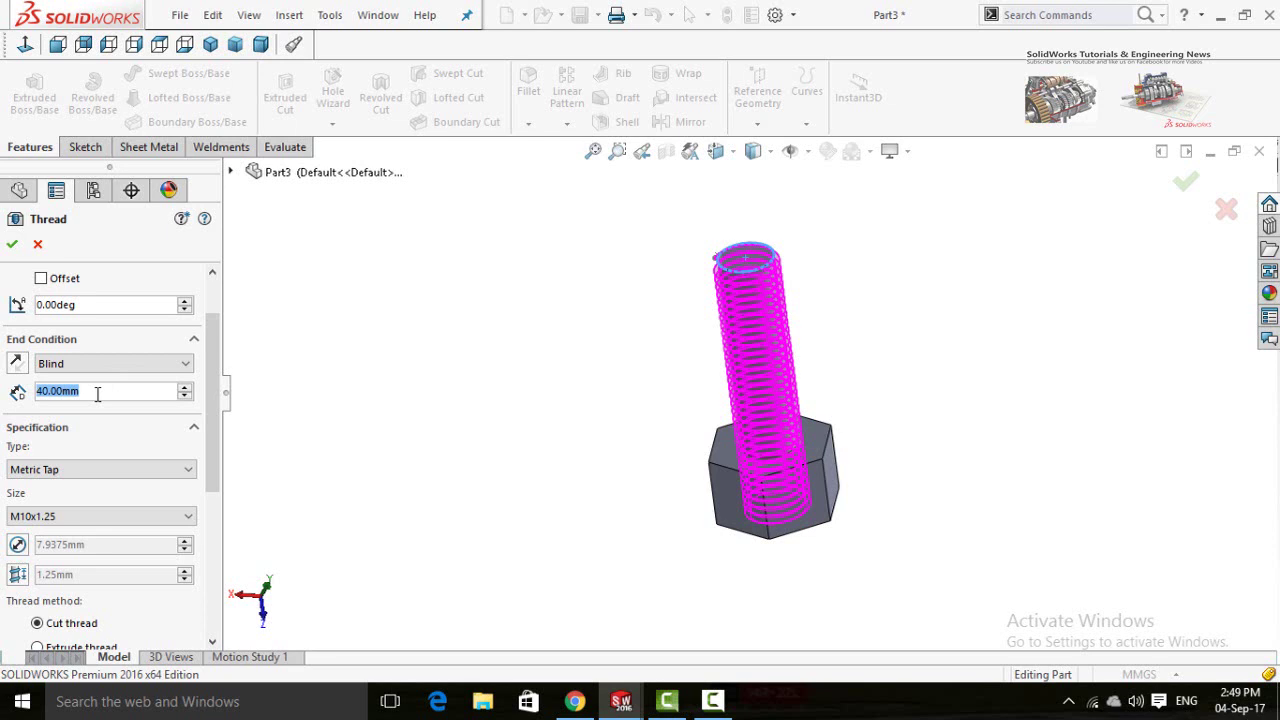
{"action": "type", "text": "30"}
{"action": "key", "text": "Return"}
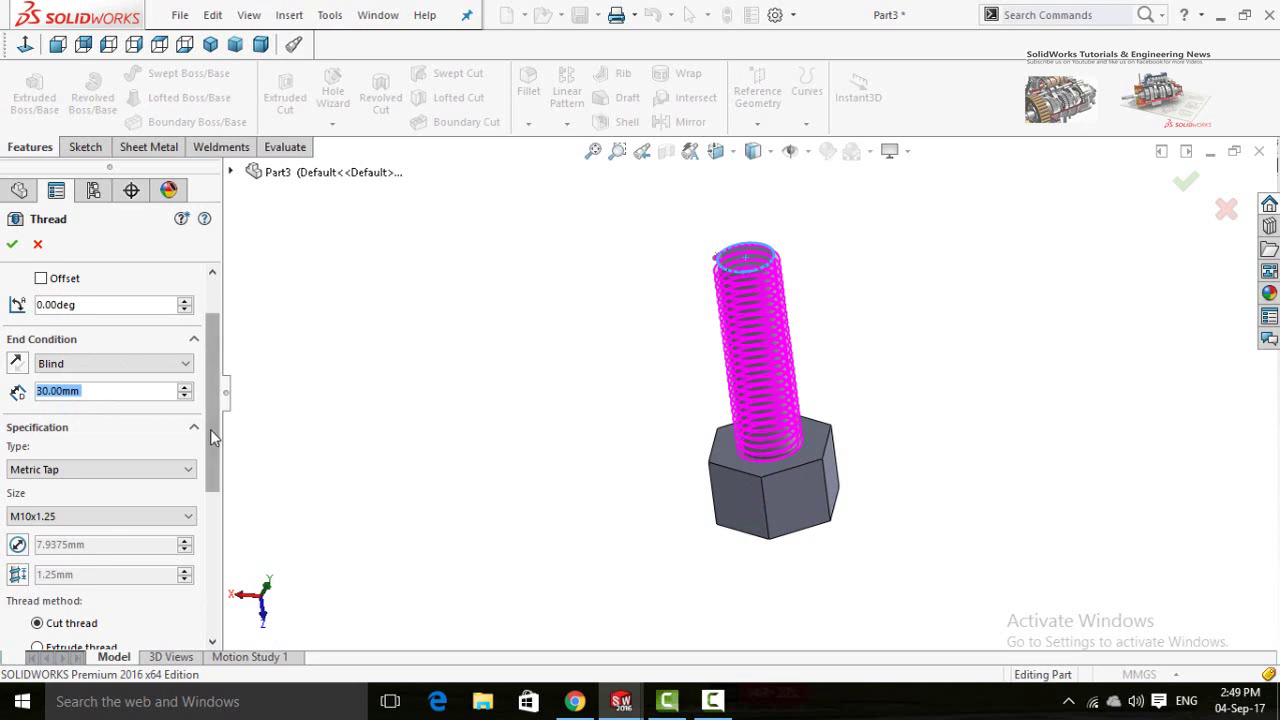
{"action": "scroll", "coordinate": [210, 455], "scroll_direction": "down", "scroll_amount": 3}
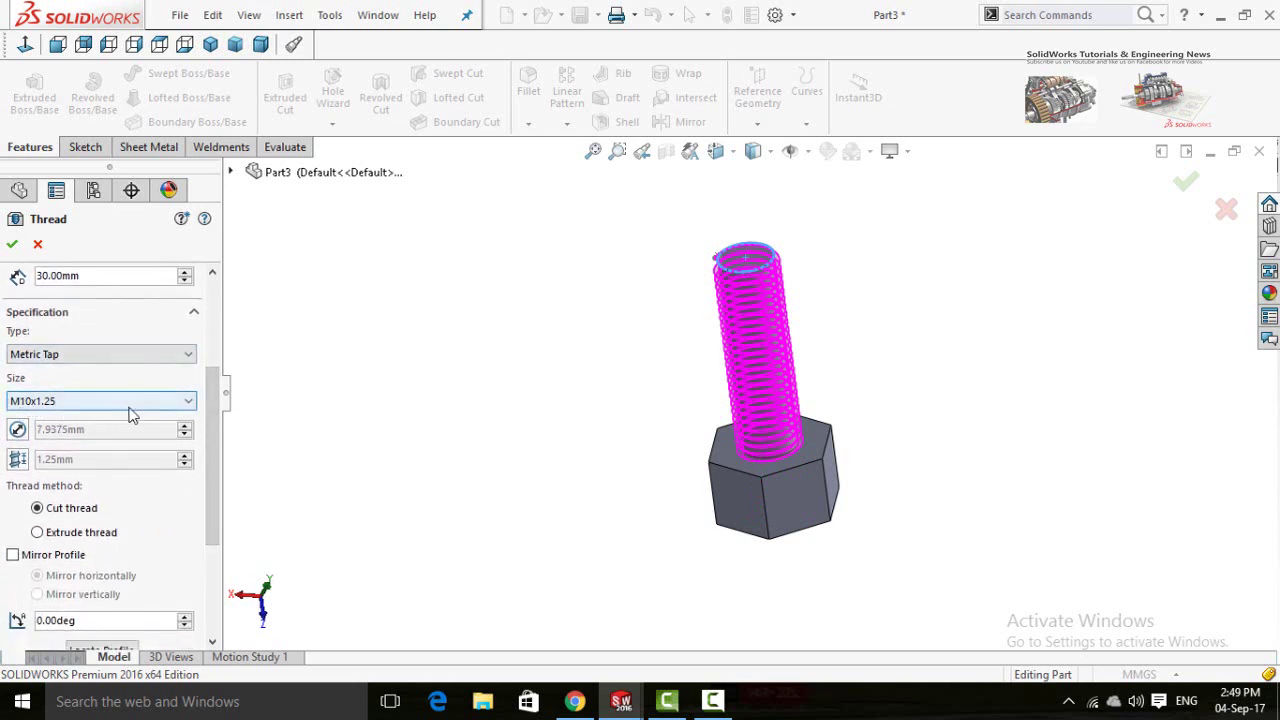
- Switch the bolt's thread method to Extrude thread and create the thread on the shank
{"action": "left_click_drag", "start_coordinate": [217, 452], "coordinate": [216, 488]}
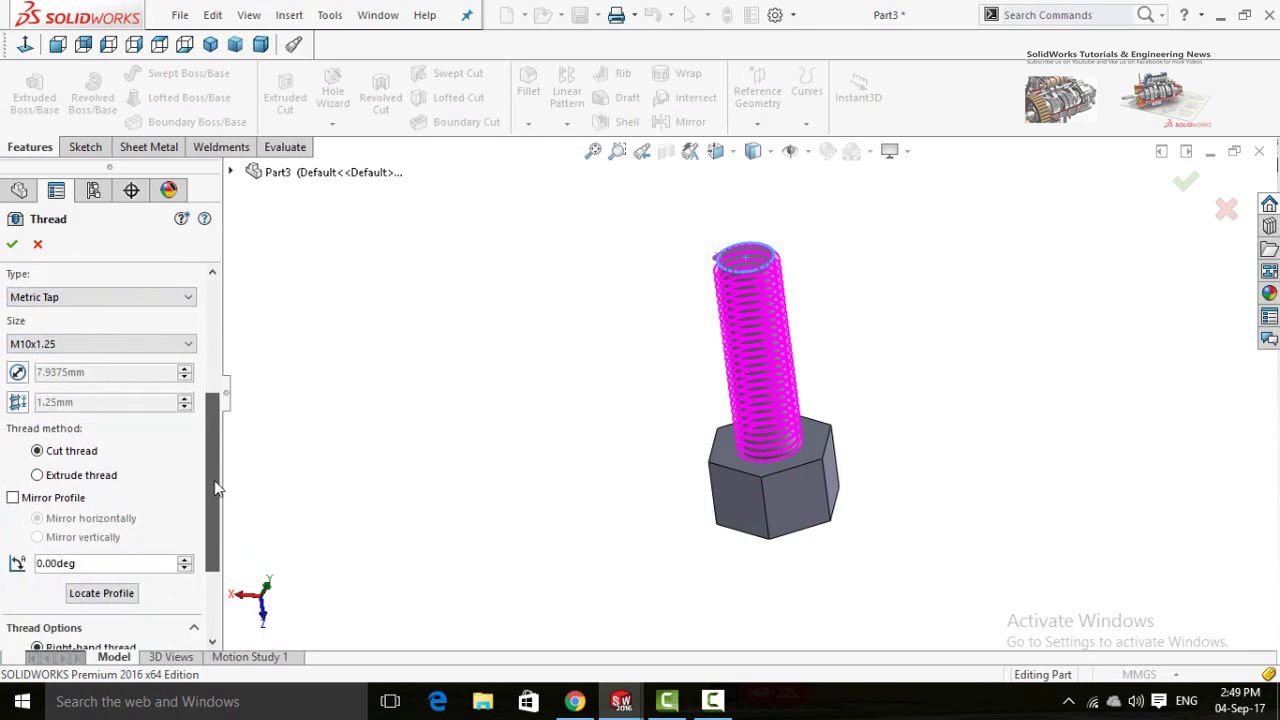
{"action": "scroll", "coordinate": [212, 497], "scroll_direction": "down", "scroll_amount": 3}
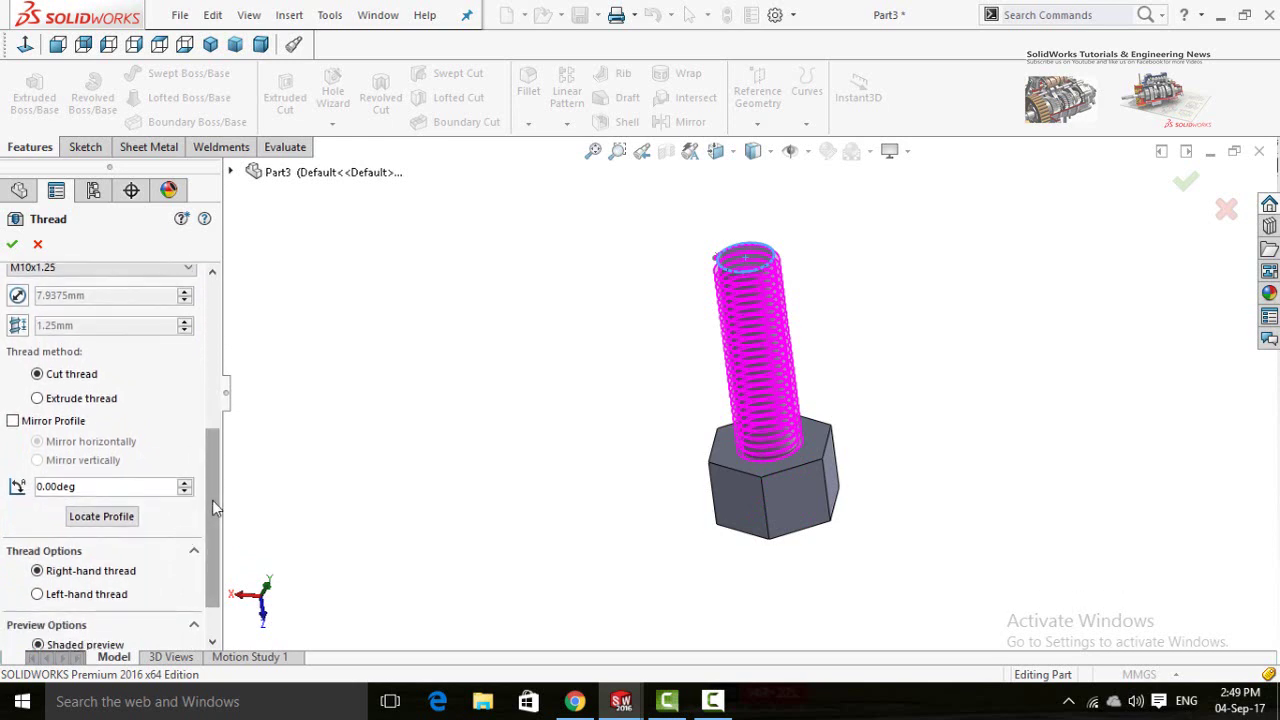
{"action": "scroll", "coordinate": [212, 500], "scroll_direction": "down", "scroll_amount": 2}
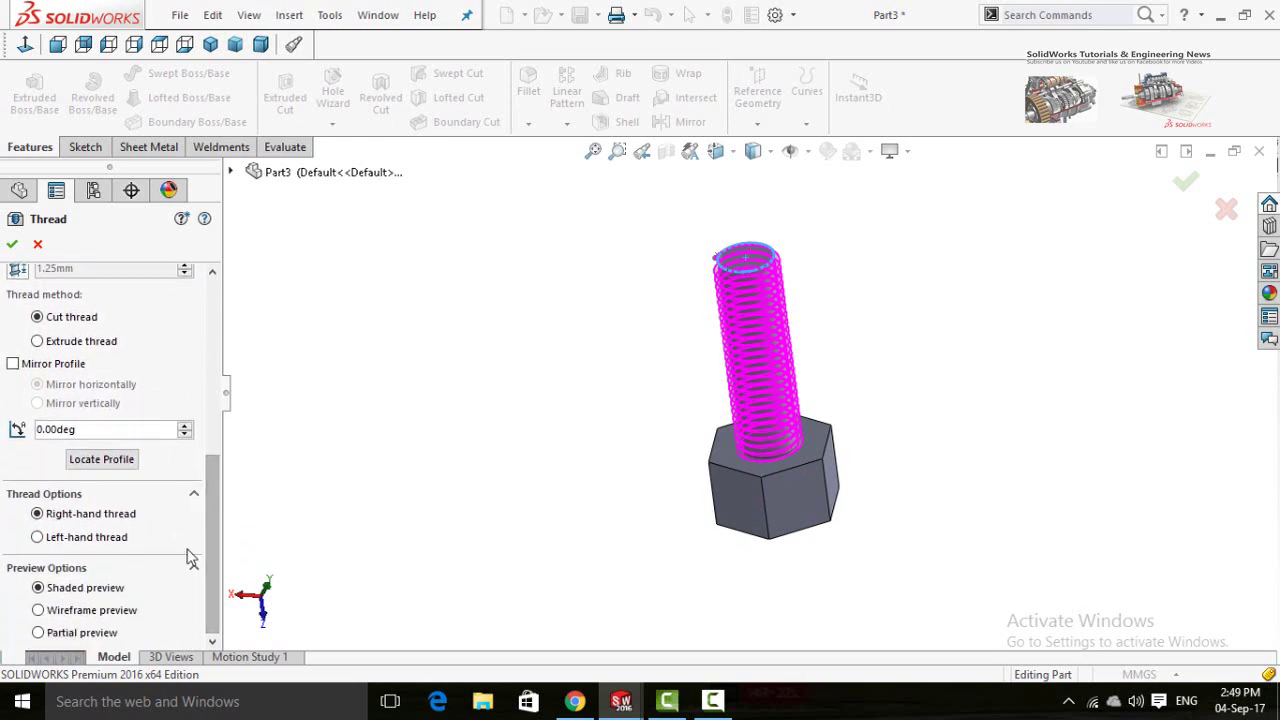
{"action": "left_click", "coordinate": [64, 342]}
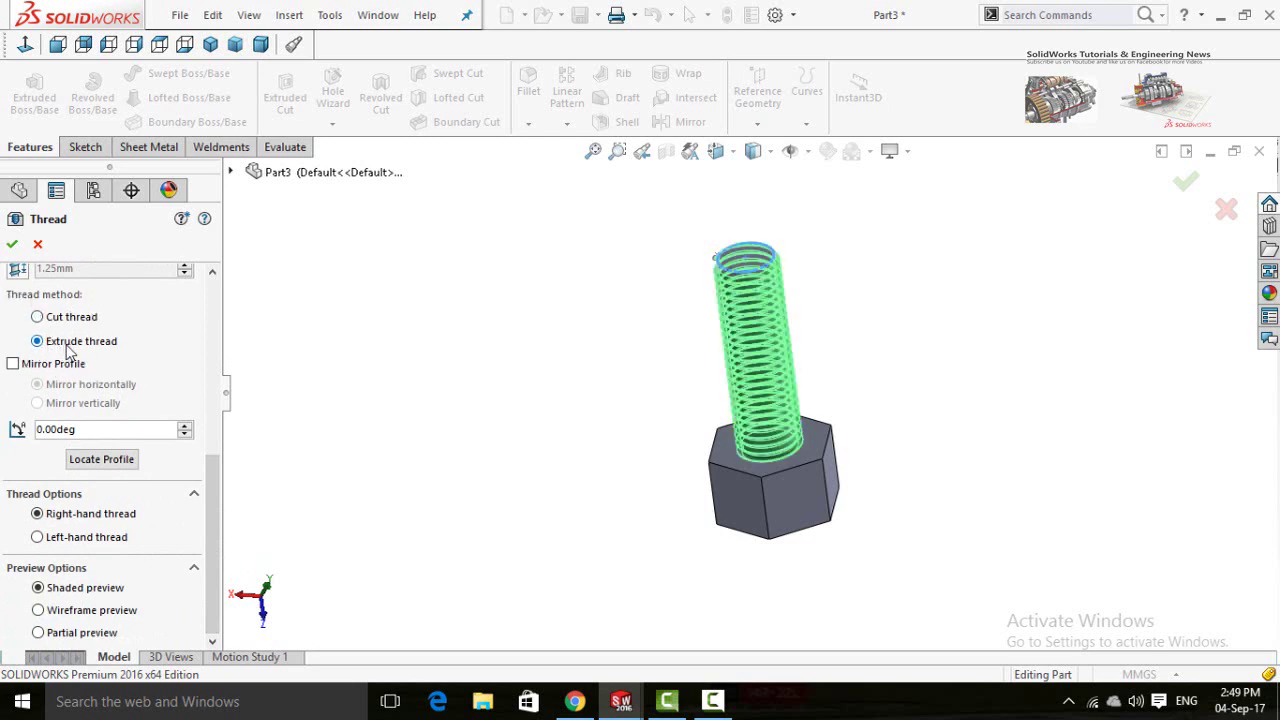
{"action": "left_click", "coordinate": [12, 245]}
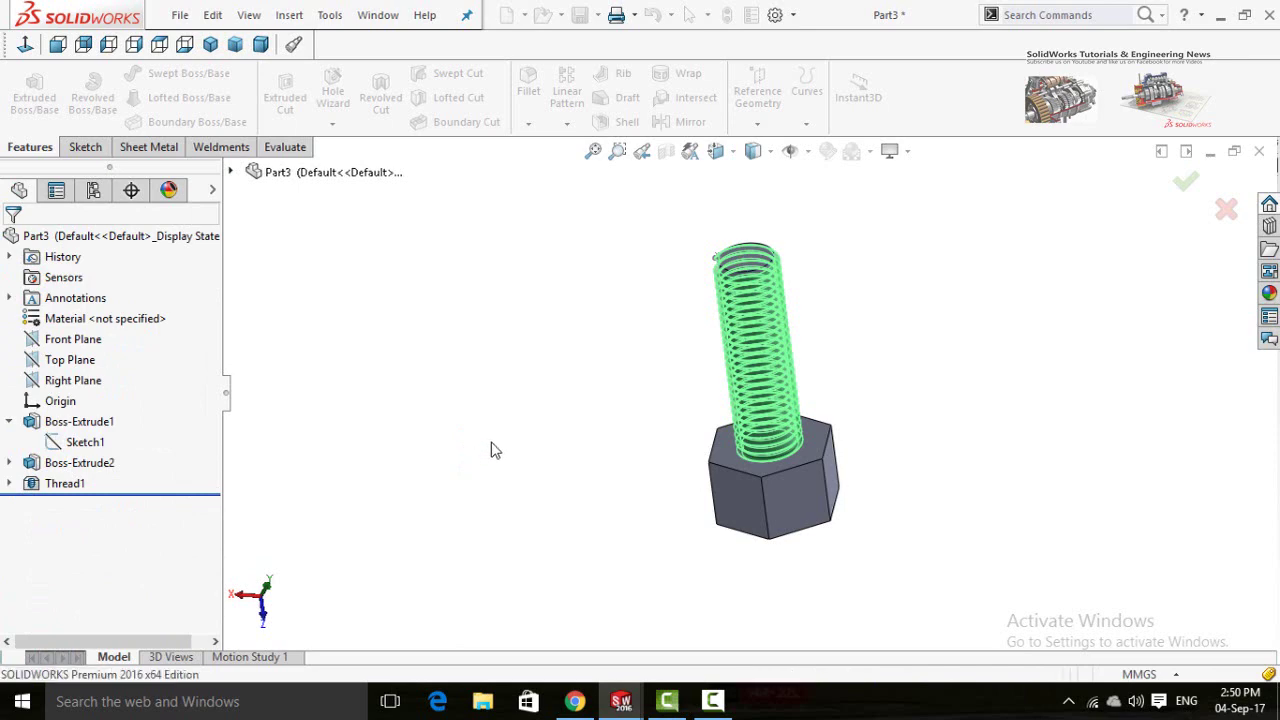
{"action": "scroll", "coordinate": [634, 471], "scroll_direction": "down", "scroll_amount": 3}
{"action": "middle_click_drag", "start_coordinate": [634, 471], "coordinate": [557, 391]}
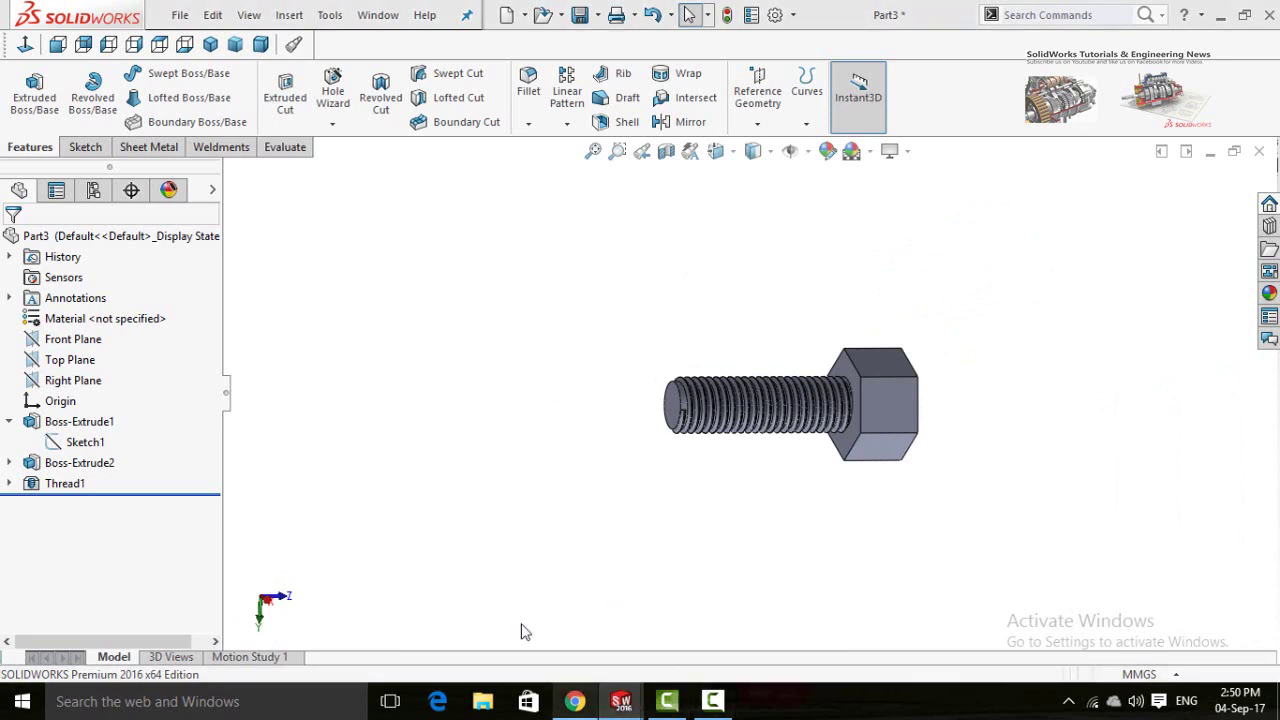
- Switch to the block with the counterbore hole and save it to the Desktop as "part"
{"action": "key", "text": "ctrl+Tab"}
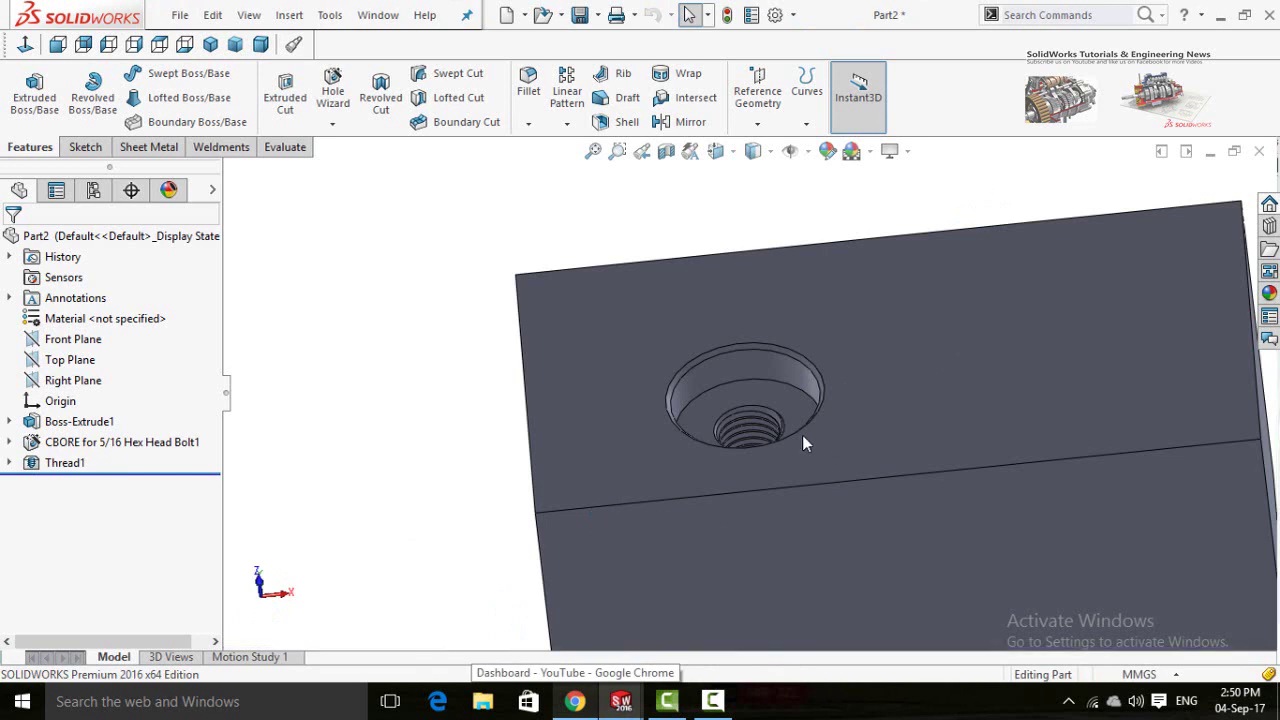
{"action": "scroll", "coordinate": [802, 435], "scroll_direction": "up", "scroll_amount": 3}
{"action": "mouse_move", "coordinate": [505, 449]}
{"action": "middle_mouse_down"}
{"action": "mouse_move", "coordinate": [623, 563]}
{"action": "mouse_move", "coordinate": [534, 440]}
{"action": "mouse_move", "coordinate": [505, 459]}
{"action": "middle_mouse_up"}
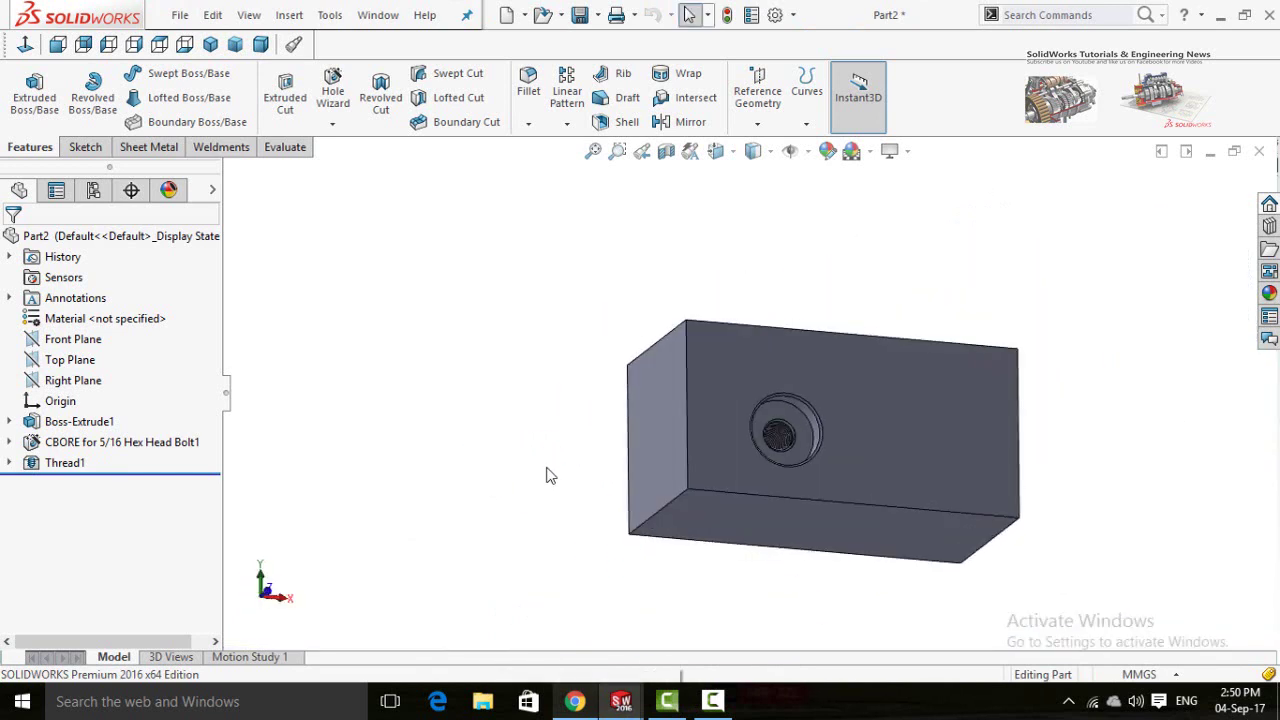
{"action": "key", "text": "ctrl+s"}
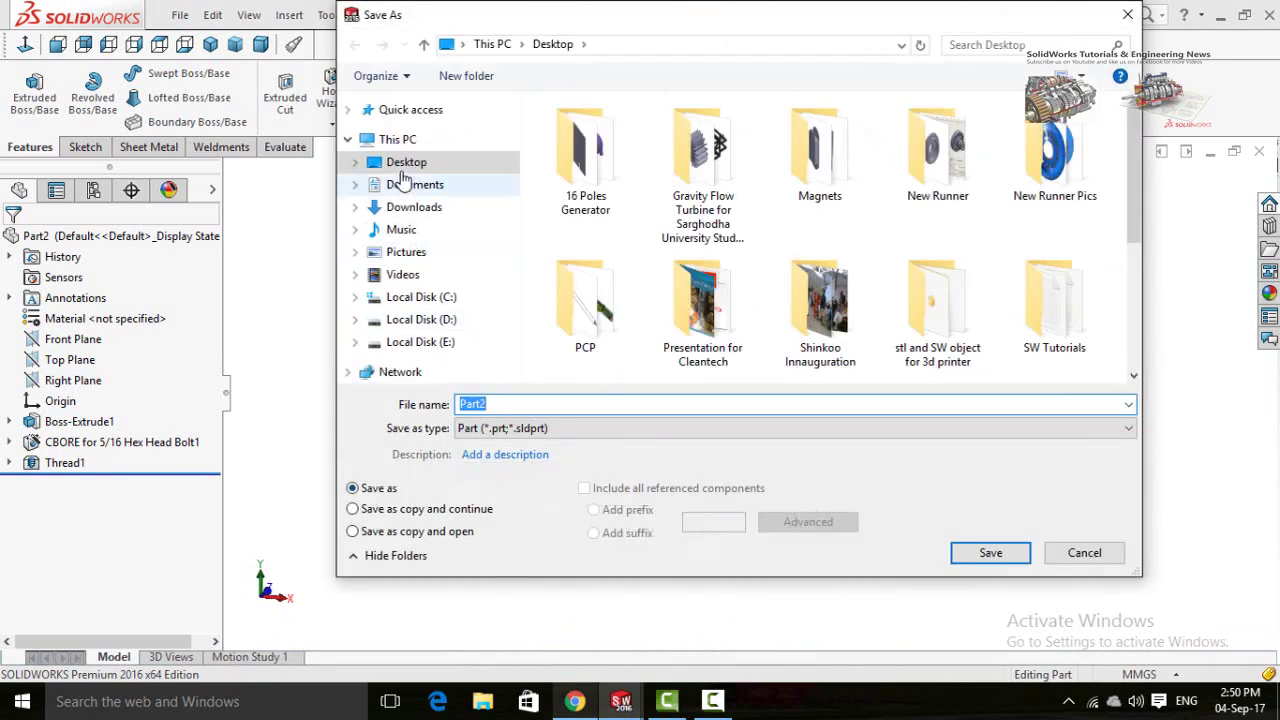
{"action": "left_click", "coordinate": [528, 404]}
{"action": "type", "text": "par"}
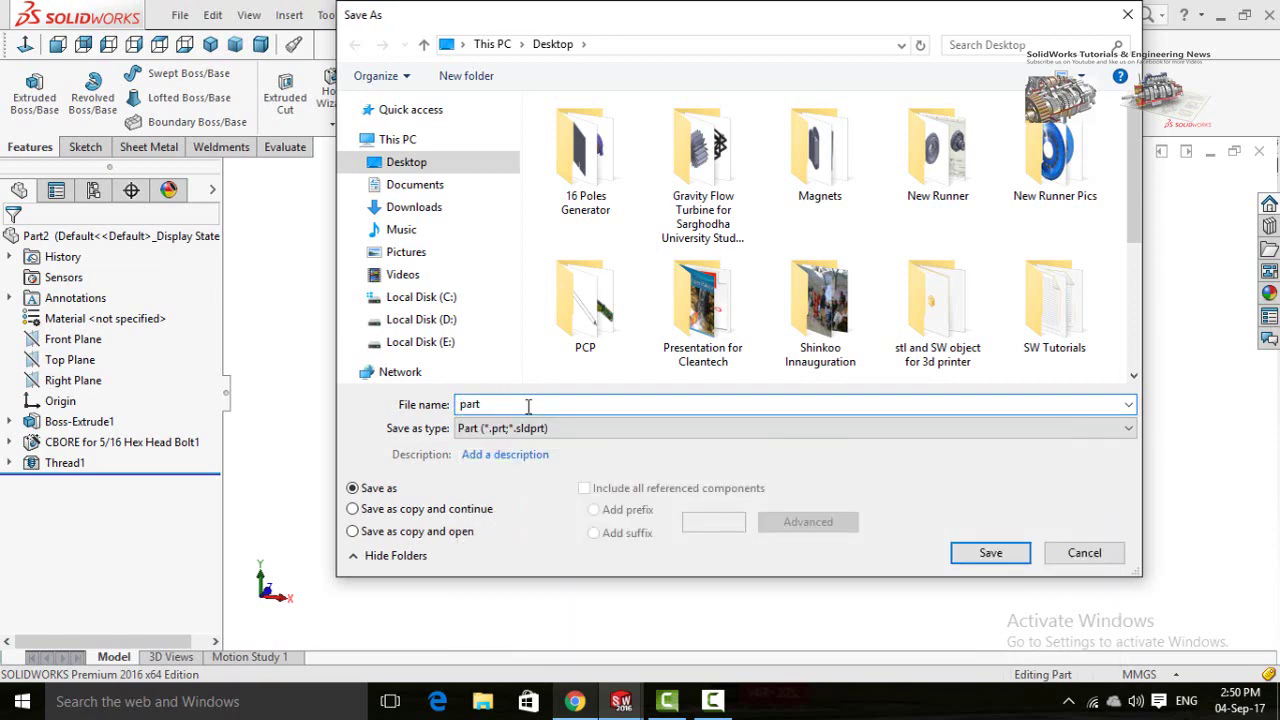
{"action": "key", "text": "Return"}
- Return to the threaded hex bolt document and save it as "bolt"
{"action": "left_click", "coordinate": [722, 633]}
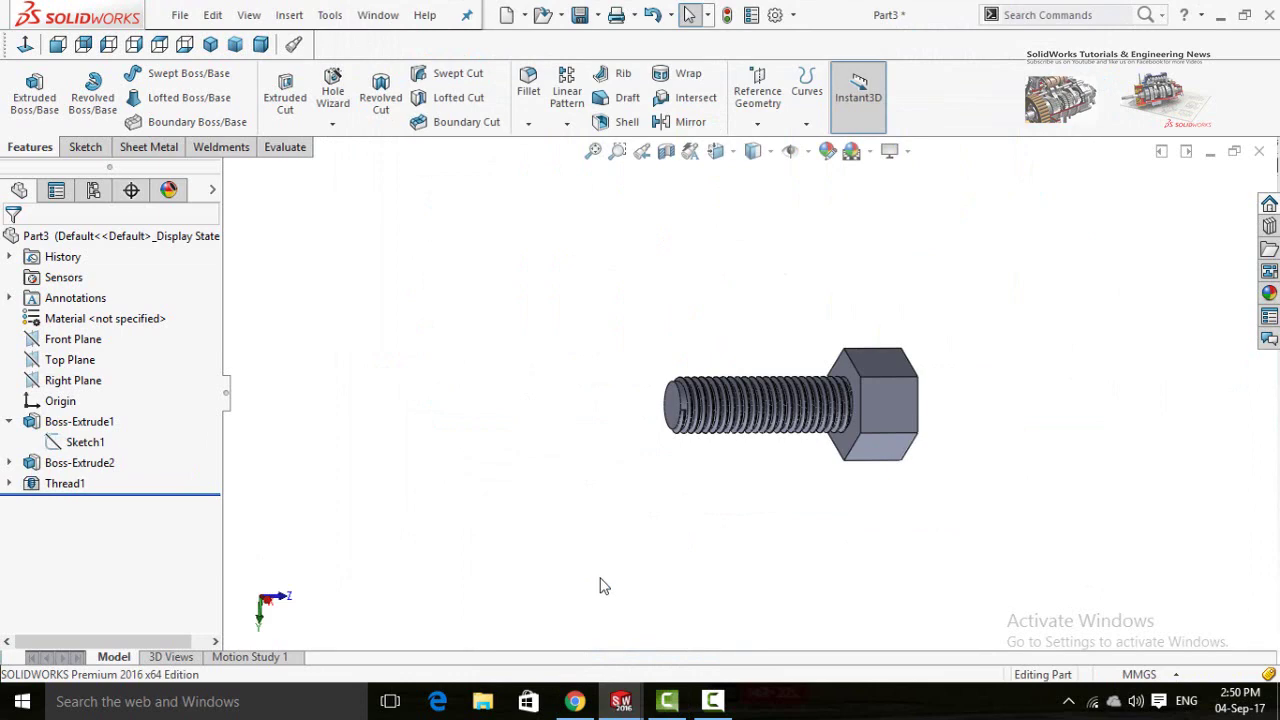
{"action": "key", "text": "ctrl+s"}
{"action": "type", "text": "bolt"}
{"action": "key", "text": "Return"}
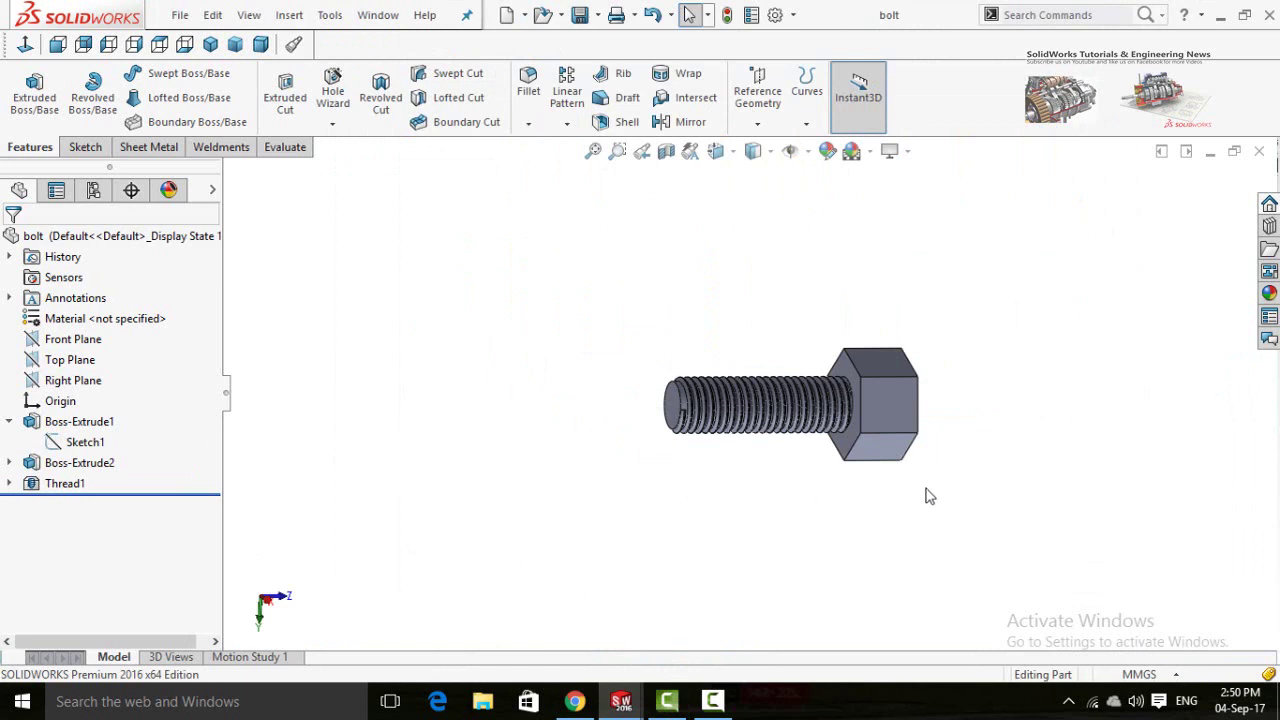
- Create a reference axis through the bolt's shank from a cylindrical face between the threads
{"action": "middle_click_drag", "start_coordinate": [826, 527], "coordinate": [657, 474]}
{"action": "scroll", "coordinate": [750, 400], "scroll_direction": "down", "scroll_amount": 5}
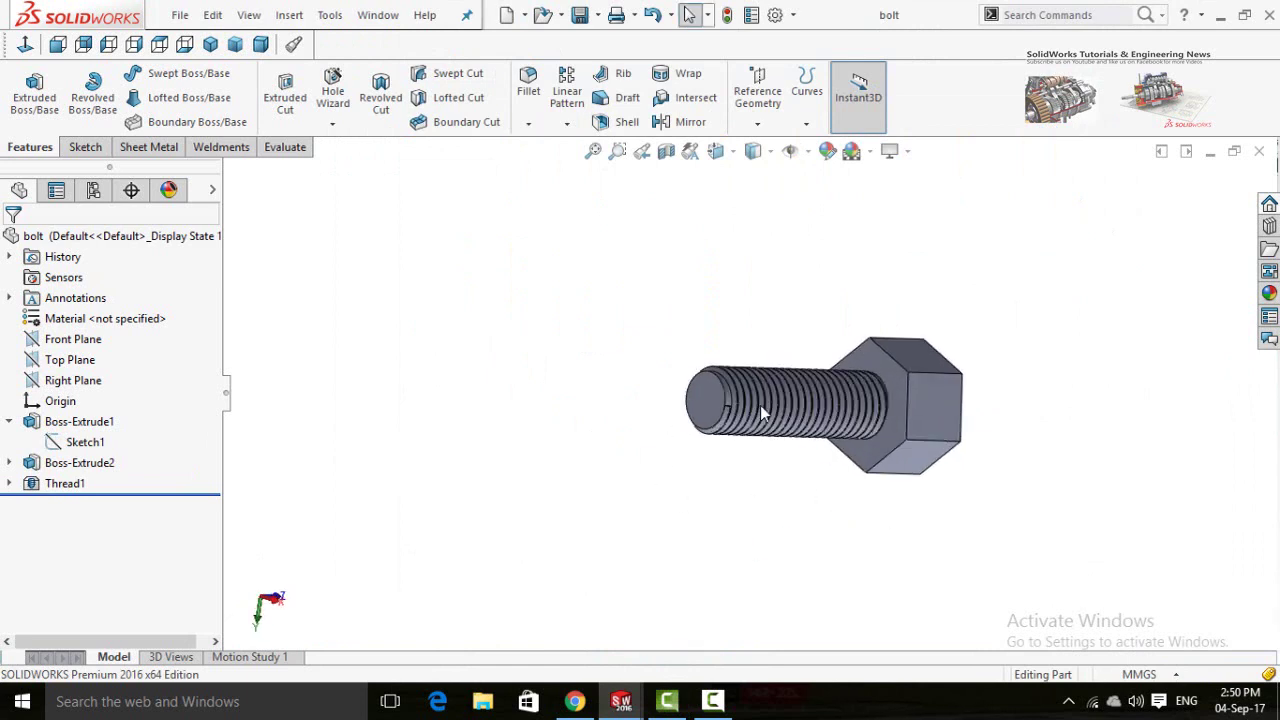
{"action": "scroll", "coordinate": [735, 393], "scroll_direction": "down", "scroll_amount": 3}
{"action": "middle_click_drag", "start_coordinate": [565, 460], "coordinate": [474, 462]}
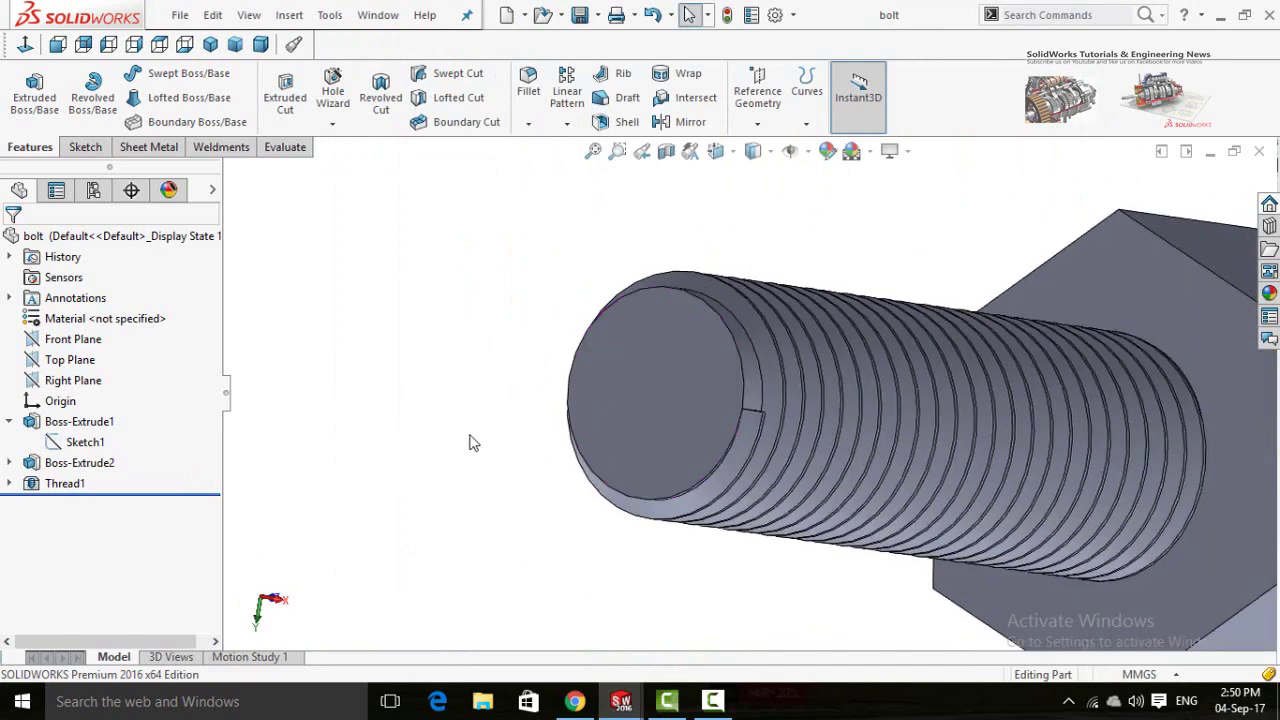
{"action": "left_click", "coordinate": [747, 110]}
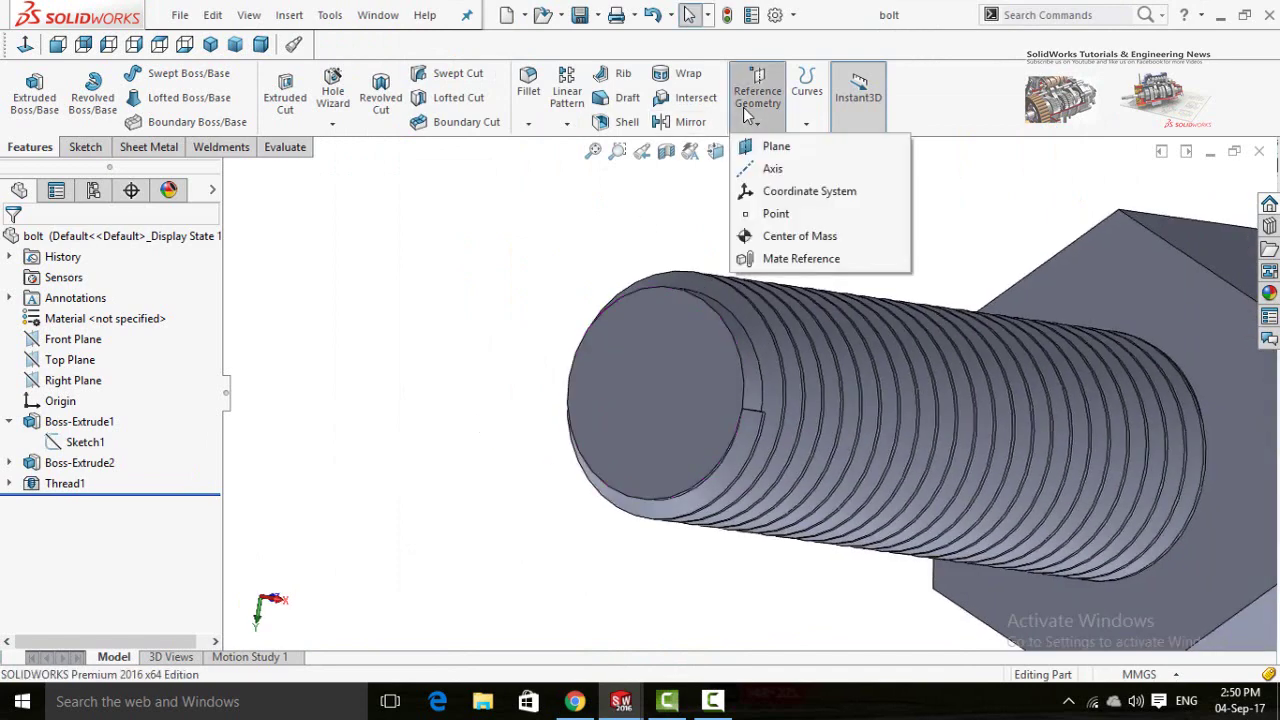
{"action": "left_click", "coordinate": [770, 168]}
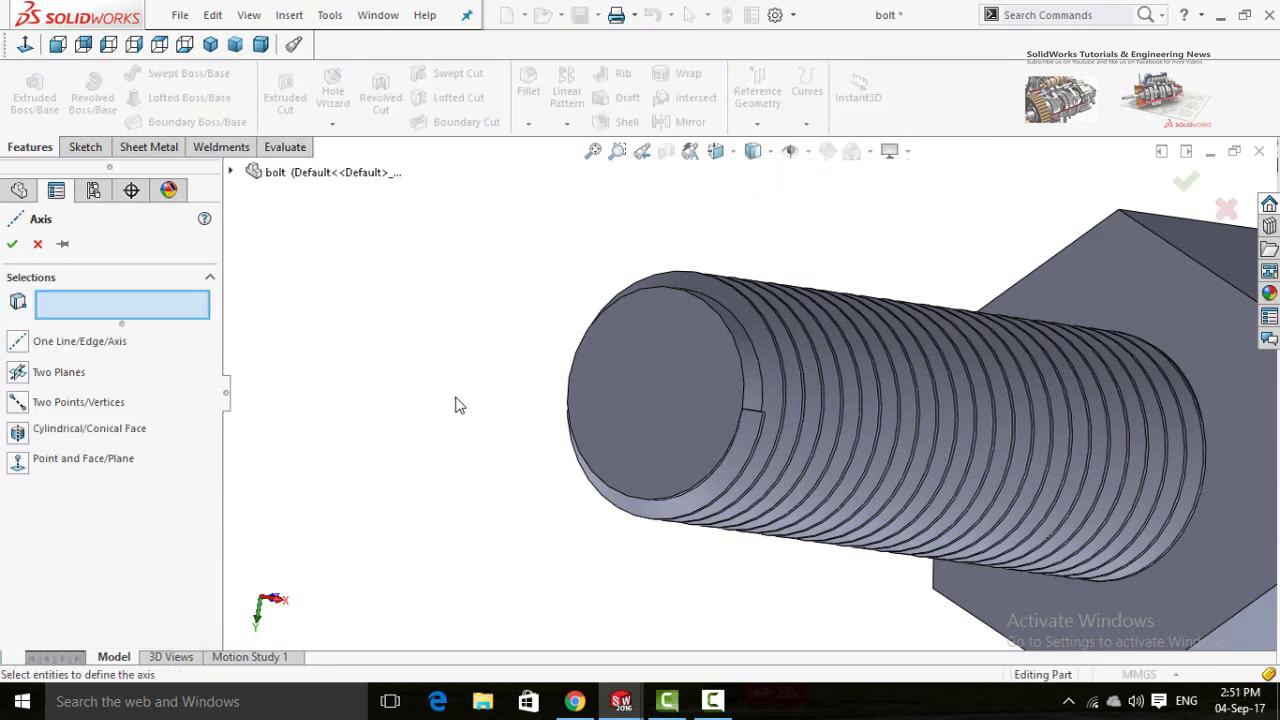
{"action": "middle_click_drag", "start_coordinate": [497, 480], "coordinate": [538, 500]}
{"action": "left_click", "coordinate": [557, 411]}
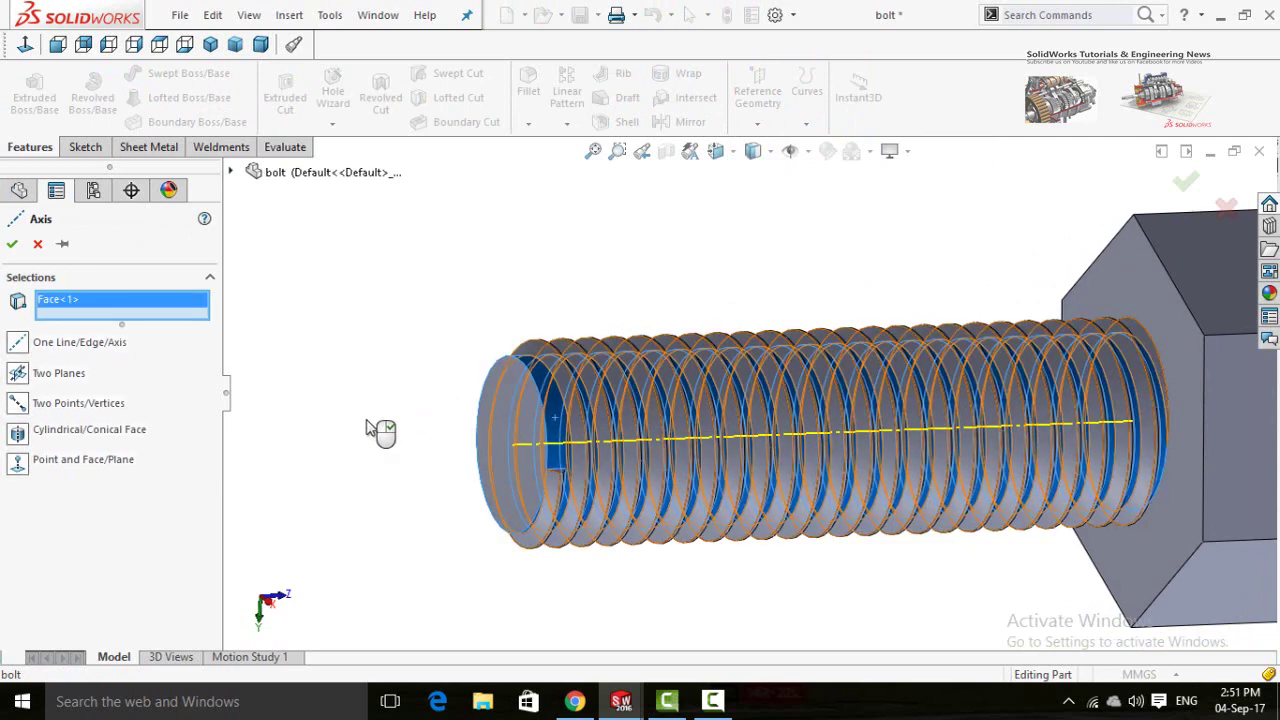
{"action": "left_click", "coordinate": [11, 245]}
{"action": "key", "text": "f"}
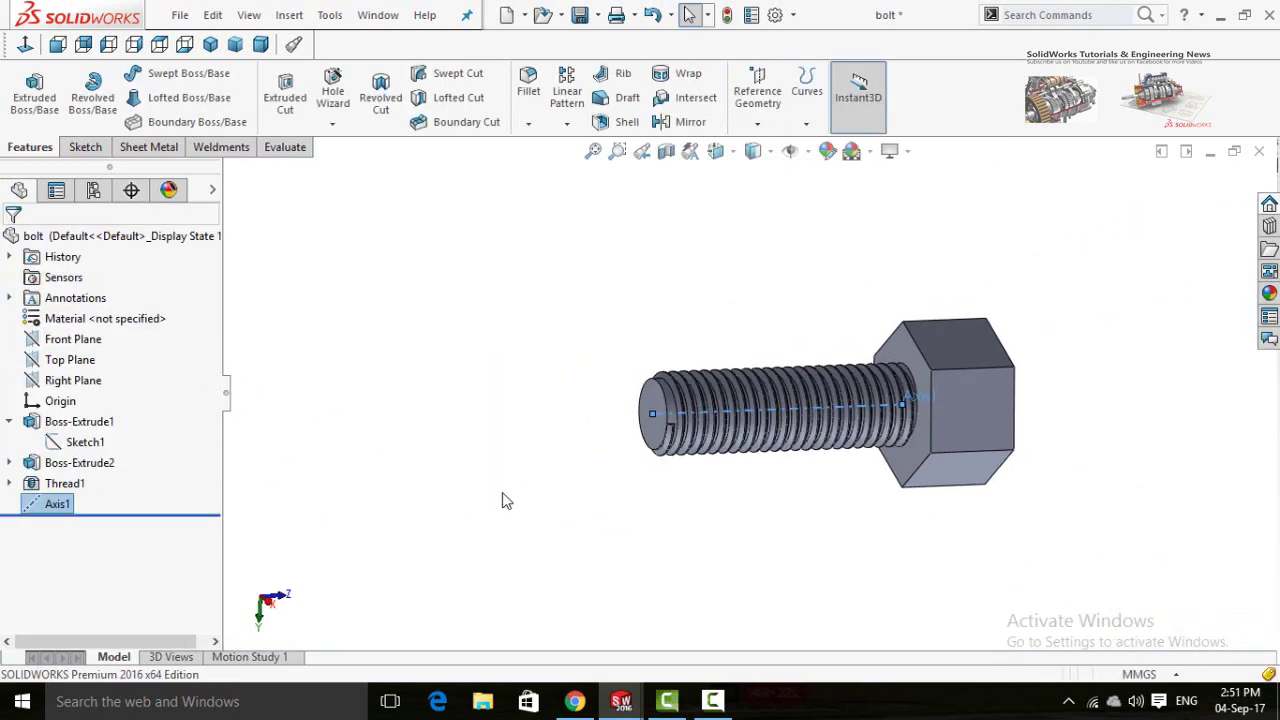
{"action": "left_click", "coordinate": [463, 500]}
{"action": "mouse_move", "coordinate": [644, 528]}
{"action": "middle_mouse_down"}
{"action": "mouse_move", "coordinate": [586, 517]}
{"action": "mouse_move", "coordinate": [657, 519]}
{"action": "middle_mouse_up"}
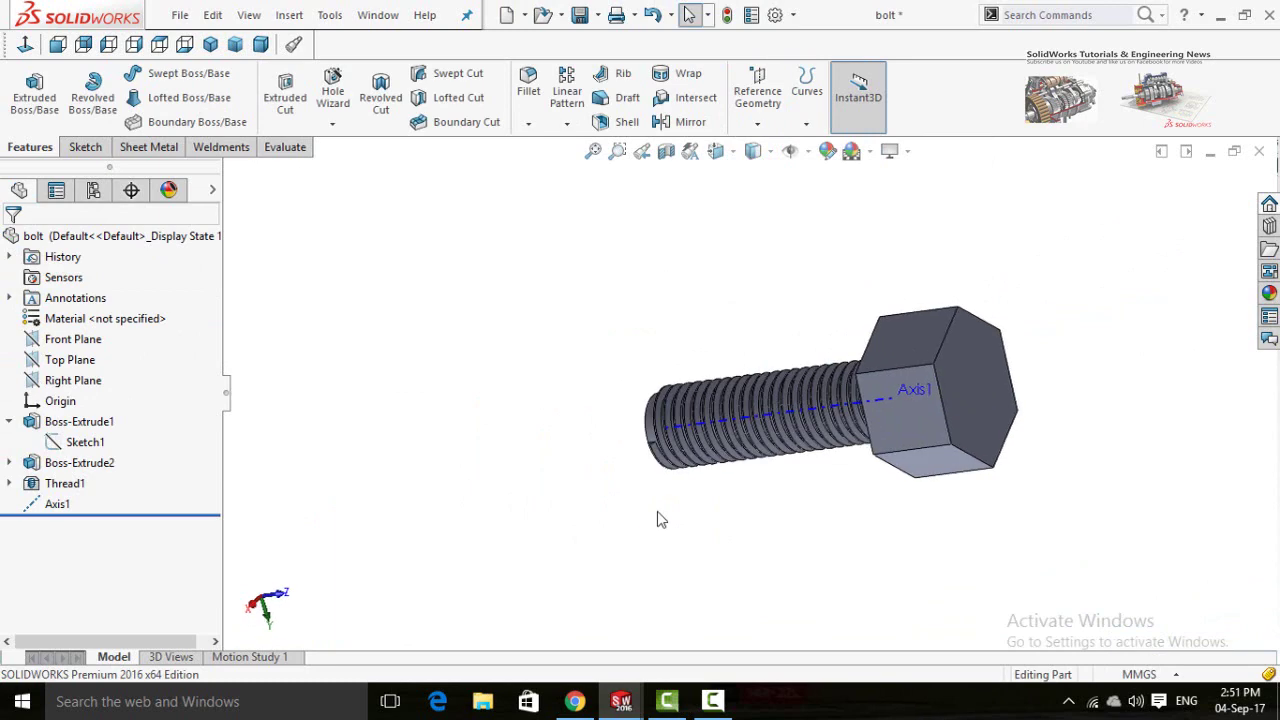
- Create a new assembly and place the block "part" in it as the first component
{"action": "key", "text": "ctrl+n"}
{"action": "left_click", "coordinate": [588, 284]}
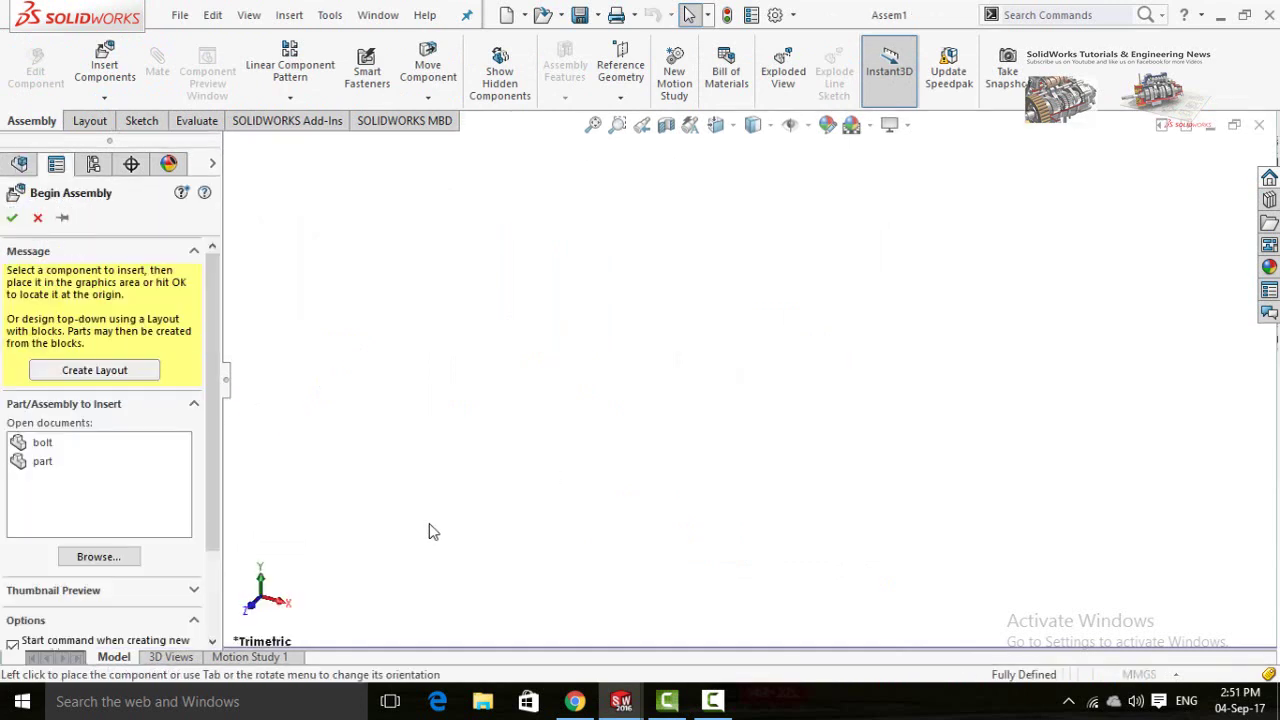
{"action": "left_click", "coordinate": [43, 463]}
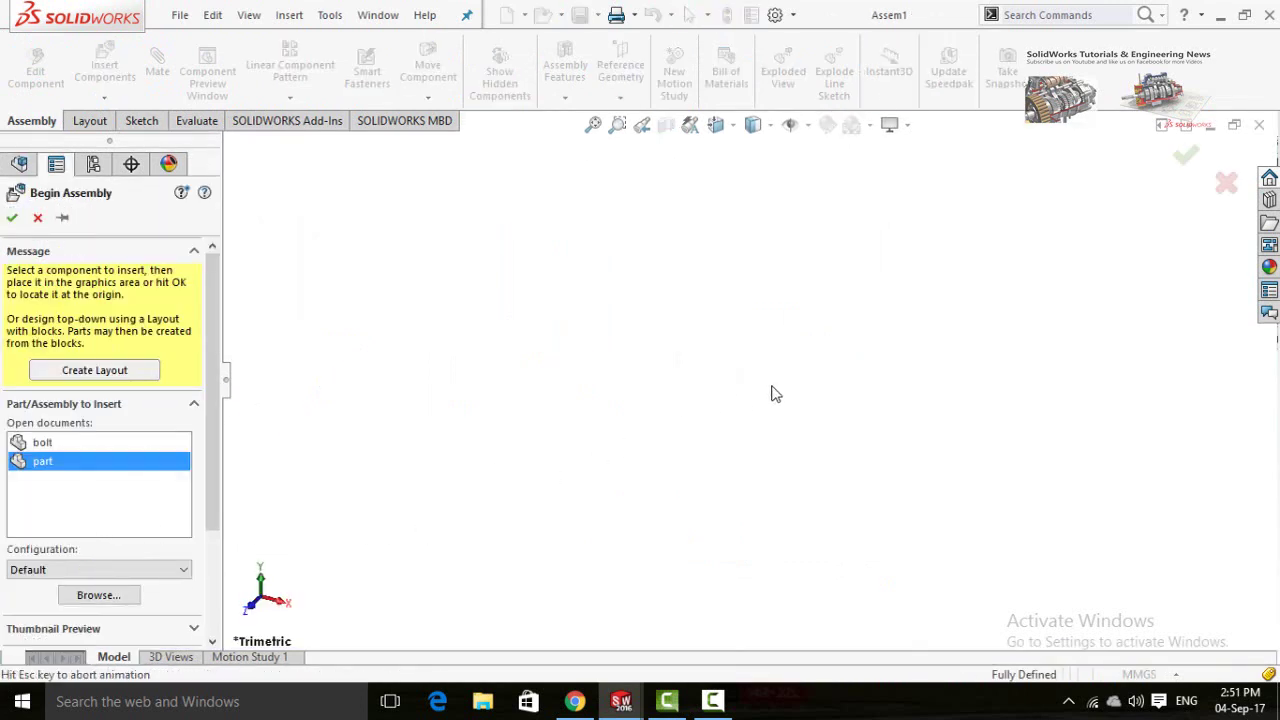
{"action": "left_click", "coordinate": [483, 514]}
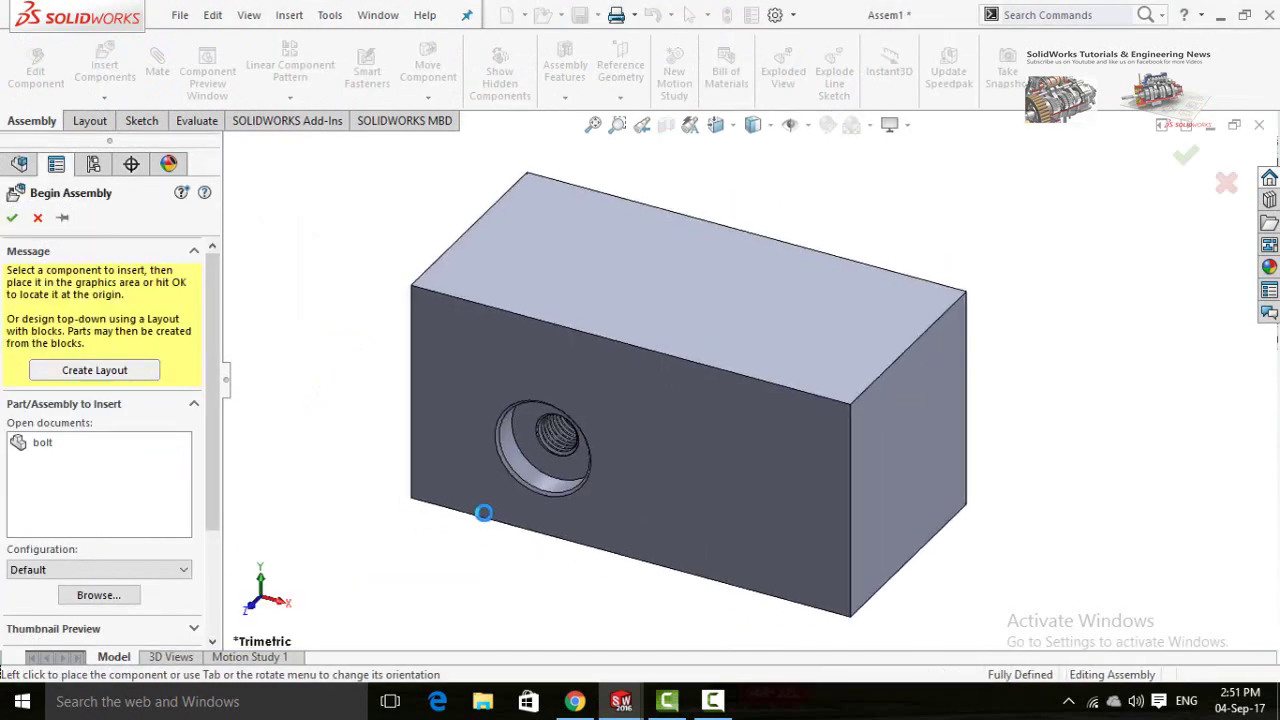
- Insert the "bolt" component and place it freely beside the block, near the counterbore hole
{"action": "left_click", "coordinate": [104, 65]}
{"action": "left_click", "coordinate": [42, 428]}
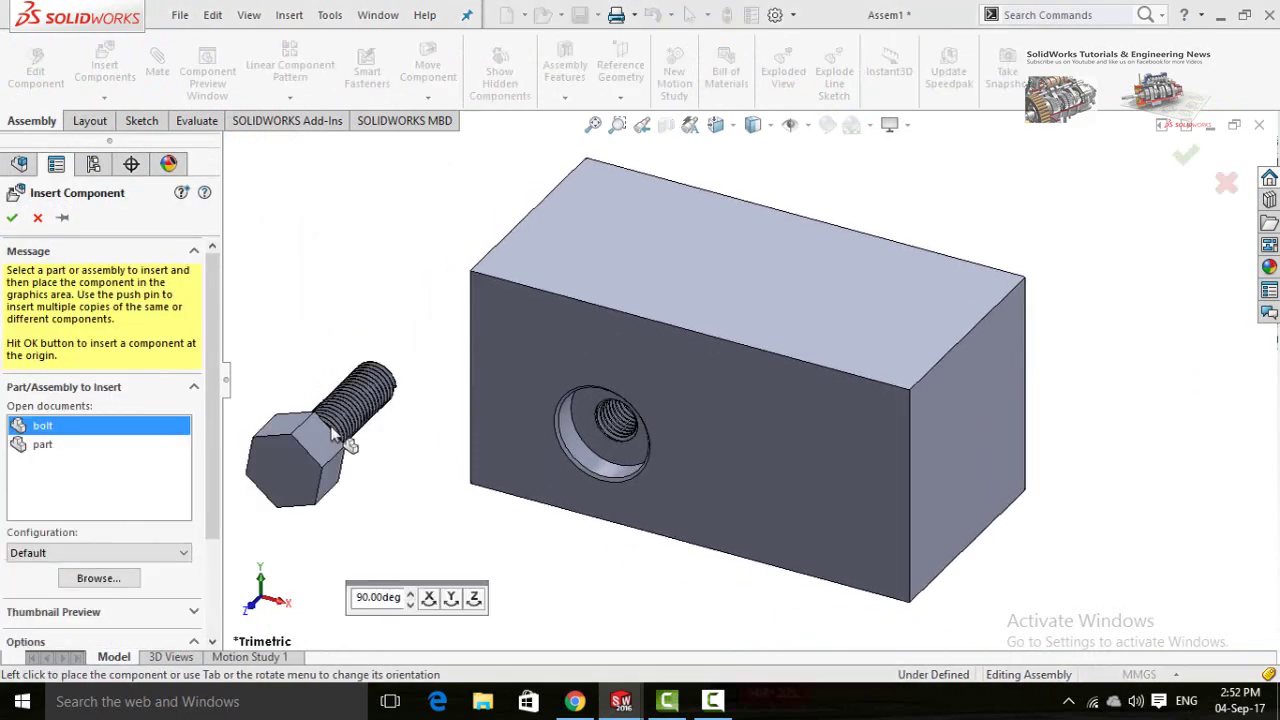
{"action": "left_click", "coordinate": [381, 400]}
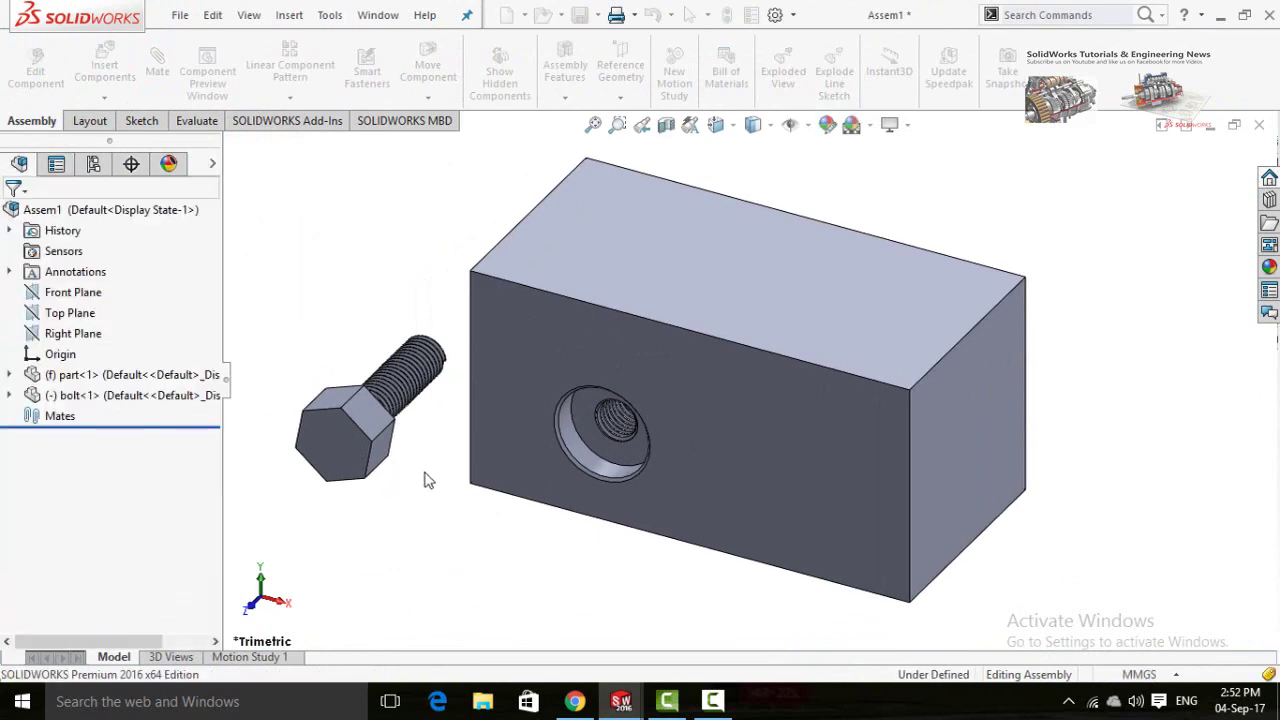
{"action": "key", "text": "f"}
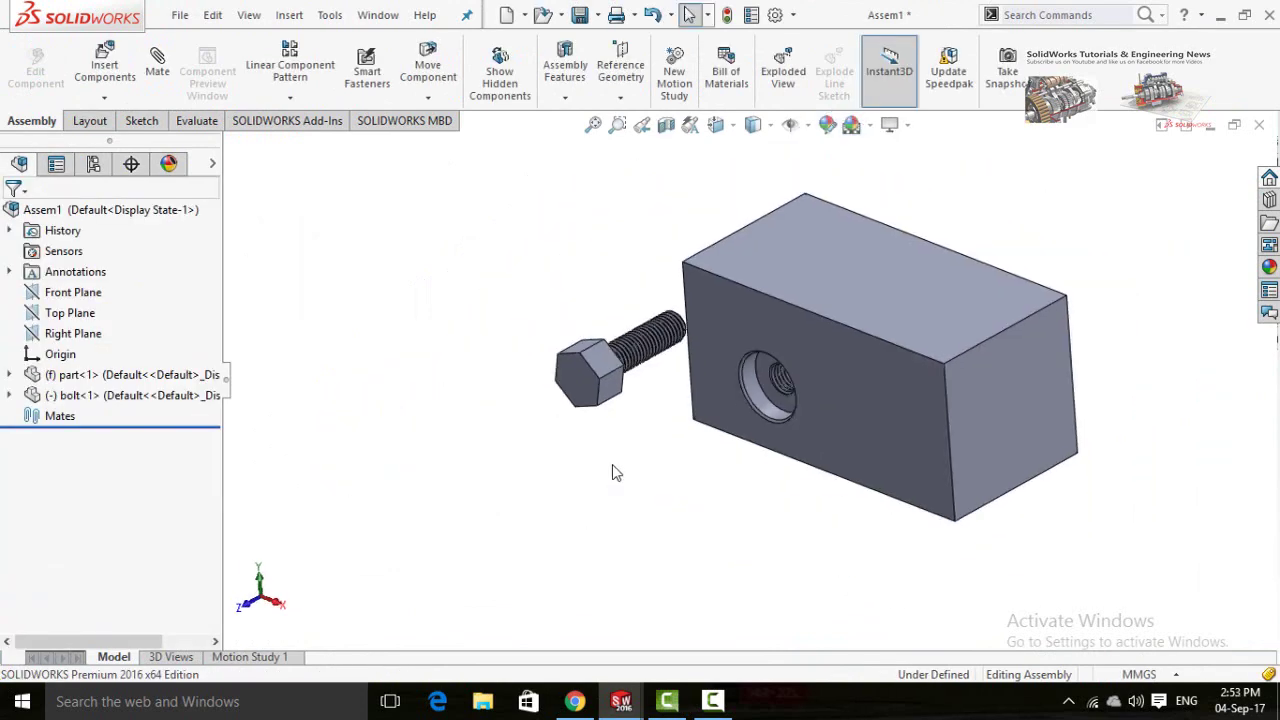
- Add a concentric mate between the block's cylindrical counterbore face and the bolt's reference axis
{"action": "scroll", "coordinate": [648, 318], "scroll_direction": "down", "scroll_amount": 3}
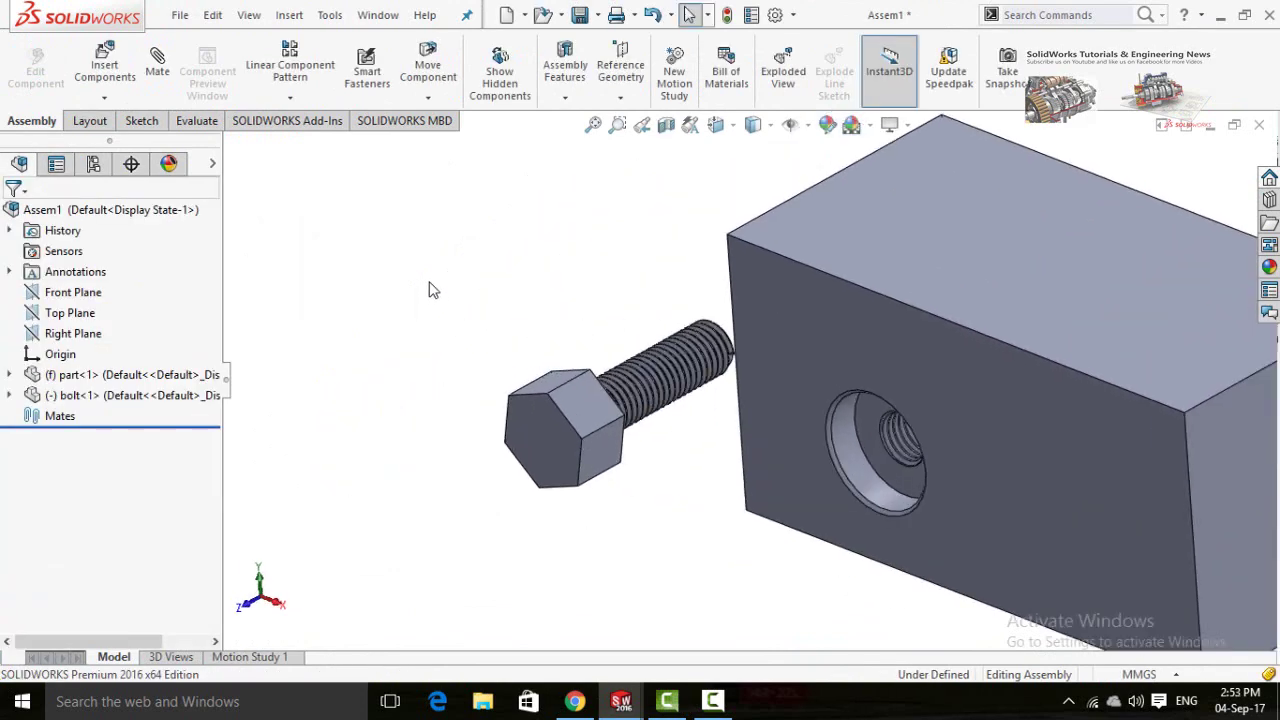
{"action": "left_click", "coordinate": [848, 470]}
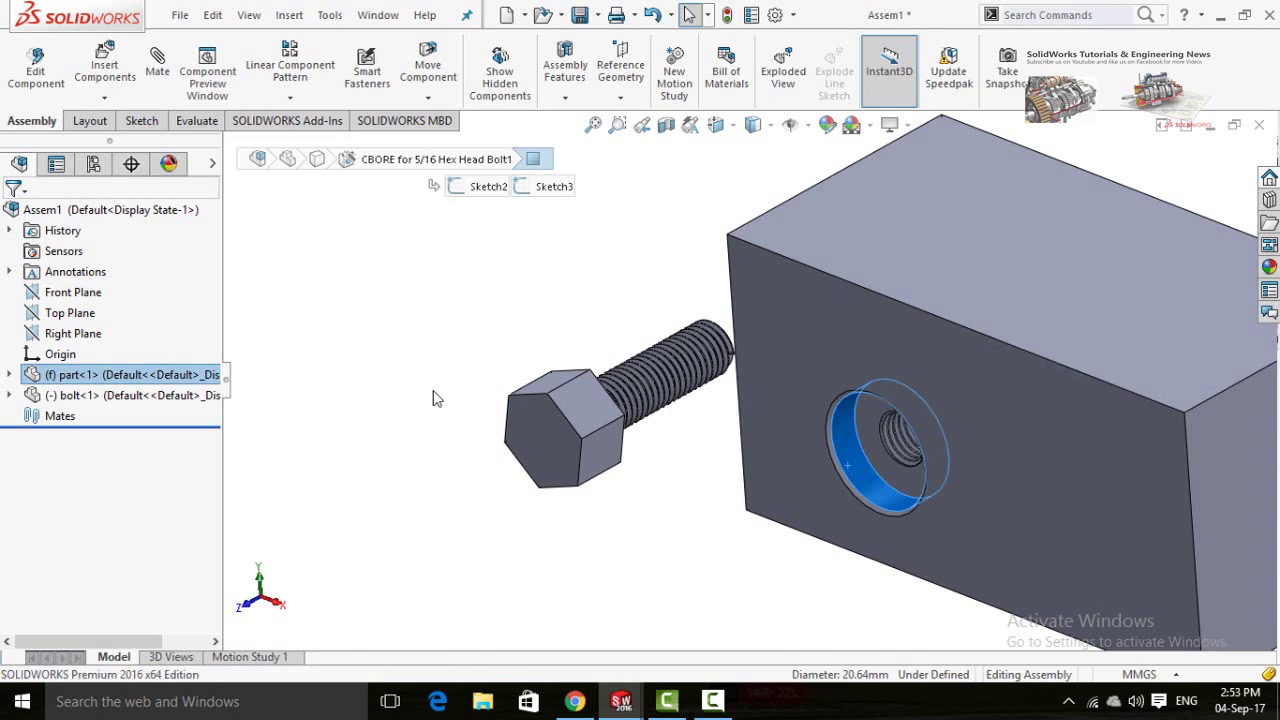
{"action": "key", "text": "m"}
{"action": "scroll", "coordinate": [530, 324], "scroll_direction": "up", "scroll_amount": 2}
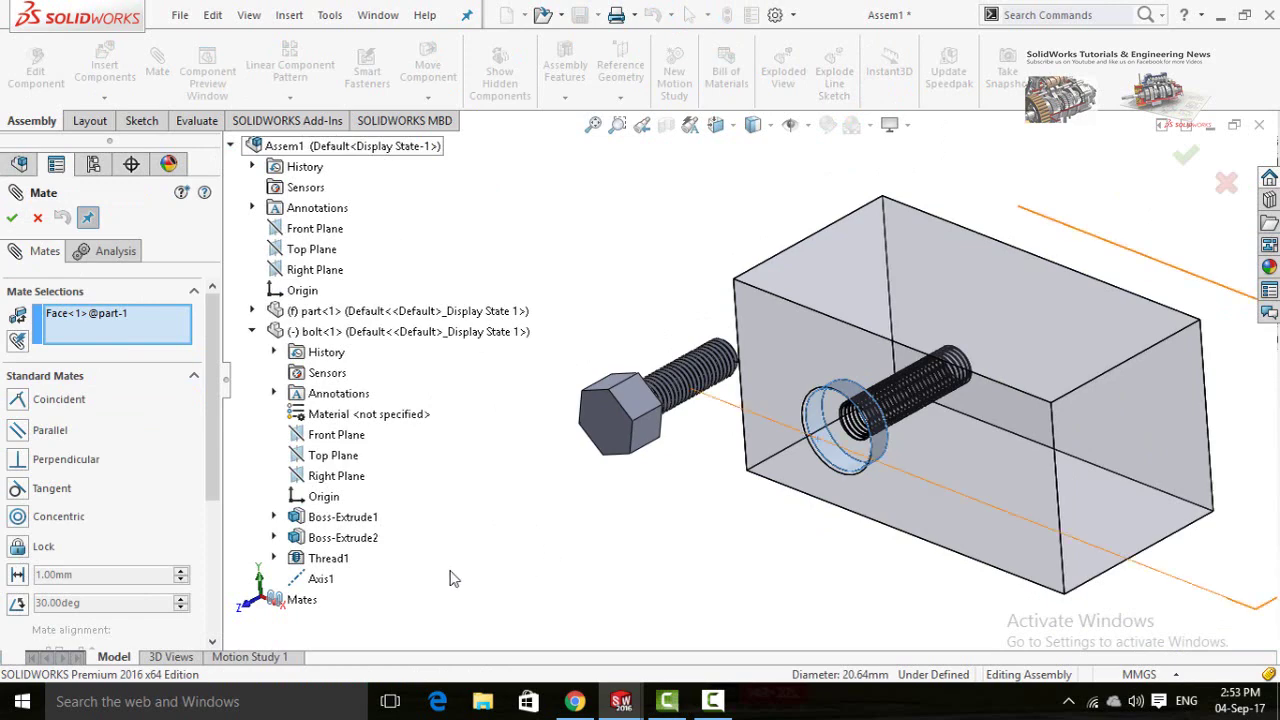
{"action": "left_click", "coordinate": [318, 587]}
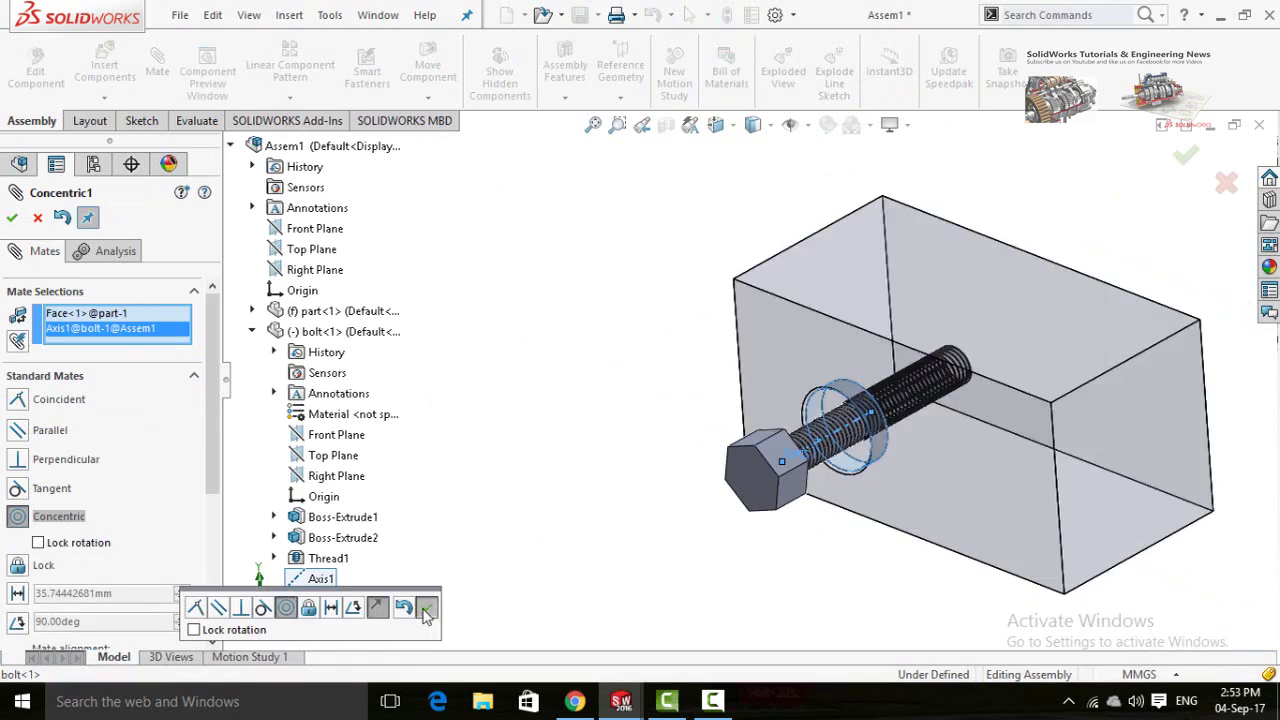
{"action": "left_click", "coordinate": [426, 609]}
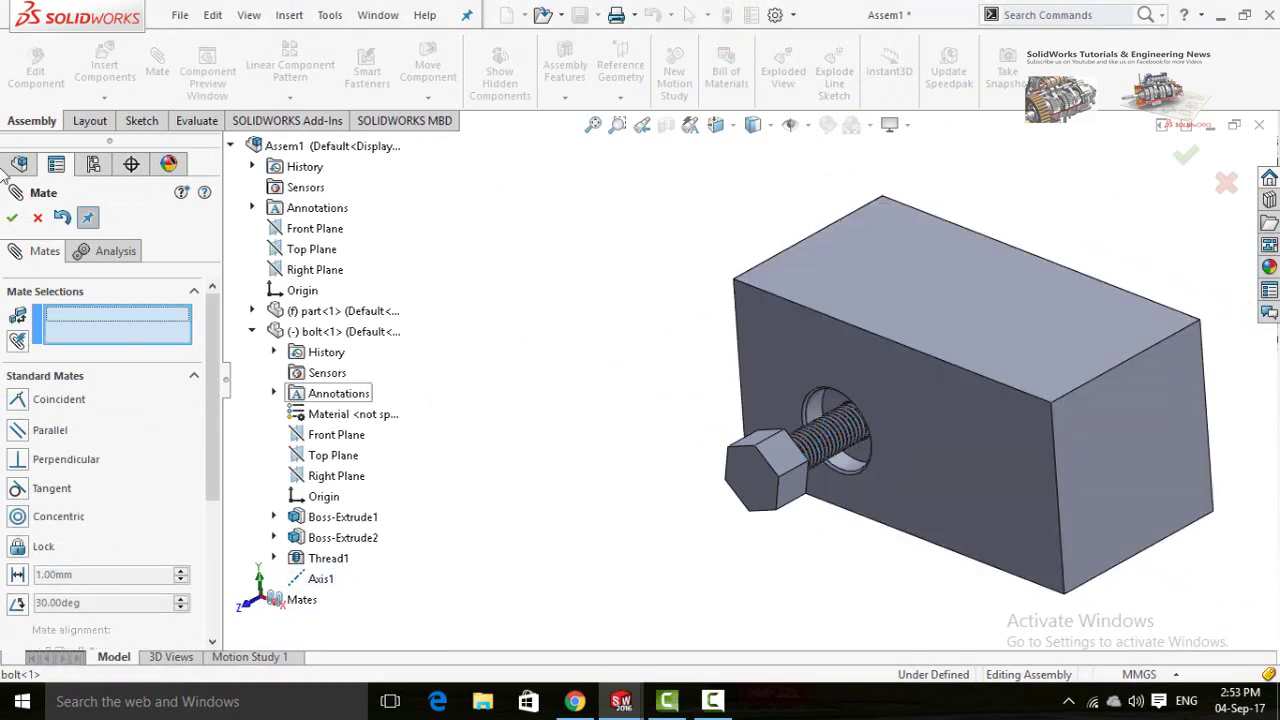
{"action": "left_click", "coordinate": [11, 219]}
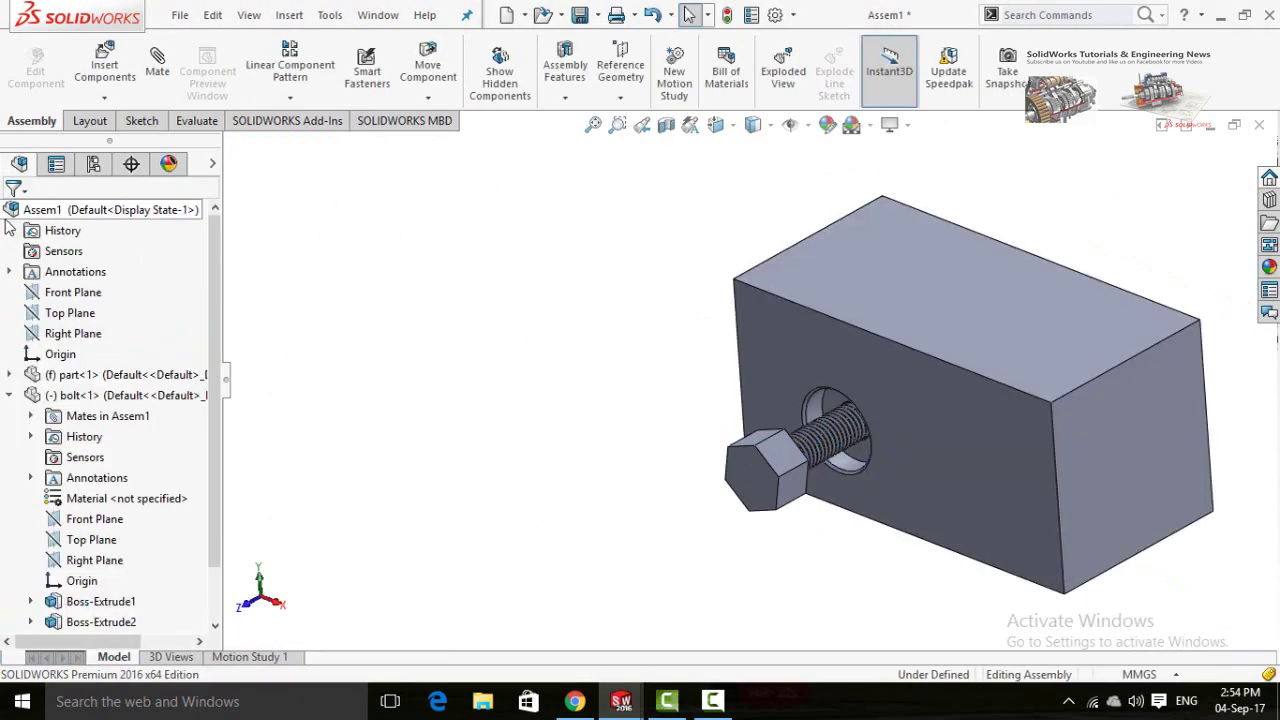
- Start a Screw mechanical mate between the bolt's reference axis and the circular edge of the block's counterbore
{"action": "scroll", "coordinate": [960, 547], "scroll_direction": "down", "scroll_amount": 5}
{"action": "scroll", "coordinate": [490, 397], "scroll_direction": "up", "scroll_amount": 4}
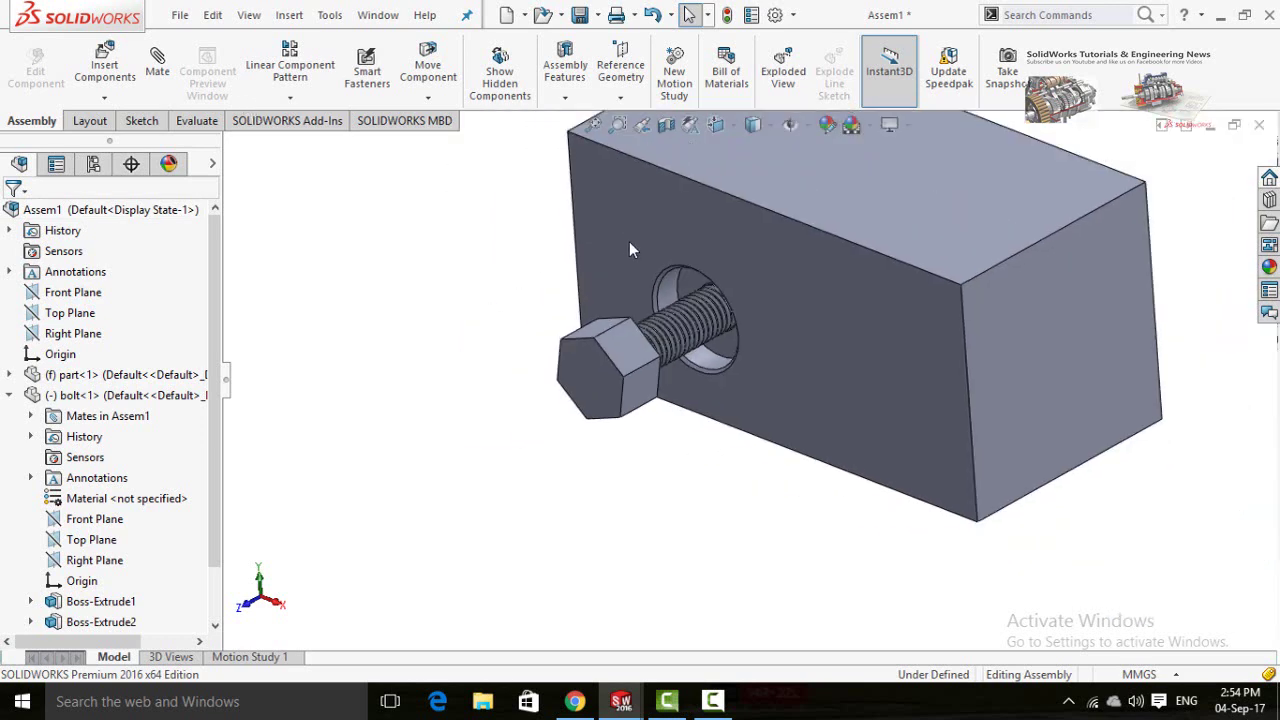
{"action": "scroll", "coordinate": [629, 248], "scroll_direction": "down", "scroll_amount": 2}
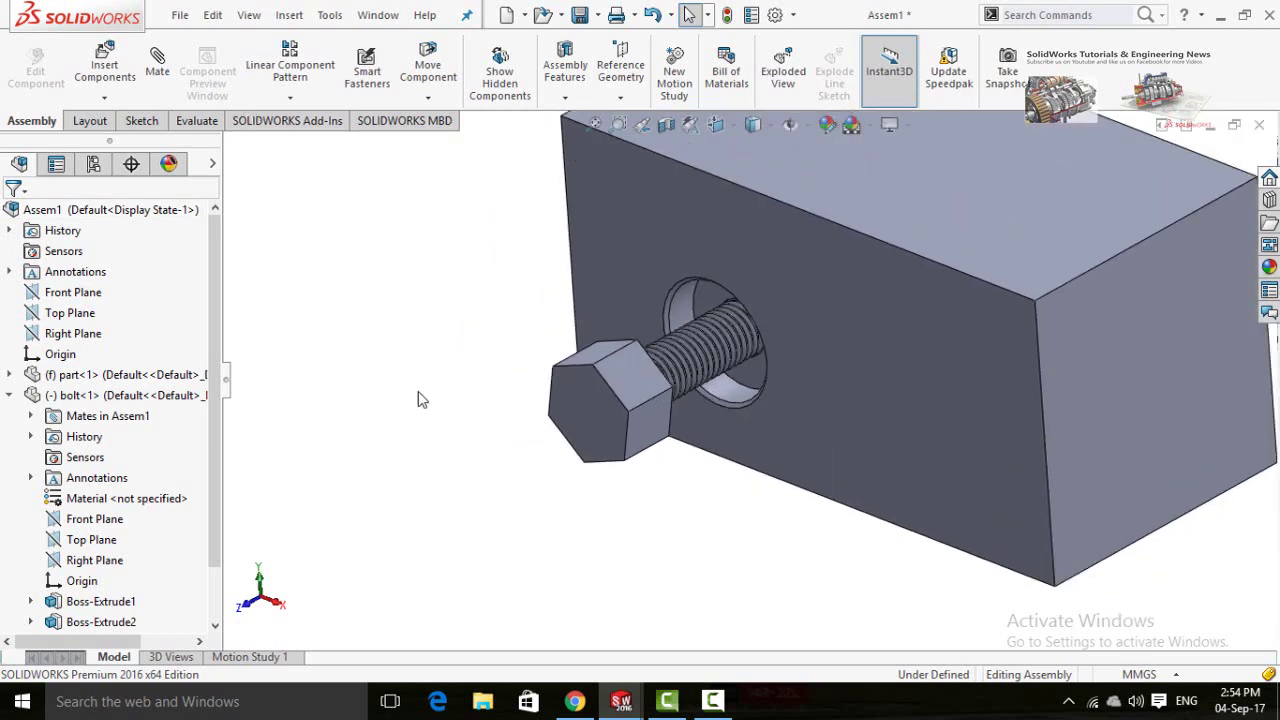
{"action": "left_click", "coordinate": [157, 72]}
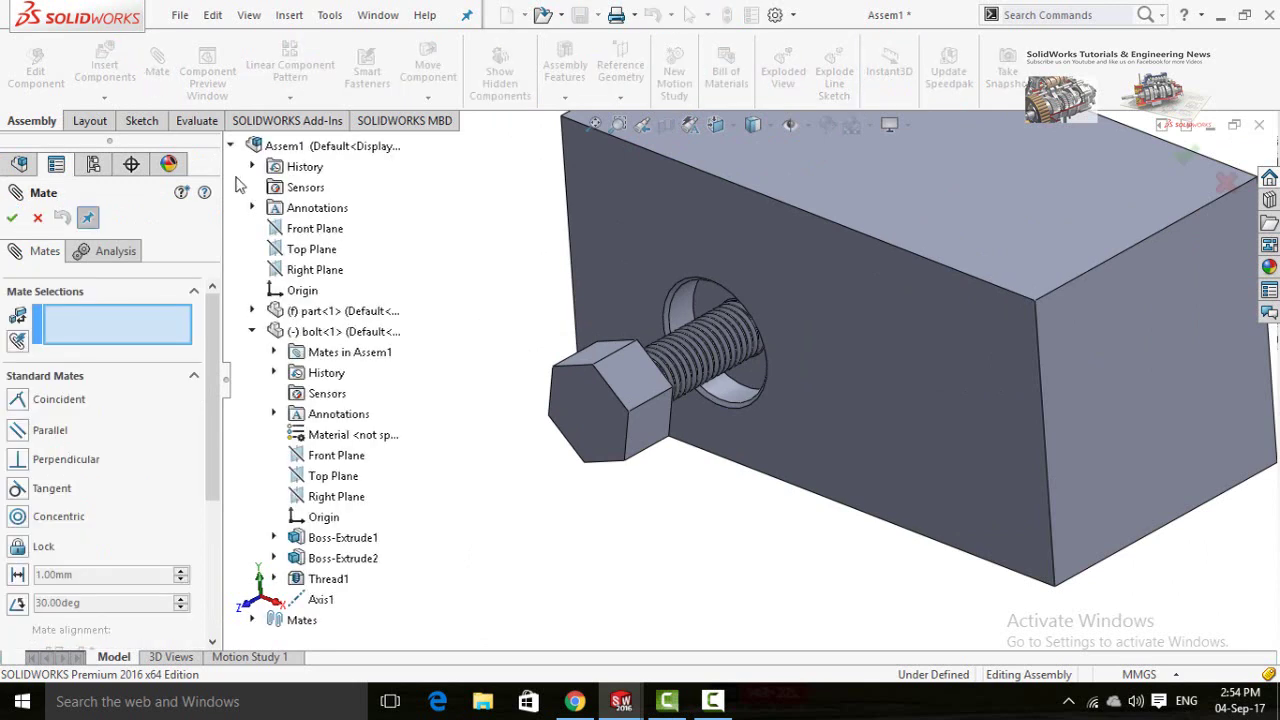
{"action": "scroll", "coordinate": [211, 346], "scroll_direction": "down", "scroll_amount": 5}
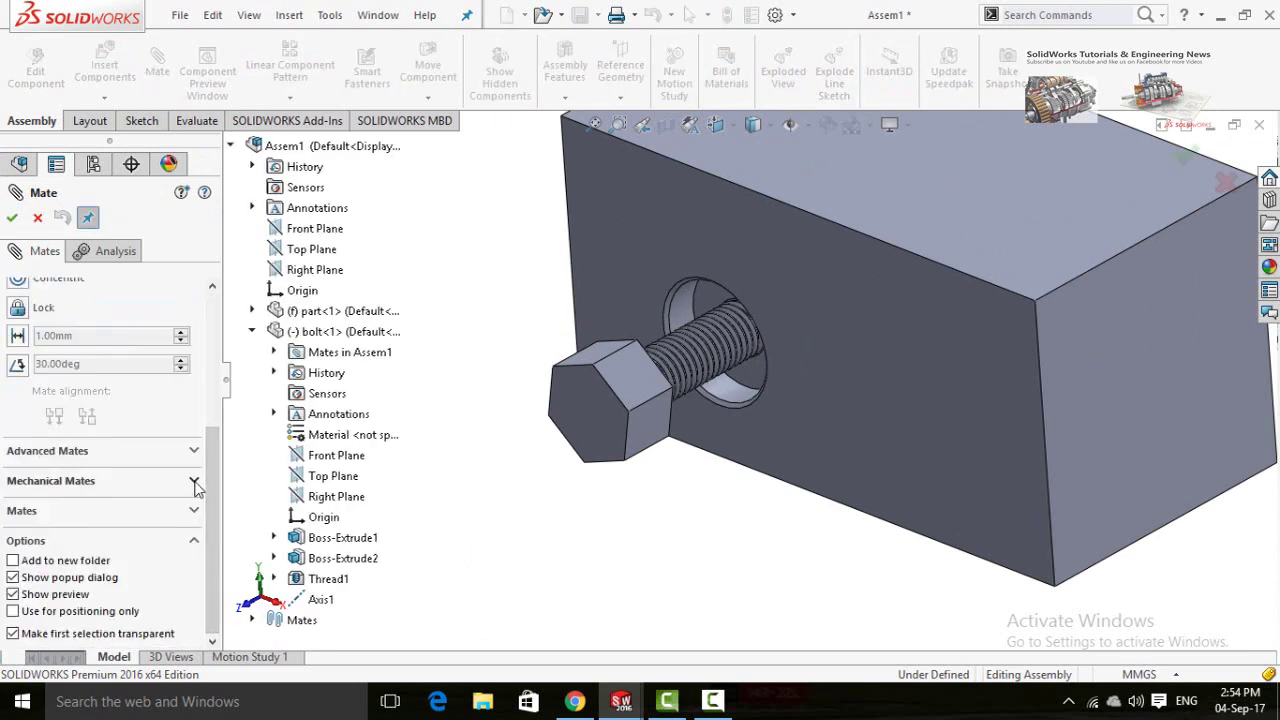
{"action": "left_click", "coordinate": [194, 482]}
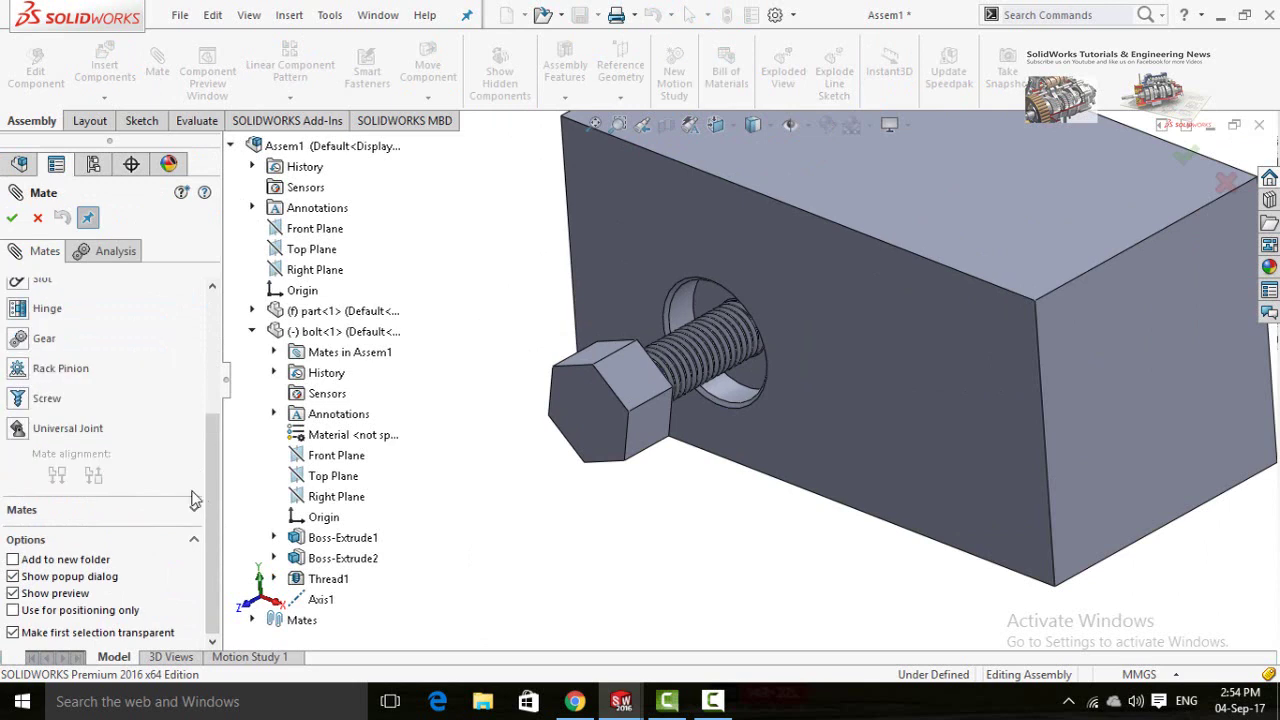
{"action": "left_click", "coordinate": [18, 399]}
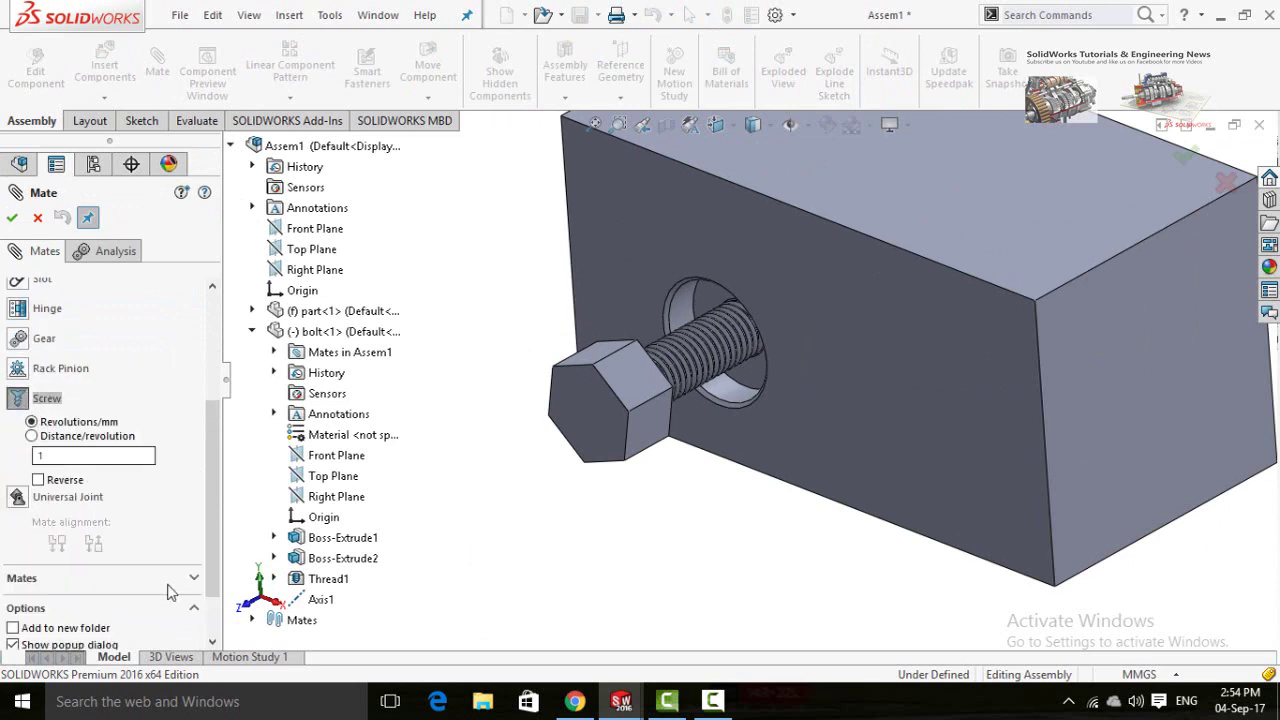
{"action": "left_click", "coordinate": [320, 600]}
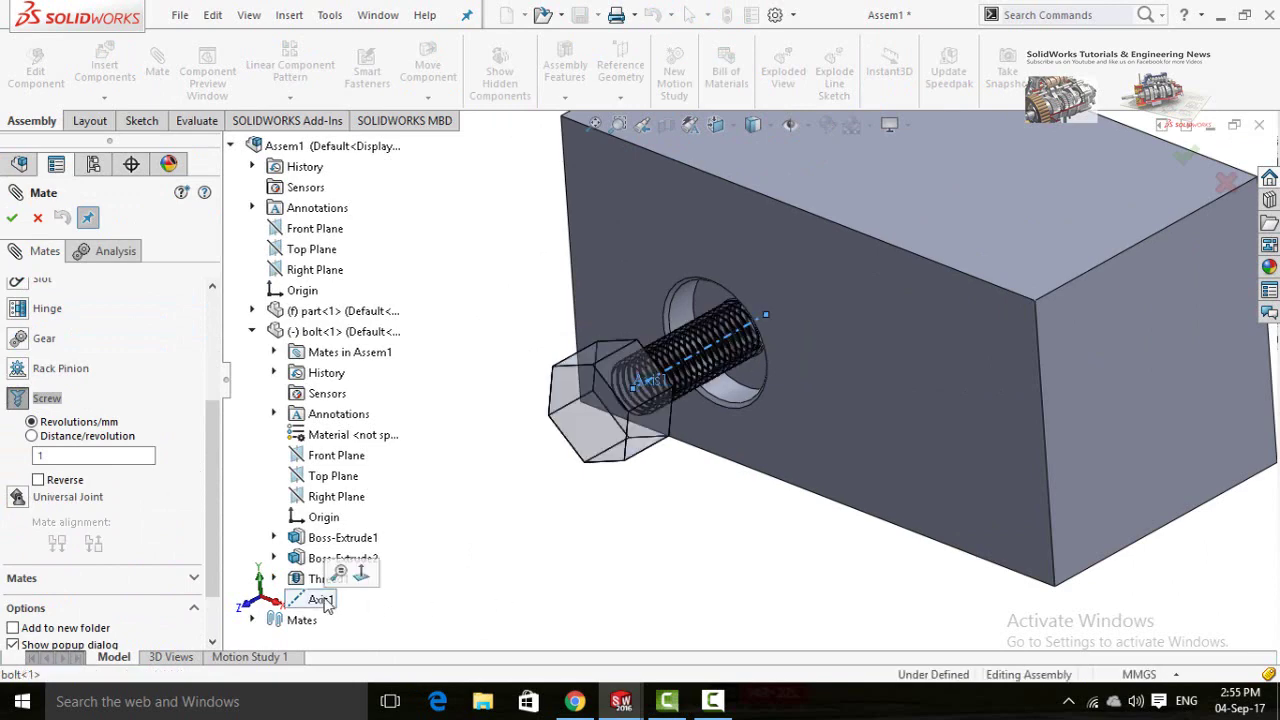
{"action": "scroll", "coordinate": [723, 413], "scroll_direction": "down", "scroll_amount": 4}
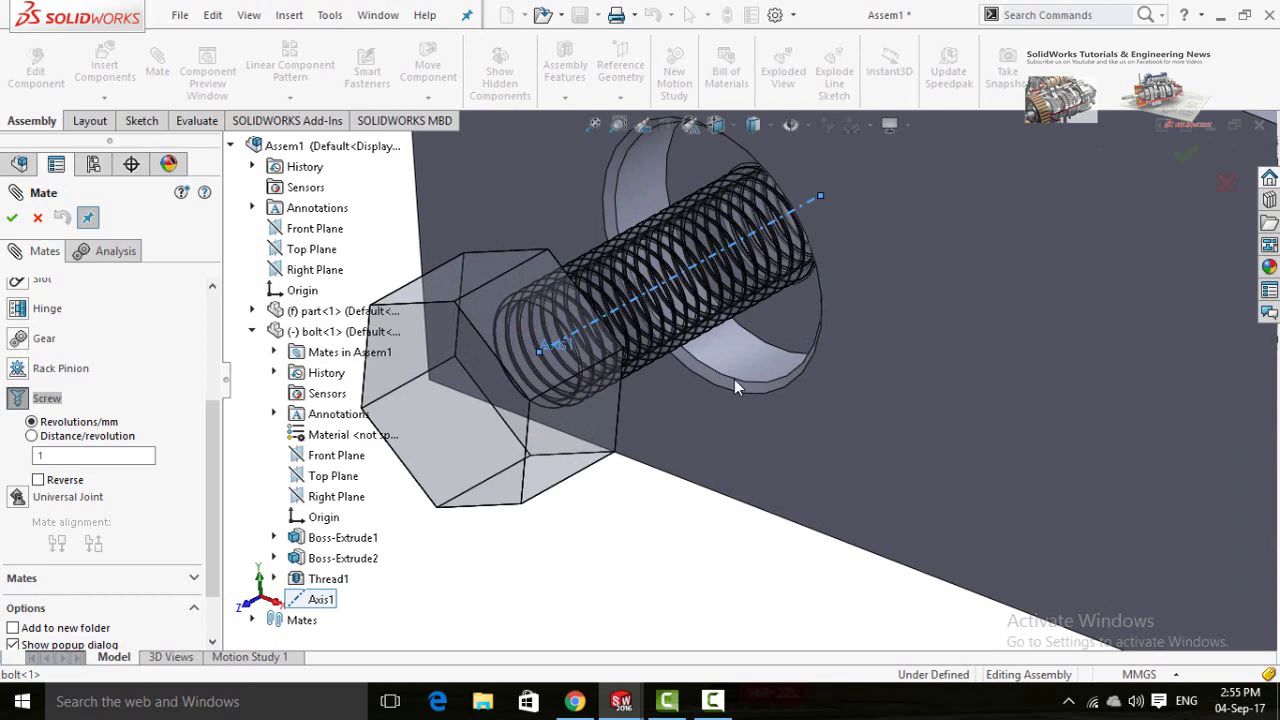
{"action": "left_click", "coordinate": [735, 381]}
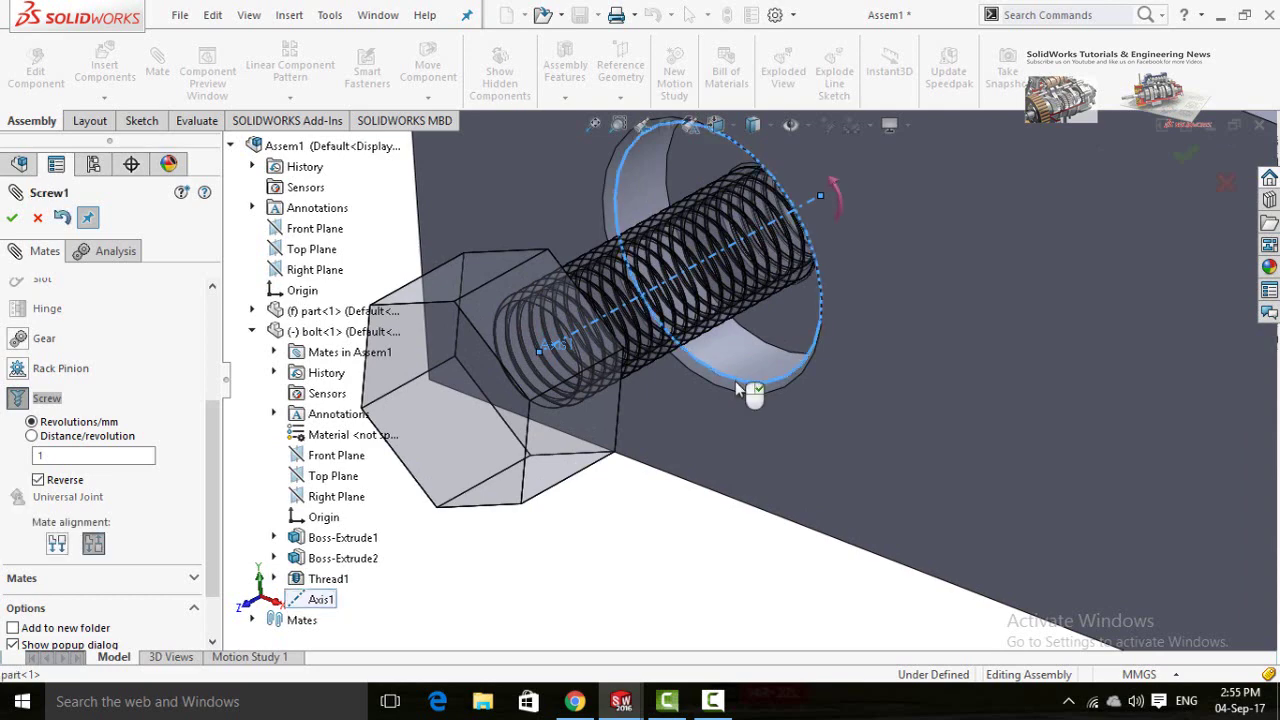
- Define the screw mate by distance per revolution at 1.25 mm, accept it and finish mating
{"action": "scroll", "coordinate": [686, 566], "scroll_direction": "up", "scroll_amount": 5}
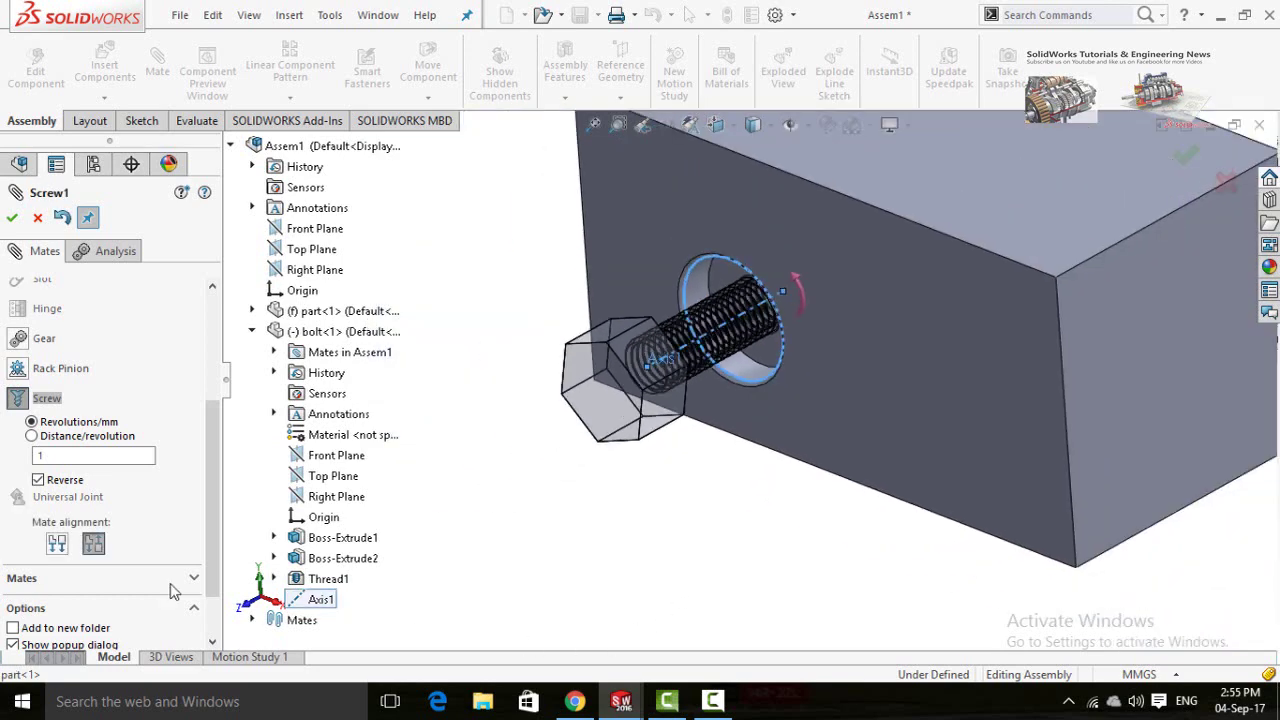
{"action": "left_click", "coordinate": [69, 441]}
{"action": "left_click", "coordinate": [98, 455]}
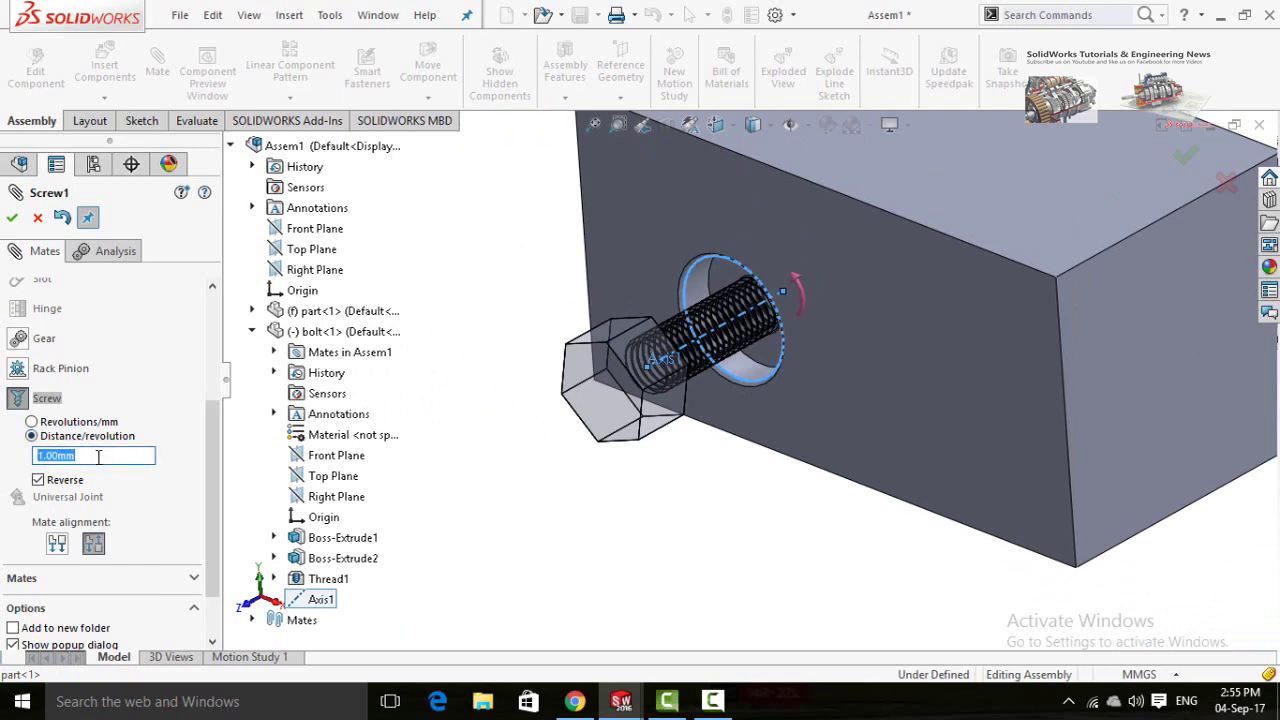
{"action": "type", "text": "1.25"}
{"action": "left_click", "coordinate": [10, 219]}
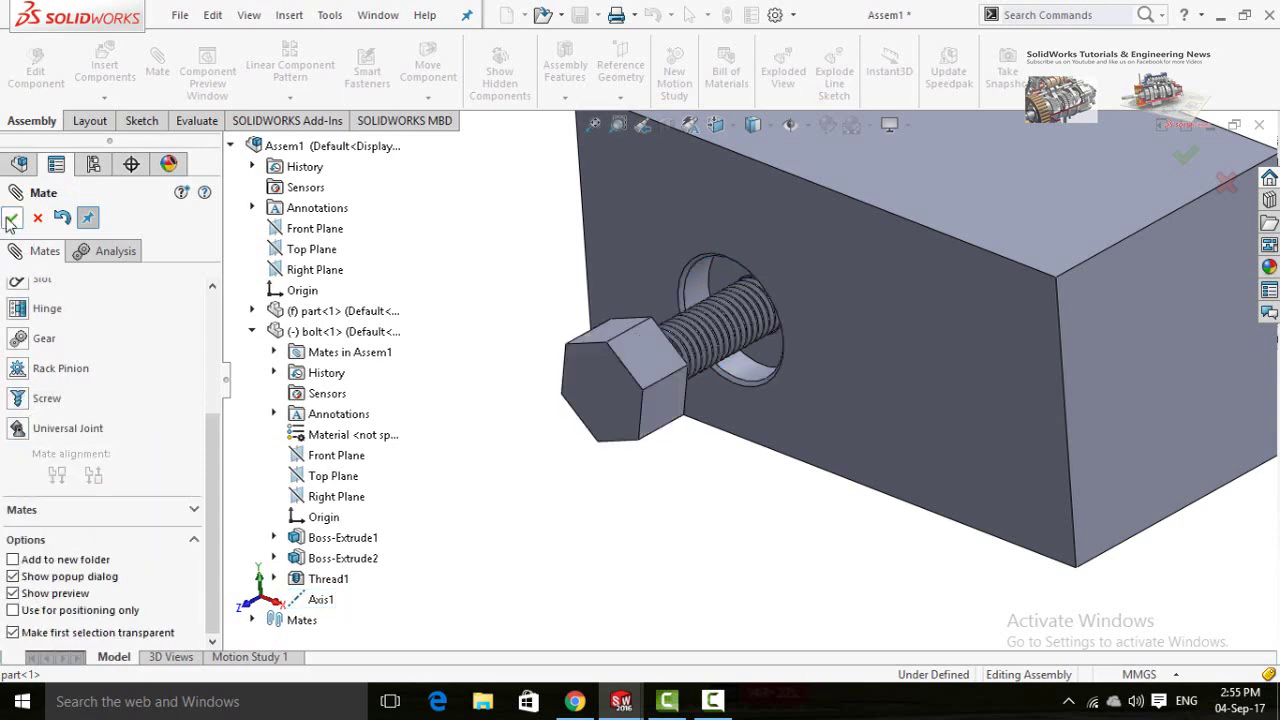
{"action": "left_click", "coordinate": [10, 219]}
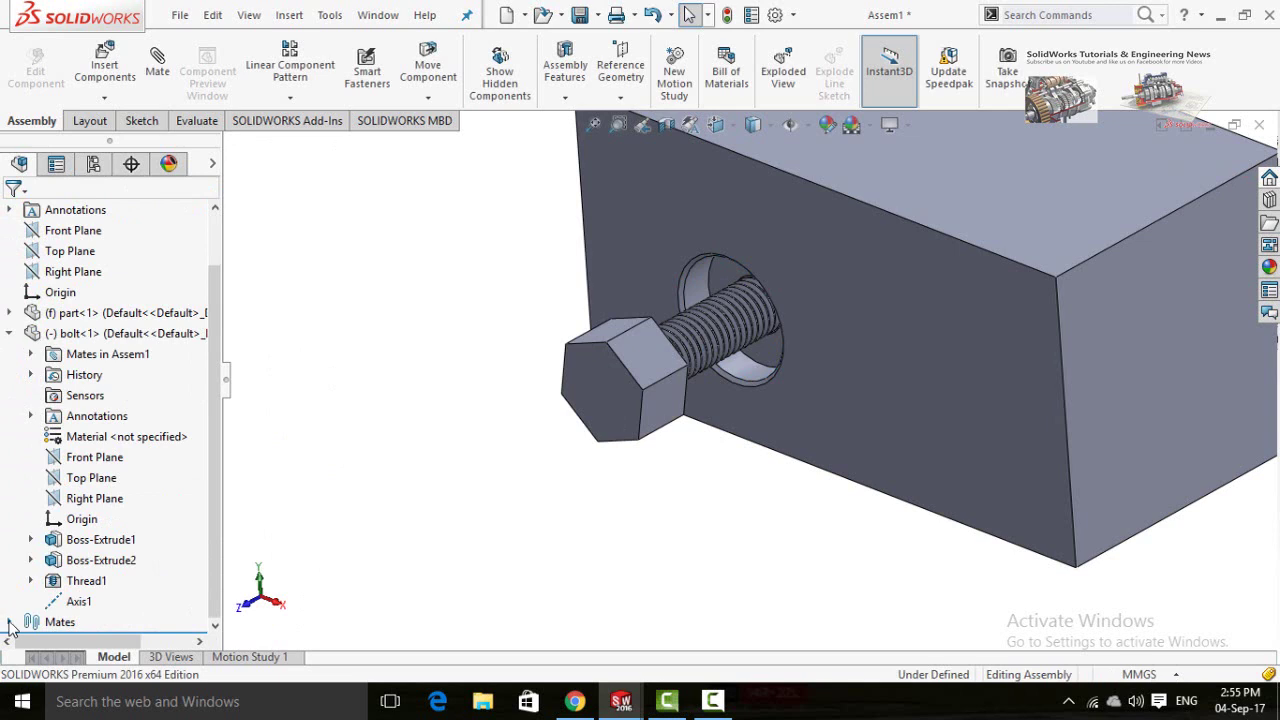
- Suppress the concentric mate between the block and the bolt
{"action": "left_click", "coordinate": [8, 622]}
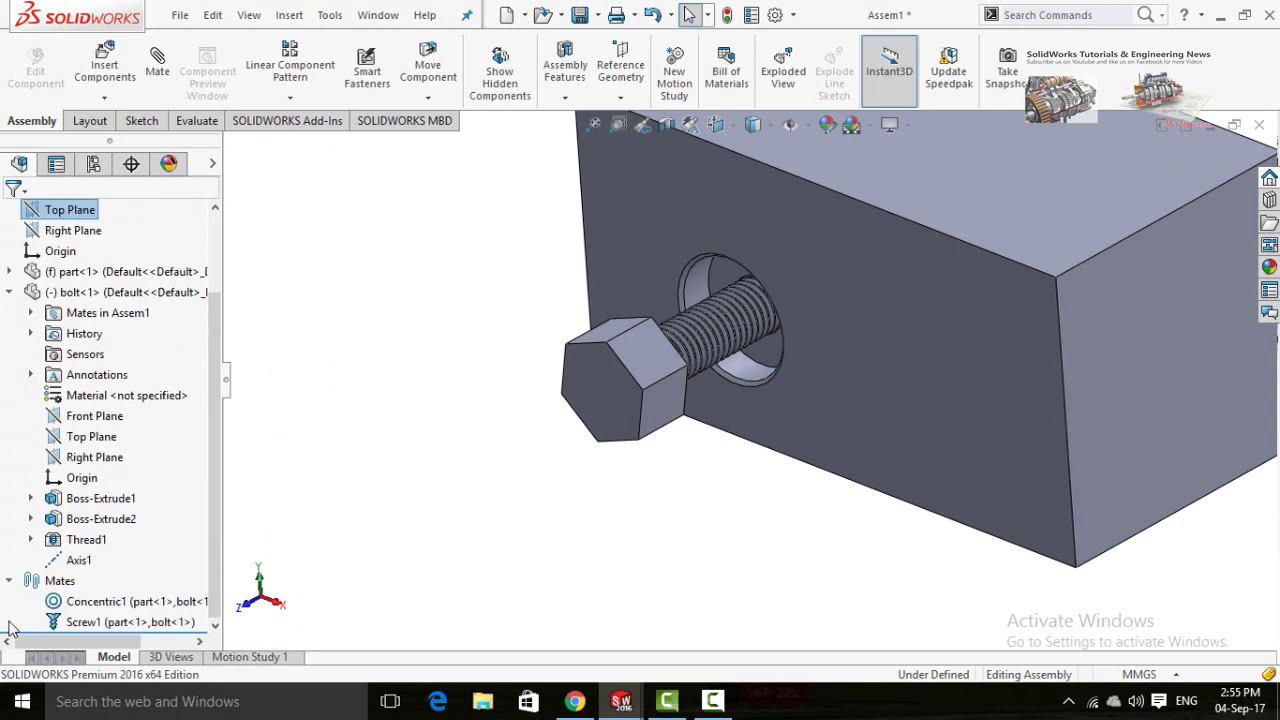
{"action": "left_click", "coordinate": [58, 604]}
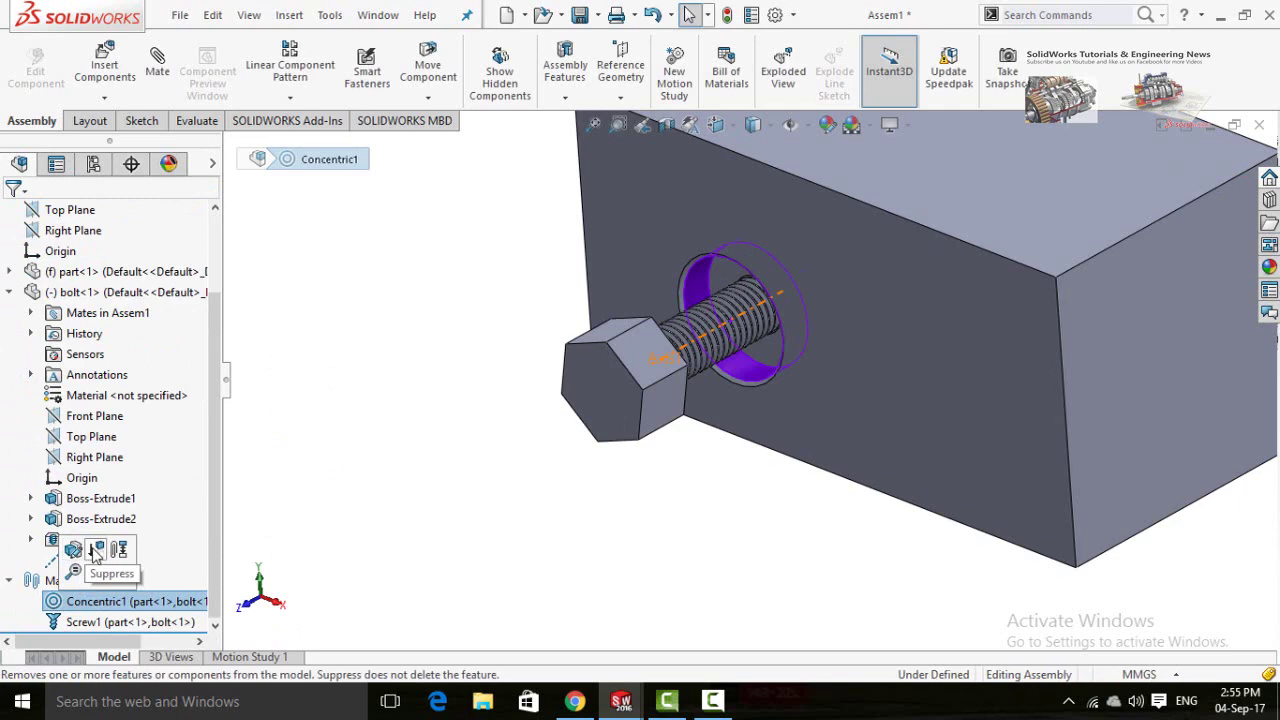
{"action": "left_click", "coordinate": [95, 551]}
- Turn the bolt by its hex head to test the screw motion in the counterbore hole
{"action": "middle_click_drag", "start_coordinate": [530, 465], "coordinate": [635, 280]}
{"action": "scroll", "coordinate": [787, 257], "scroll_direction": "down", "scroll_amount": 4}
{"action": "left_click_drag", "start_coordinate": [770, 283], "coordinate": [738, 315]}
{"action": "scroll", "coordinate": [719, 394], "scroll_direction": "up", "scroll_amount": 2}
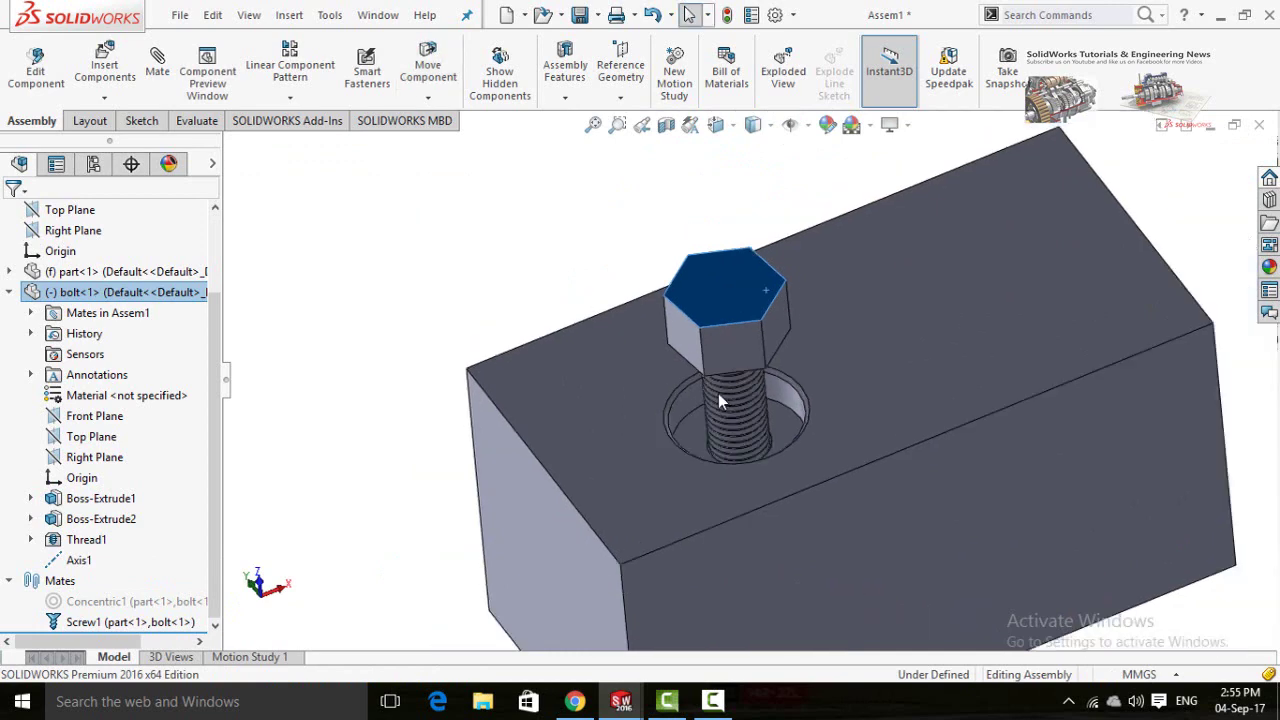
{"action": "scroll", "coordinate": [719, 395], "scroll_direction": "up", "scroll_amount": 3}
{"action": "middle_click_drag", "start_coordinate": [563, 427], "coordinate": [739, 266]}
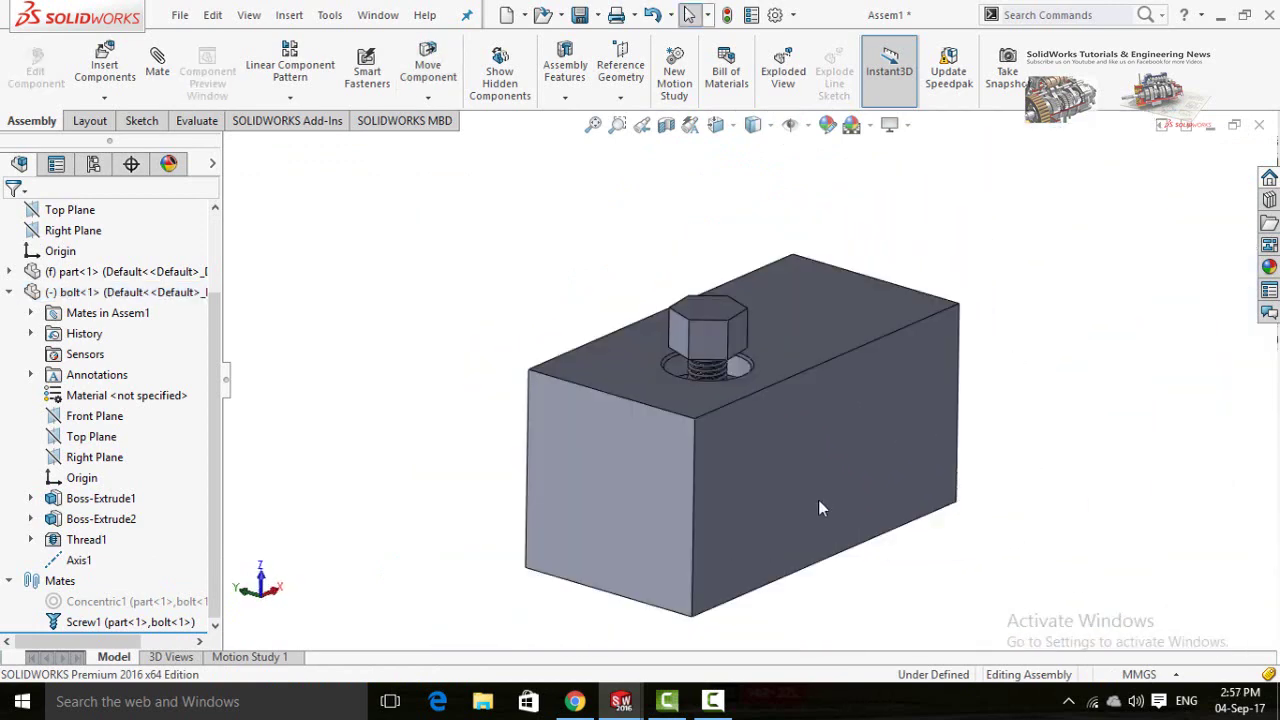